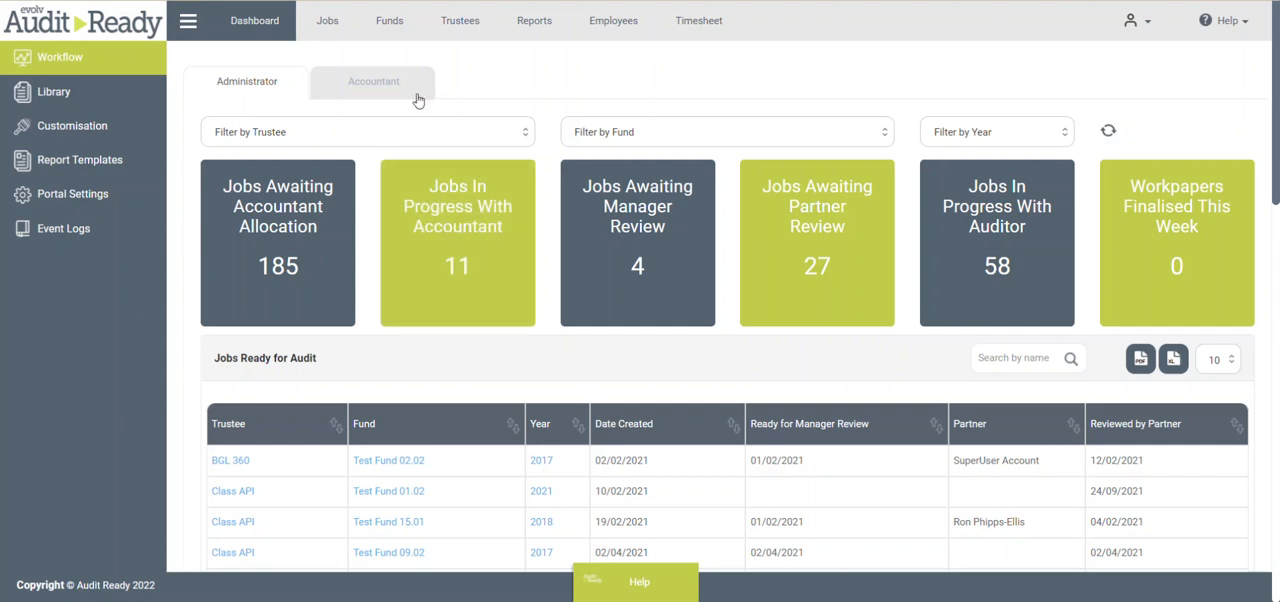
- Search the jobs list for "sam" and open the 2020 job of the Samtod Super Fund
{"action": "left_click", "coordinate": [326, 22]}
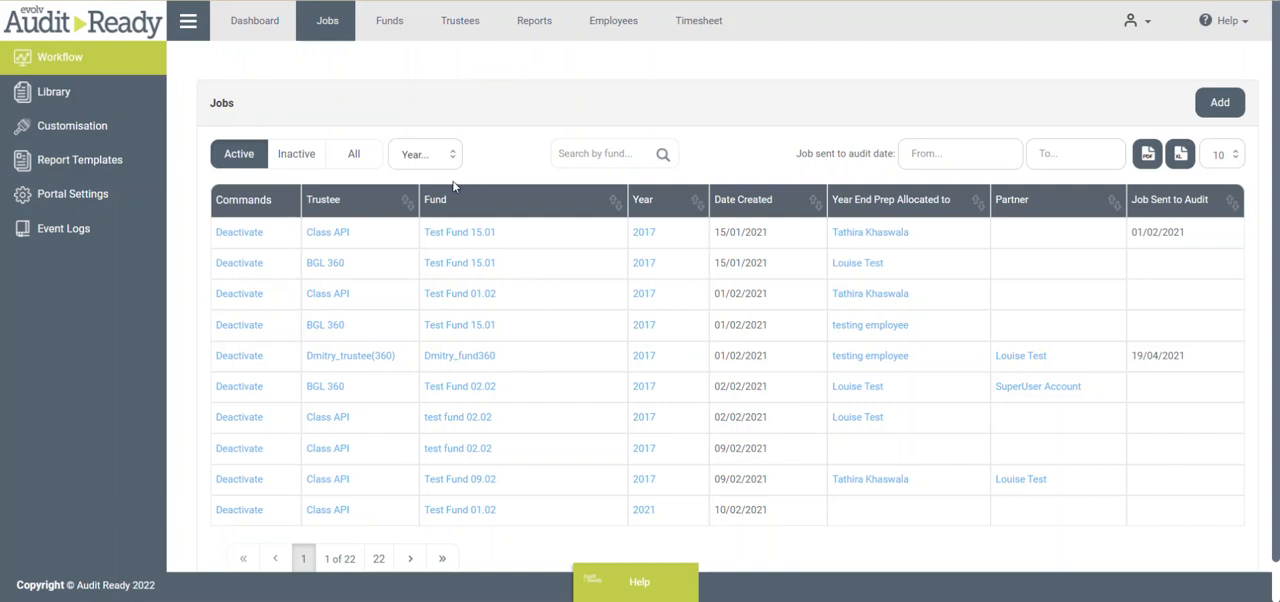
{"action": "left_click", "coordinate": [606, 154]}
{"action": "type", "text": "sam"}
{"action": "key", "text": "Return"}
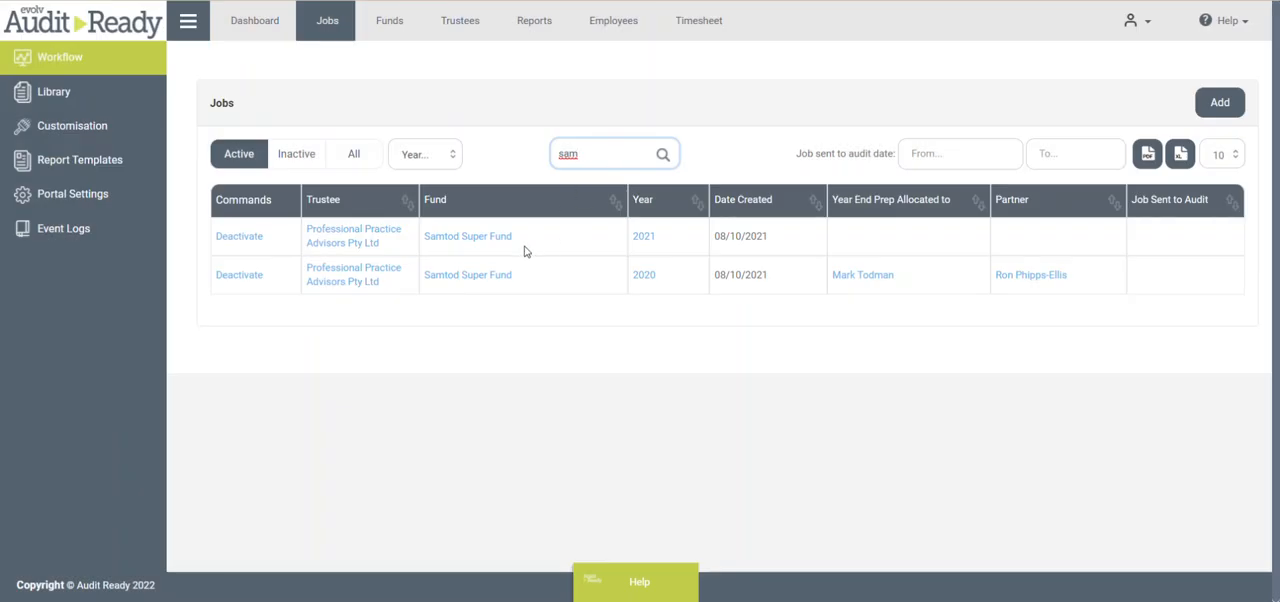
{"action": "left_click", "coordinate": [645, 278]}
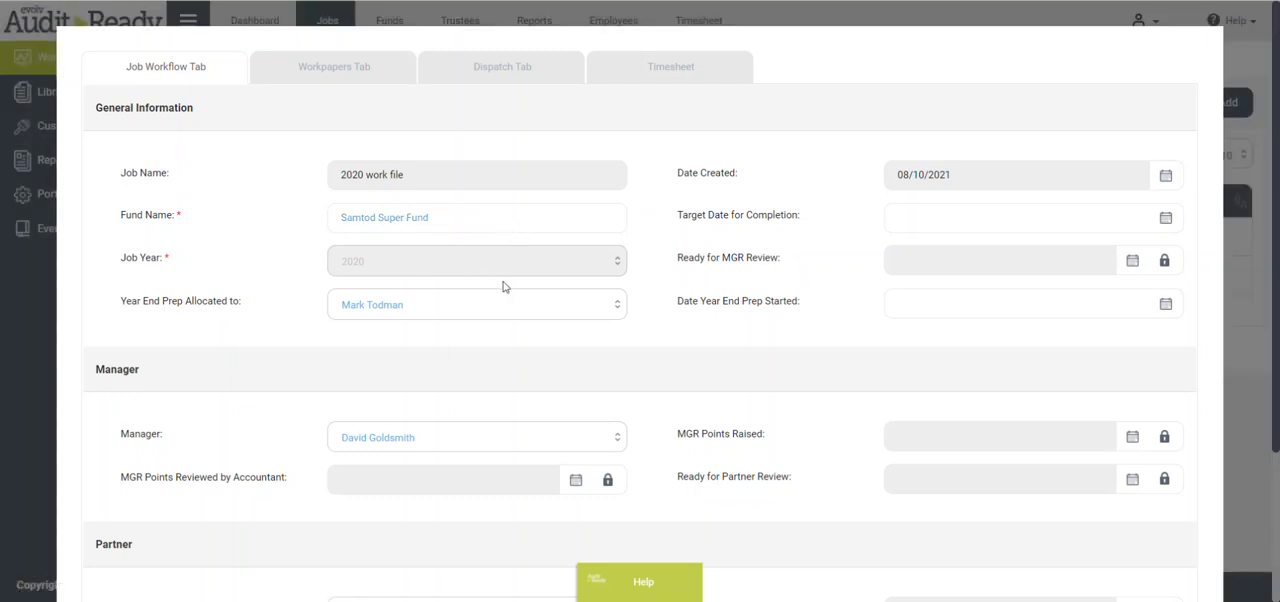
- Review the job's general, manager and partner workflow details, and open its workpapers settings
{"action": "scroll", "coordinate": [510, 266], "scroll_direction": "down", "scroll_amount": 1}
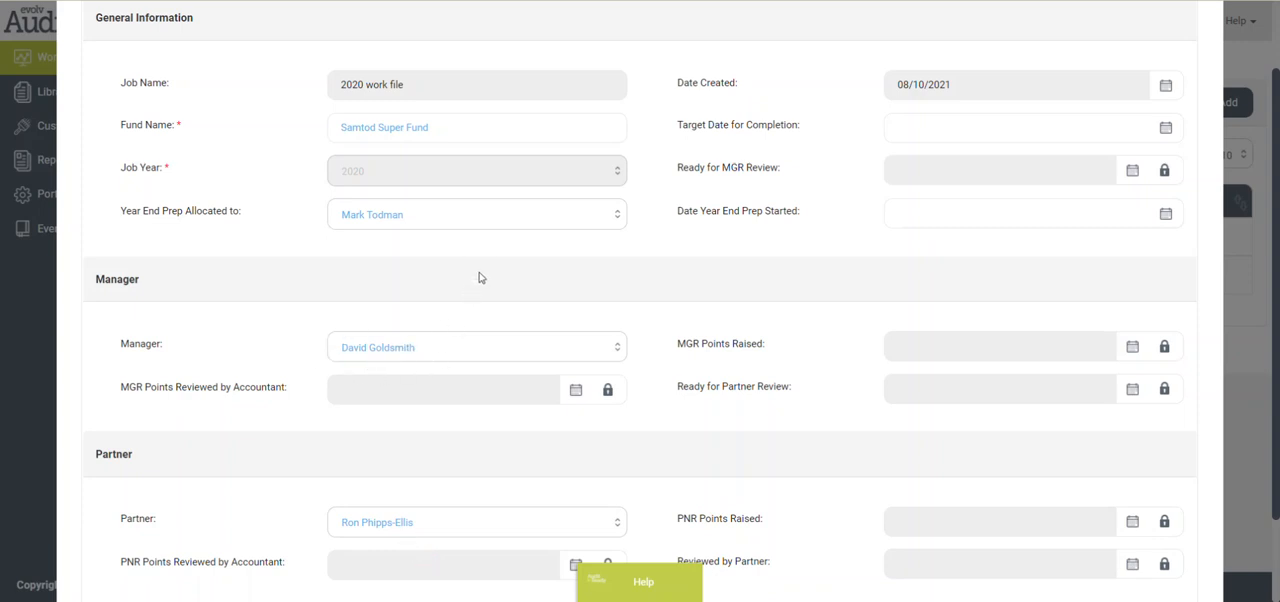
{"action": "scroll", "coordinate": [484, 270], "scroll_direction": "up", "scroll_amount": 1}
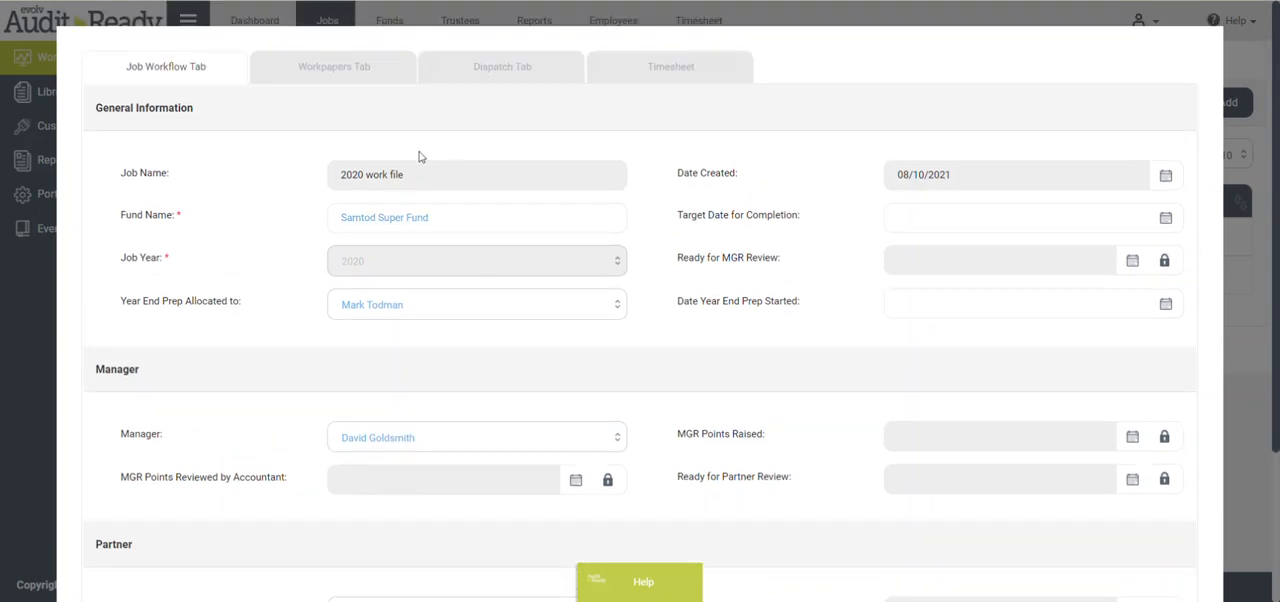
{"action": "left_click", "coordinate": [328, 68]}
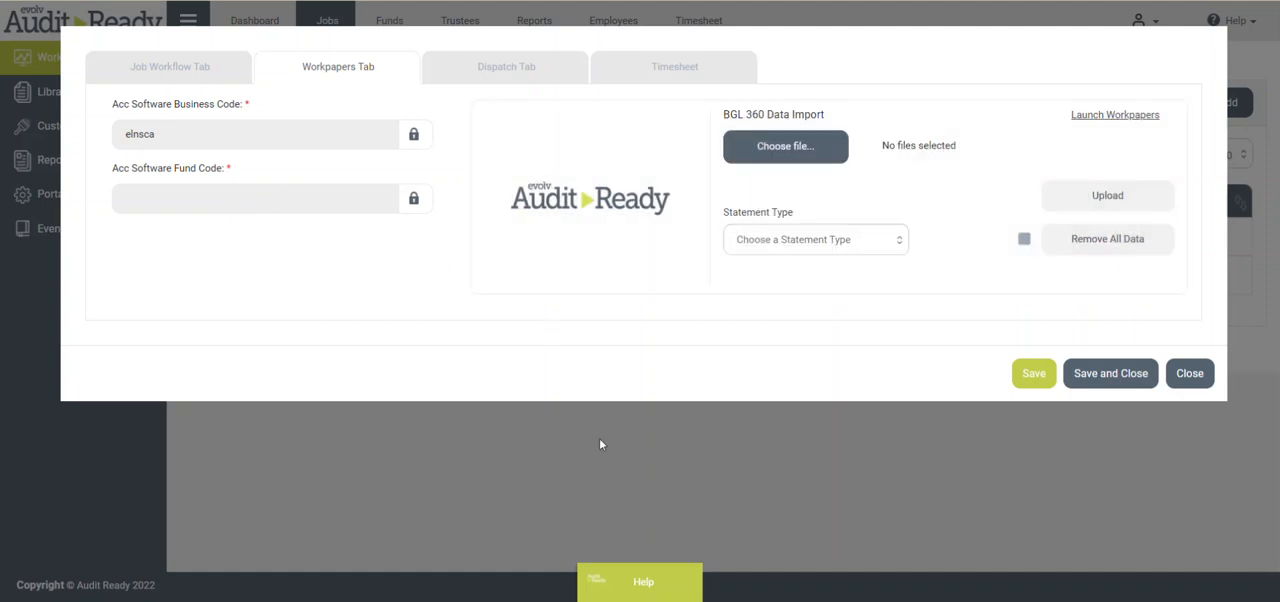
- View the help guide on Audit Ready BGL360 API authorisation and close the help
{"action": "left_click", "coordinate": [645, 586]}
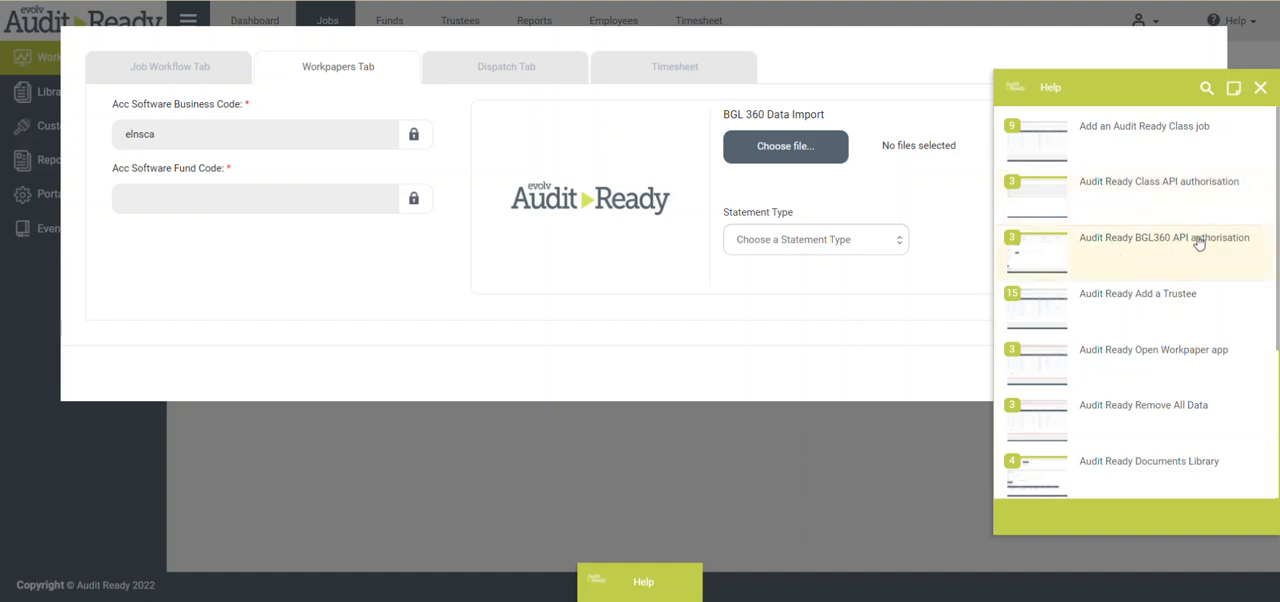
{"action": "left_click", "coordinate": [1127, 244]}
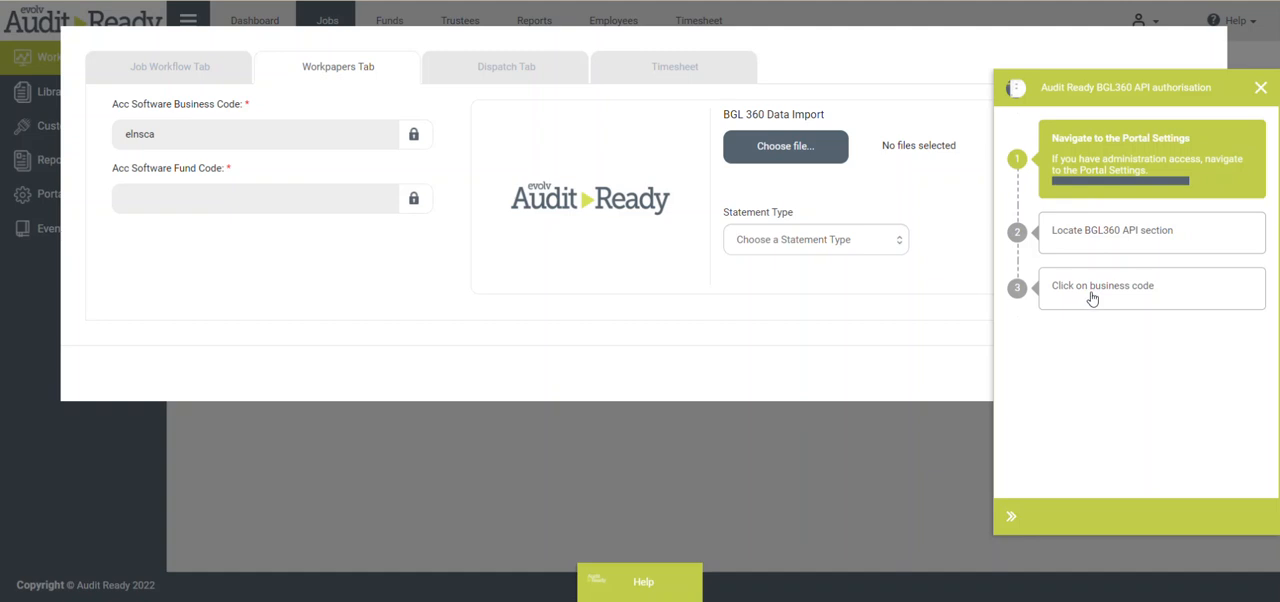
{"action": "left_click", "coordinate": [1259, 89]}
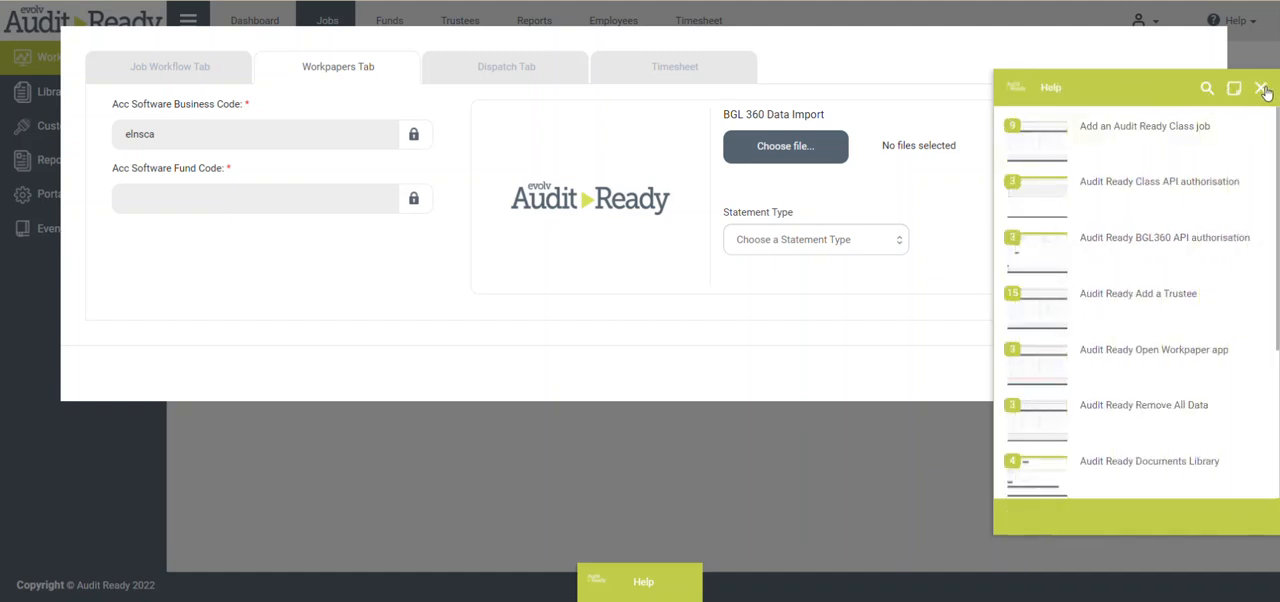
{"action": "left_click", "coordinate": [1262, 88]}
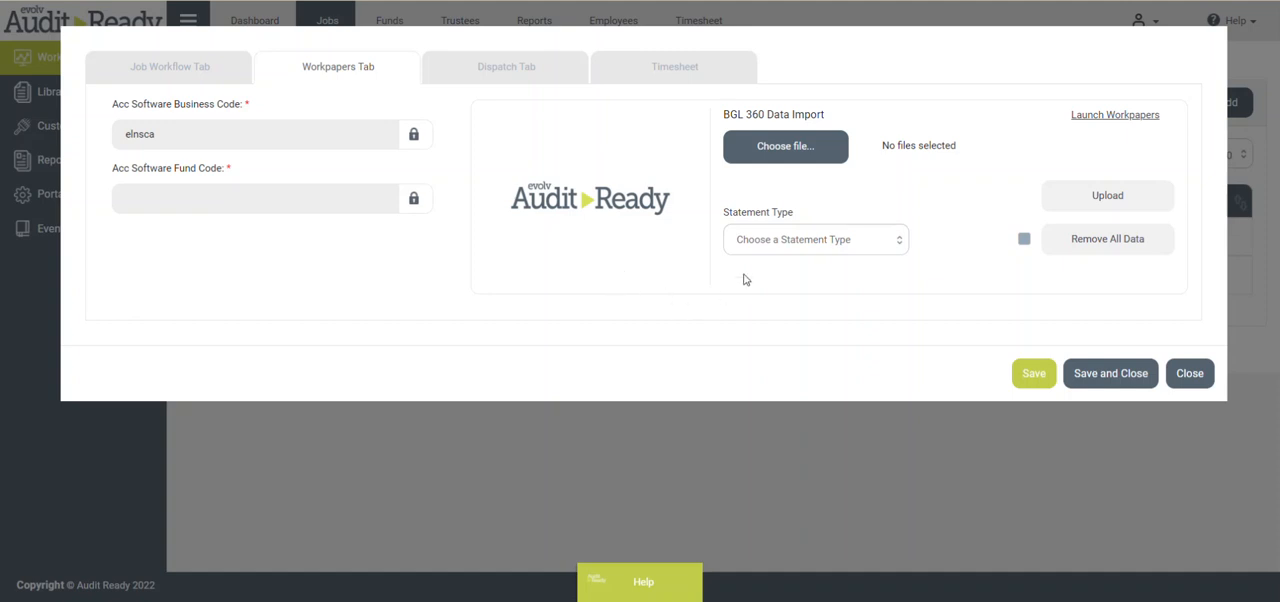
- Check the statement types available for the BGL 360 data import and launch the job's workpapers
{"action": "left_click", "coordinate": [901, 245]}
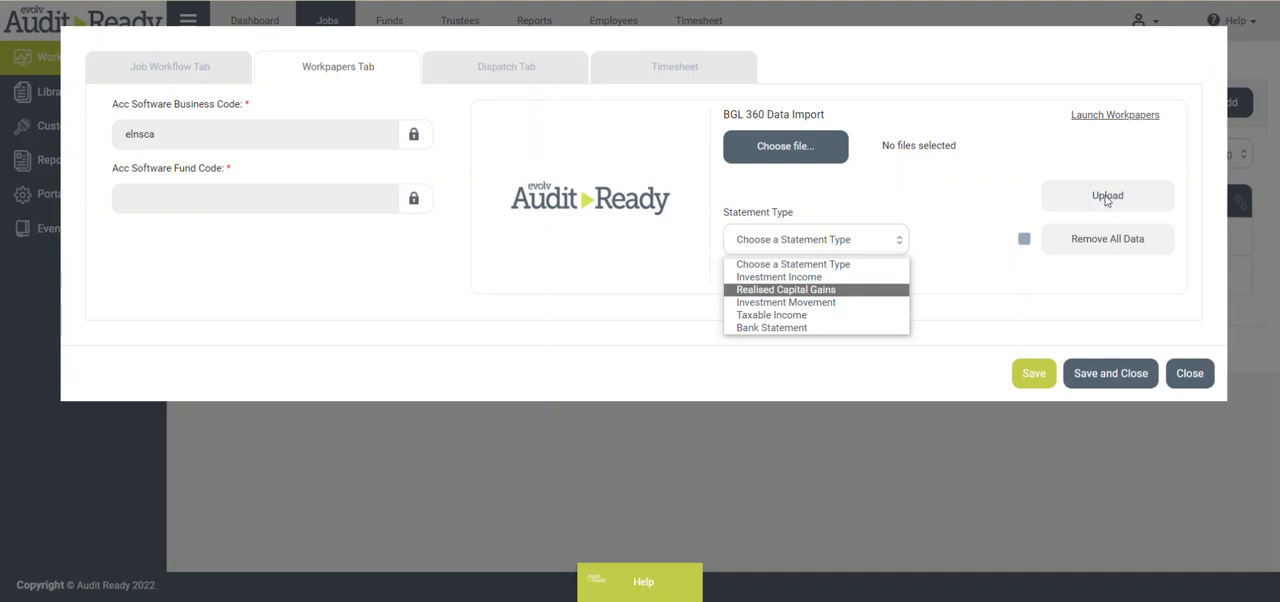
{"action": "left_click", "coordinate": [1106, 118]}
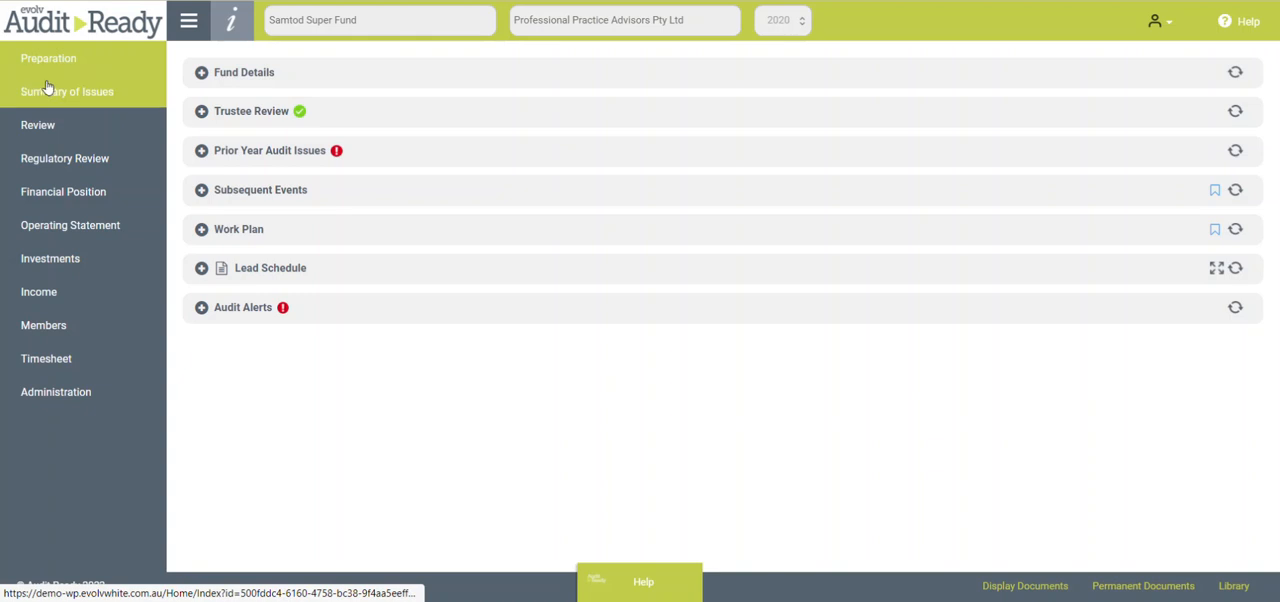
- Look over the Regulatory Review sections and examine the Trustee Review's director, trustee and member entries in Preparation
{"action": "left_click", "coordinate": [78, 162]}
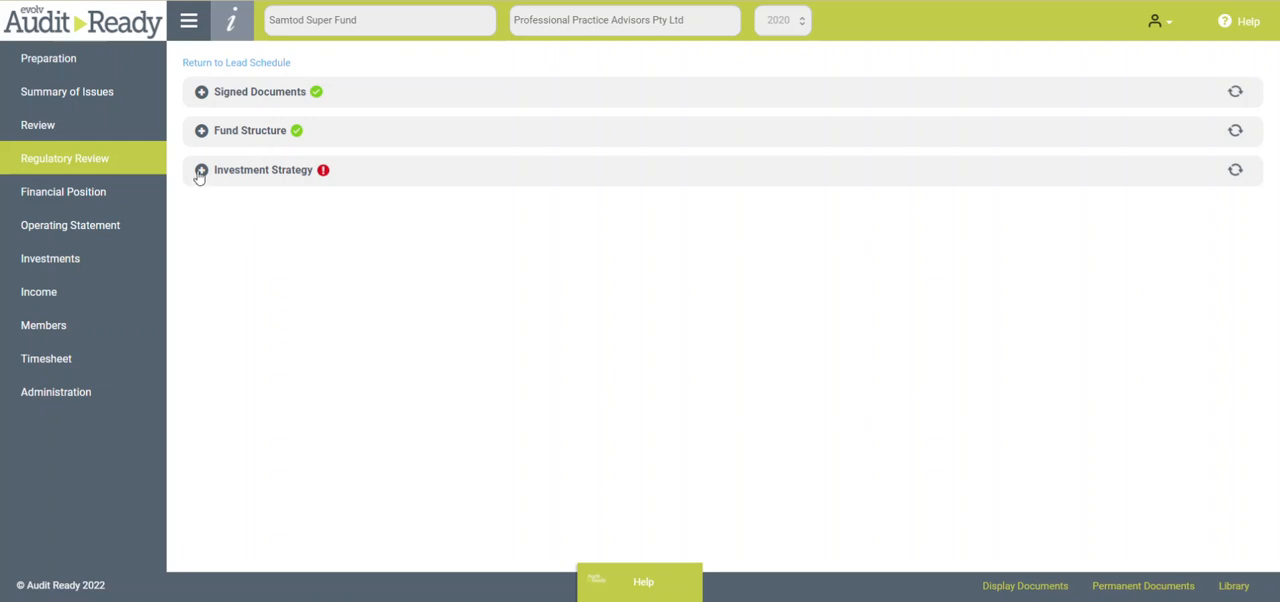
{"action": "left_click", "coordinate": [57, 63]}
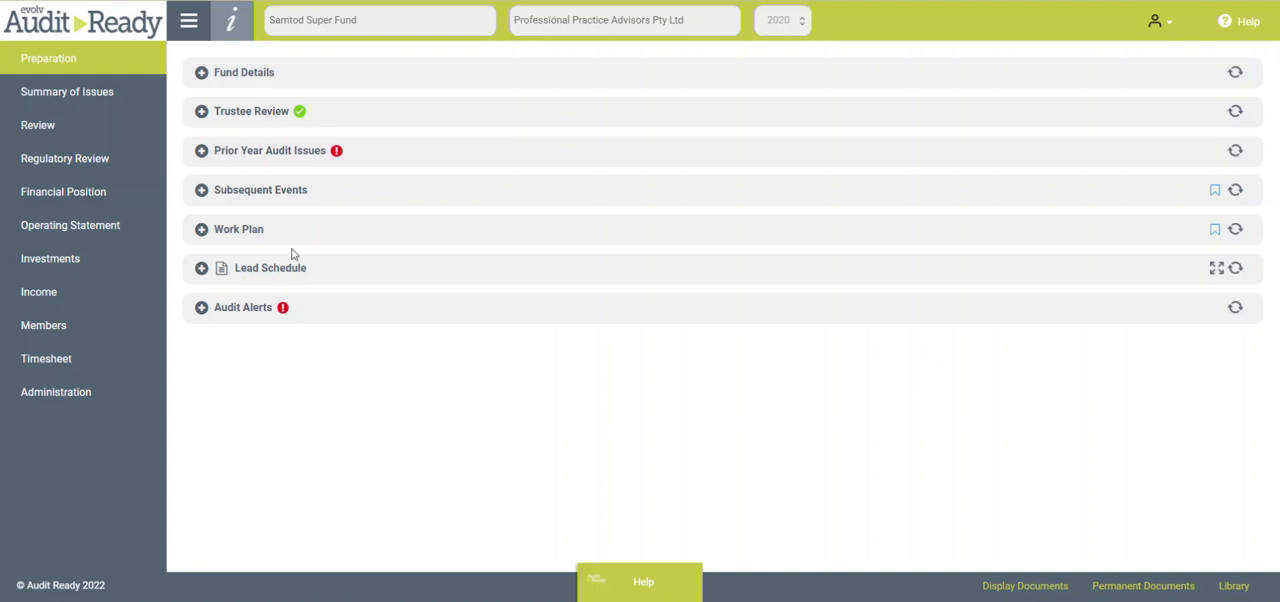
{"action": "left_click", "coordinate": [201, 112]}
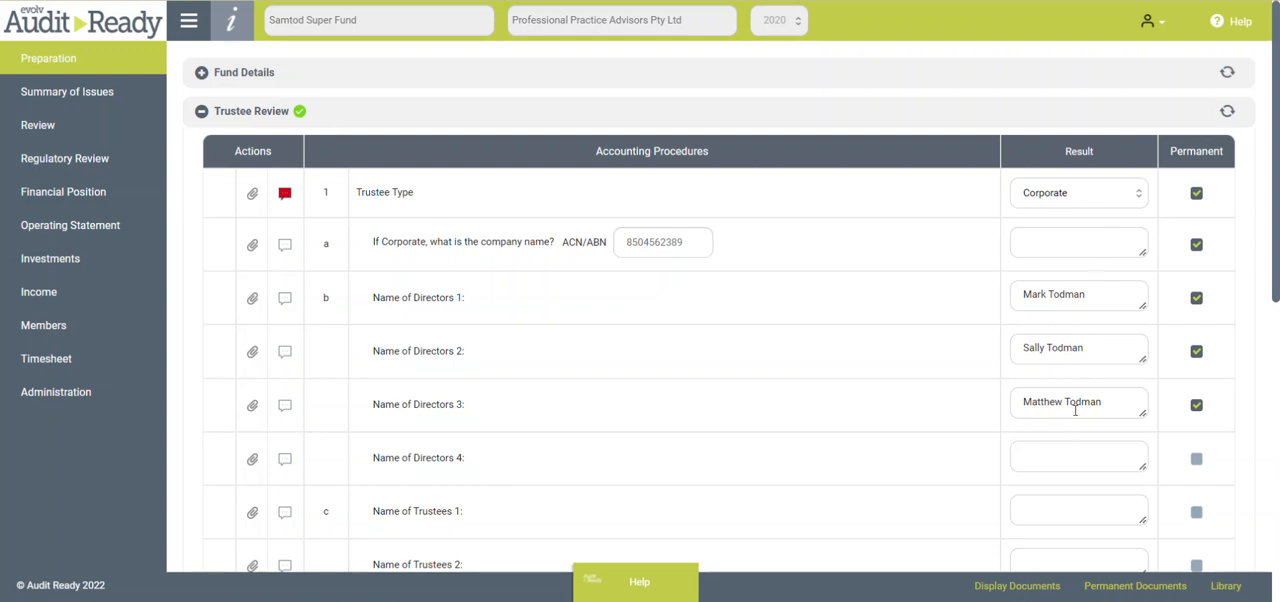
{"action": "scroll", "coordinate": [943, 343], "scroll_direction": "down", "scroll_amount": 5}
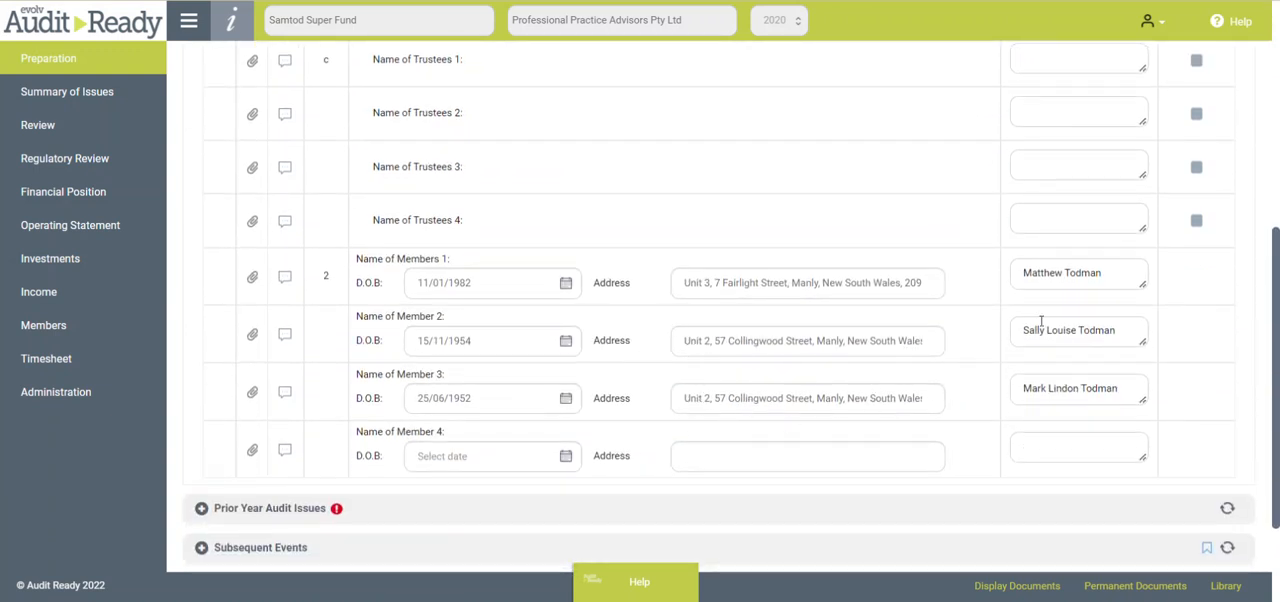
{"action": "scroll", "coordinate": [1041, 321], "scroll_direction": "up", "scroll_amount": 3}
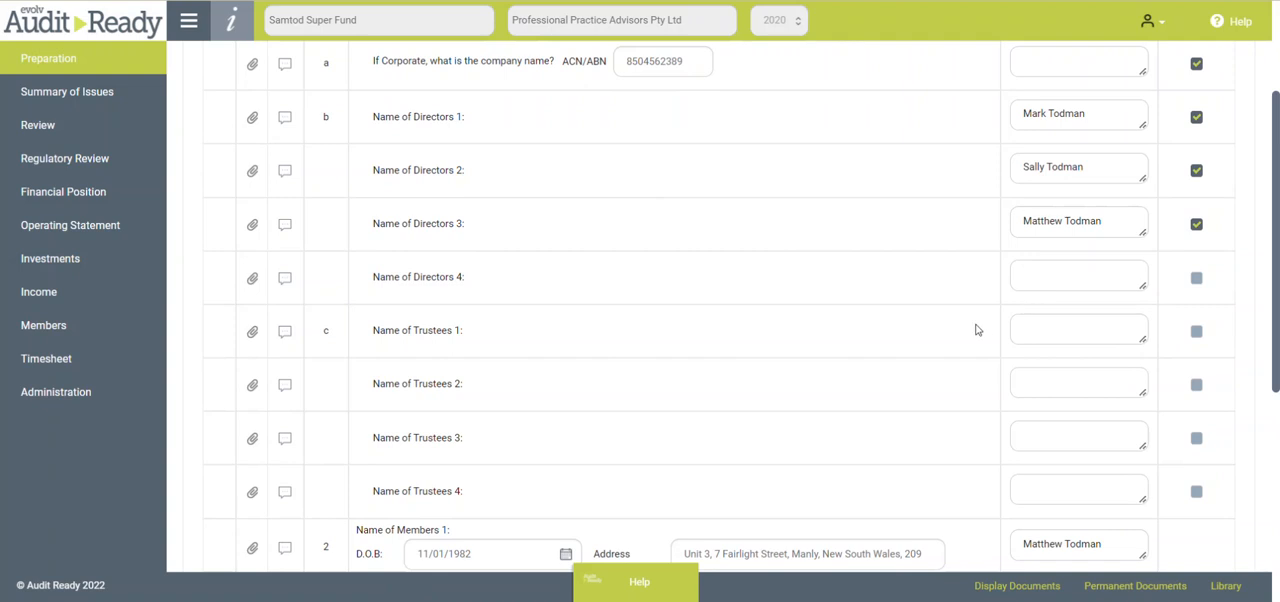
{"action": "scroll", "coordinate": [977, 330], "scroll_direction": "up", "scroll_amount": 1}
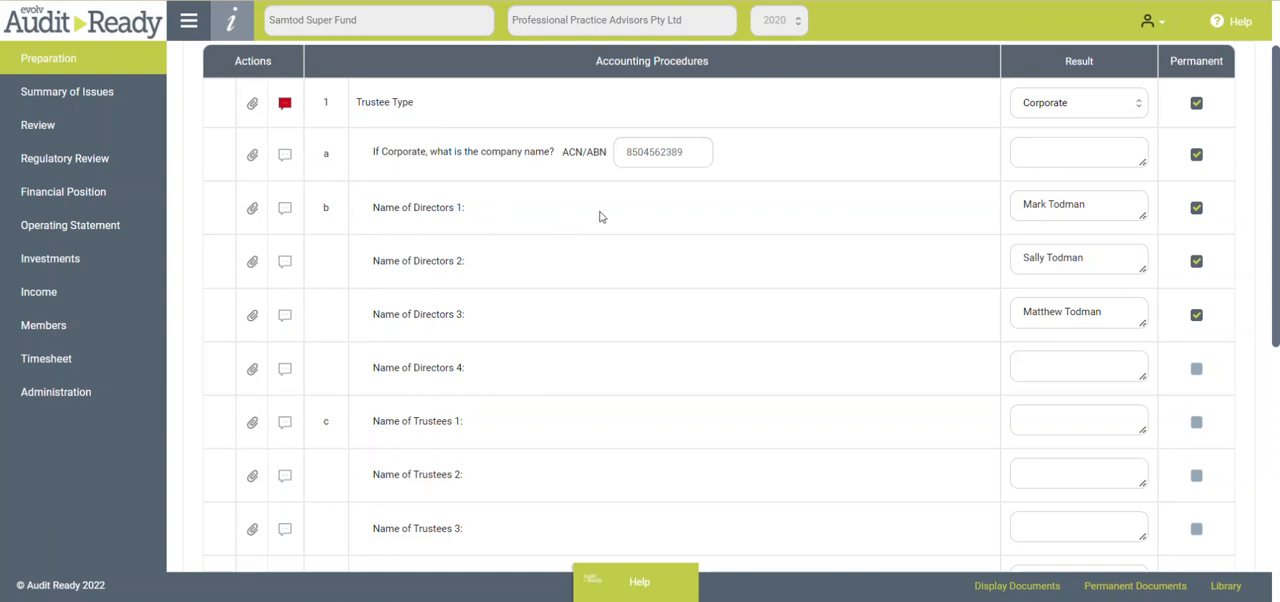
{"action": "scroll", "coordinate": [600, 216], "scroll_direction": "down", "scroll_amount": 1}
{"action": "scroll", "coordinate": [600, 214], "scroll_direction": "up", "scroll_amount": 2}
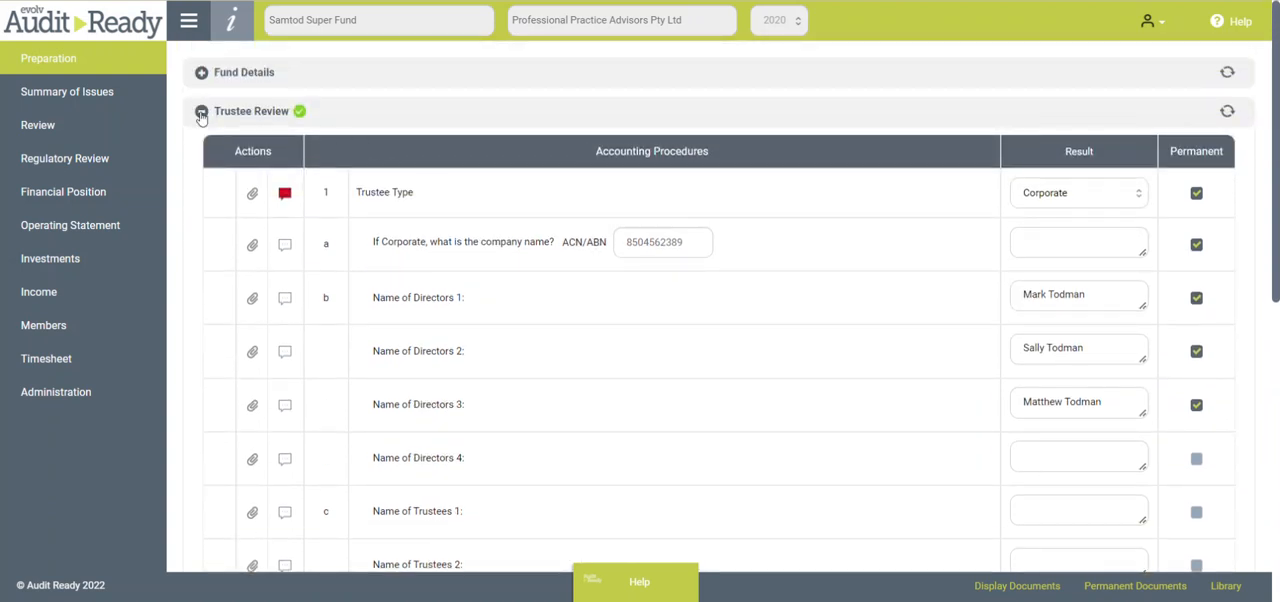
{"action": "left_click", "coordinate": [201, 112]}
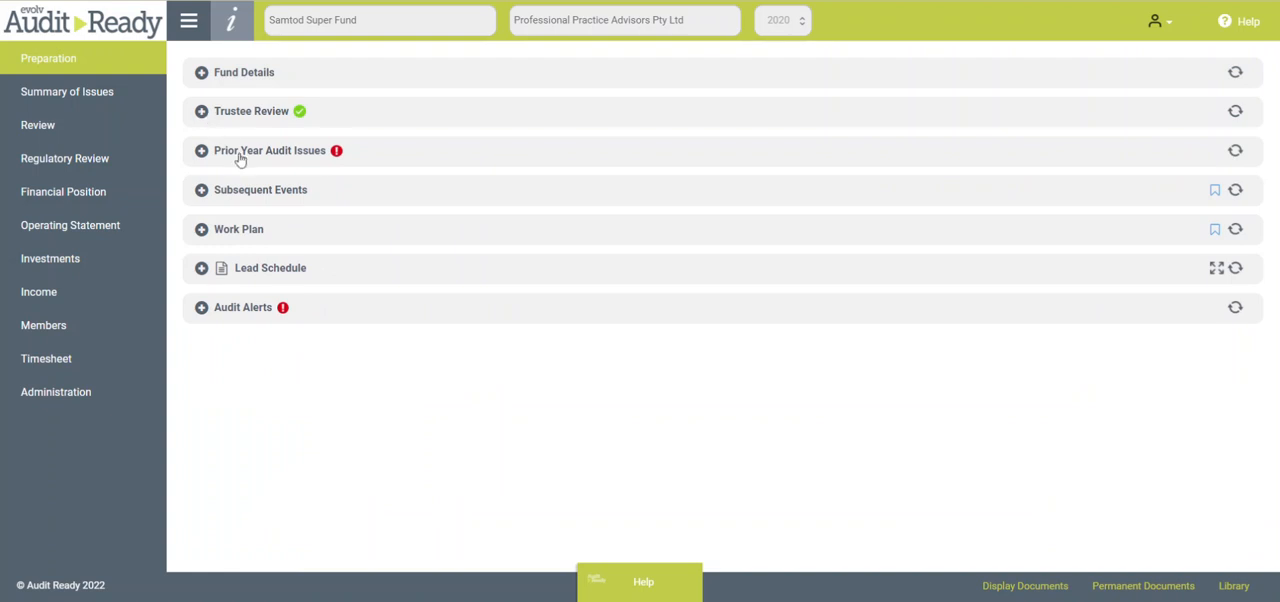
- Mark the Management Letter procedure under Prior Year Audit Issues with a tick and collapse the section
{"action": "left_click", "coordinate": [201, 152]}
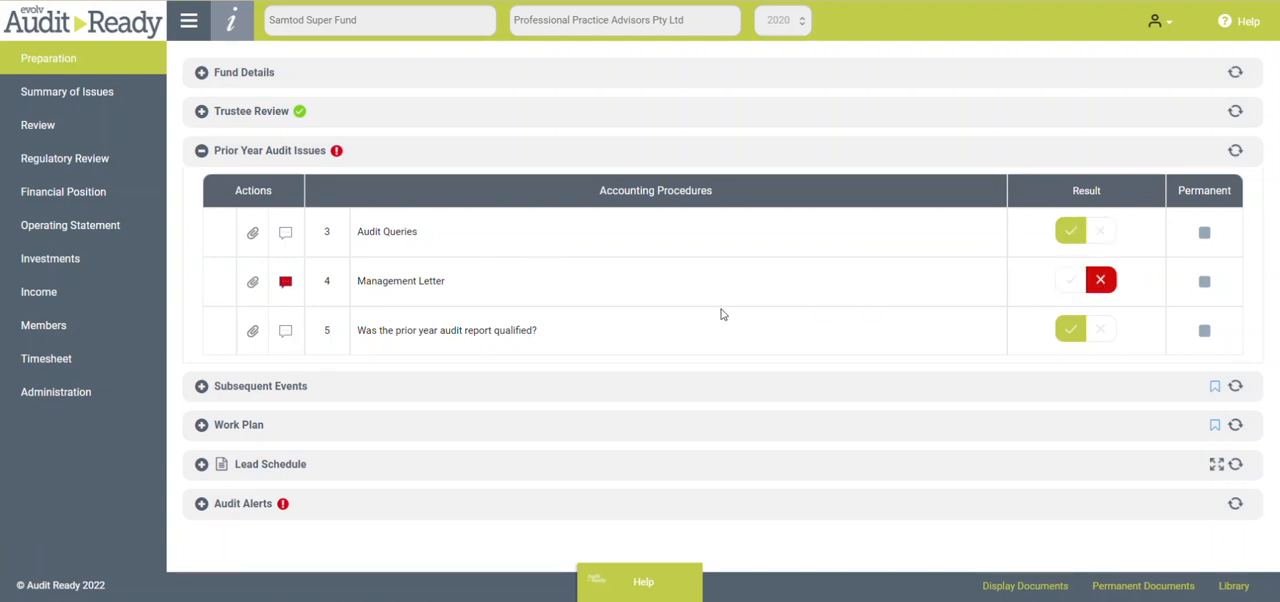
{"action": "mouse_move", "coordinate": [285, 285]}
{"action": "left_click", "coordinate": [1069, 280]}
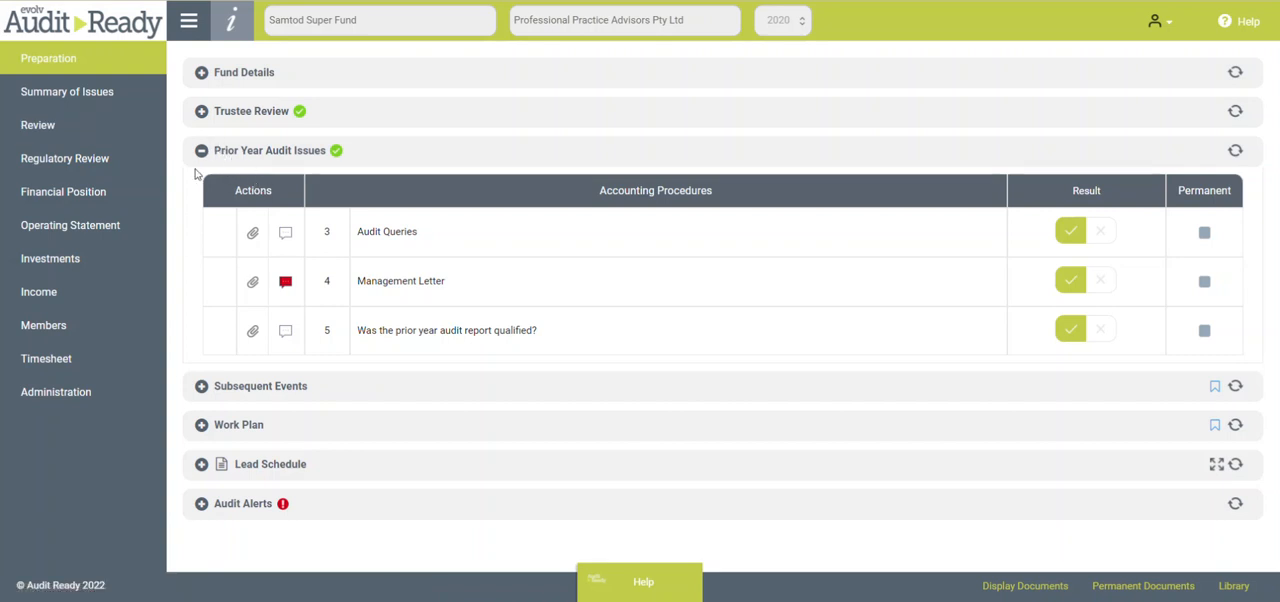
{"action": "left_click", "coordinate": [1097, 279]}
{"action": "left_click", "coordinate": [201, 152]}
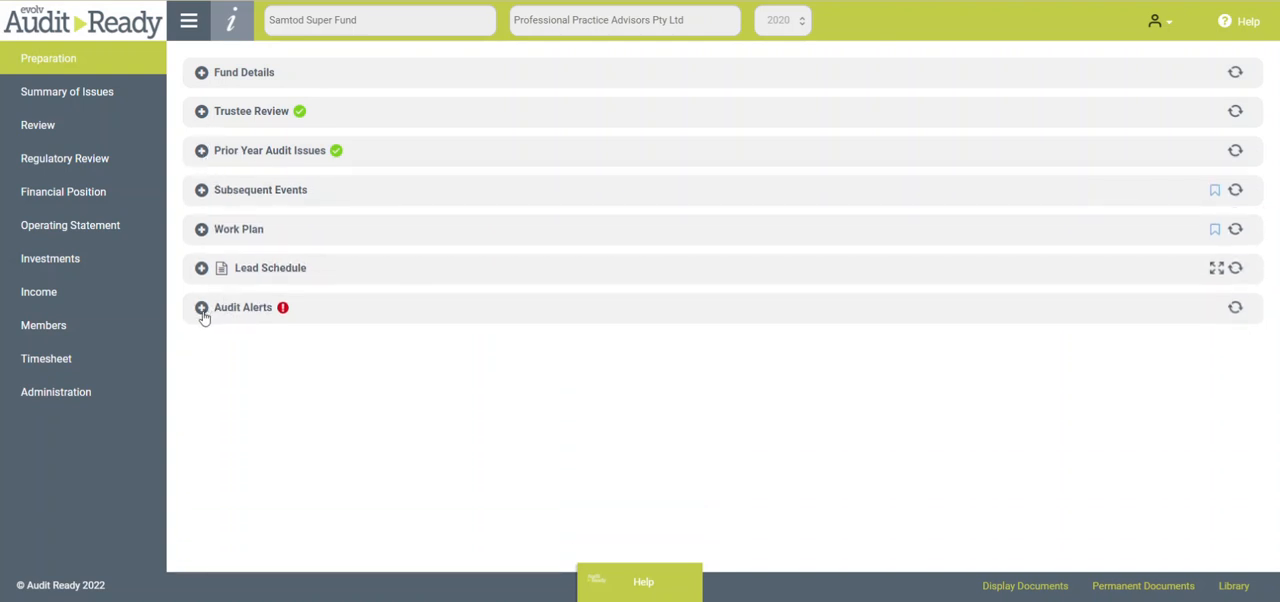
- Examine the results of the Audit Alerts procedures, from prior-year receivables to pension minimum and maximum limits
{"action": "left_click", "coordinate": [201, 309]}
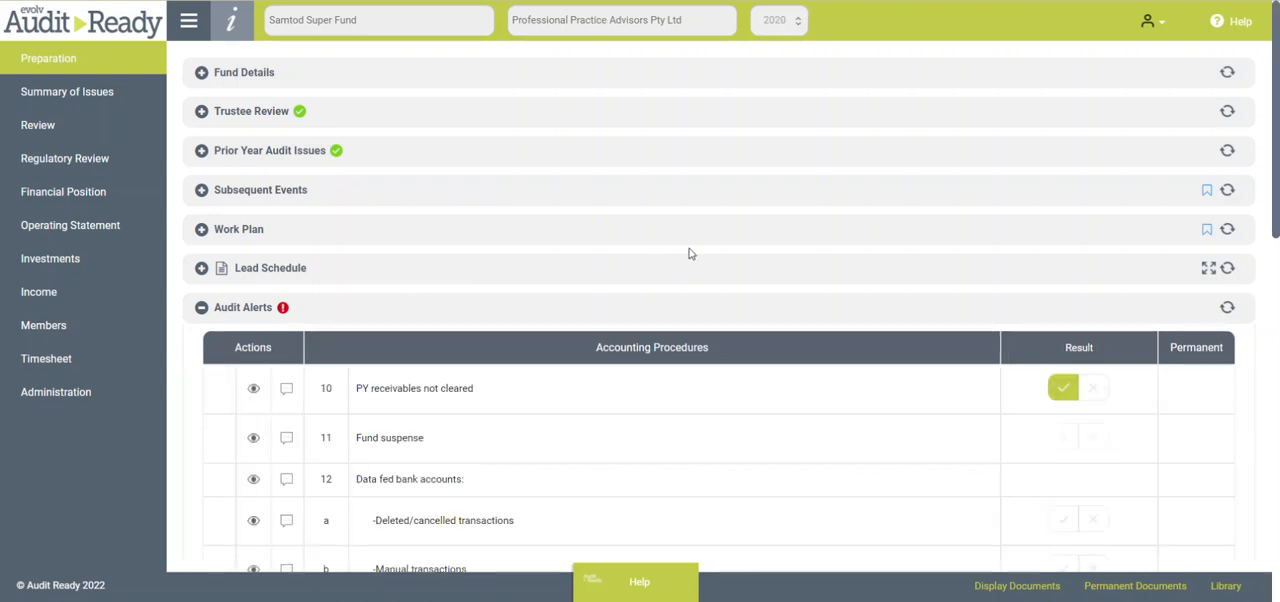
{"action": "scroll", "coordinate": [690, 254], "scroll_direction": "down", "scroll_amount": 1}
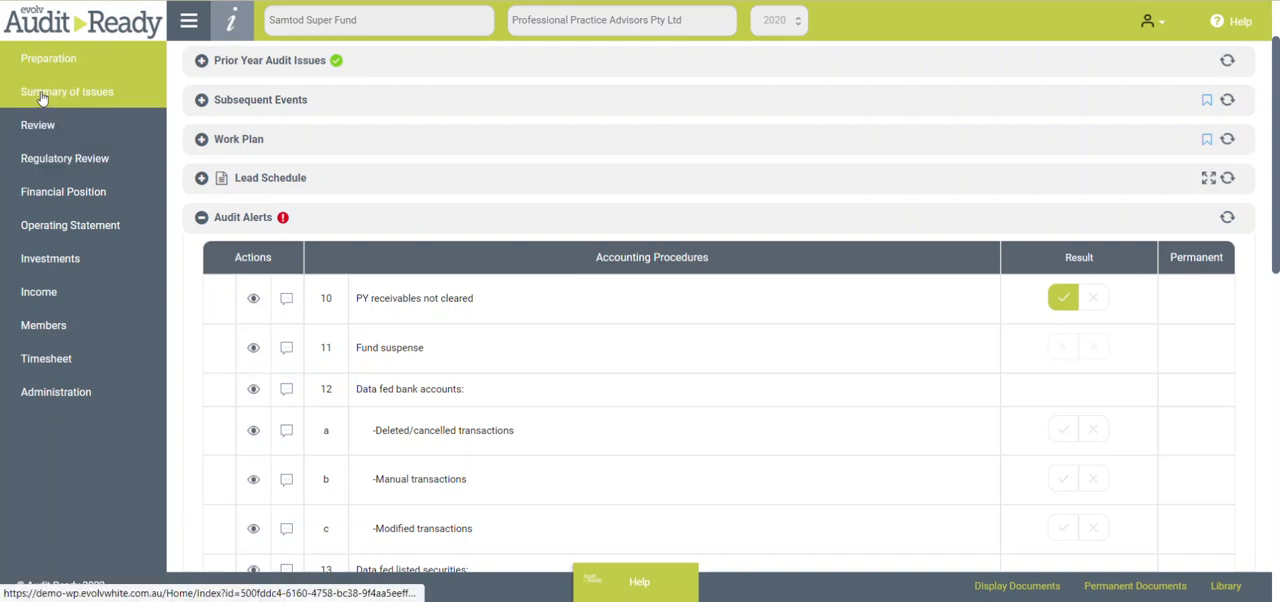
{"action": "scroll", "coordinate": [771, 342], "scroll_direction": "down", "scroll_amount": 4}
{"action": "scroll", "coordinate": [840, 330], "scroll_direction": "down", "scroll_amount": 2}
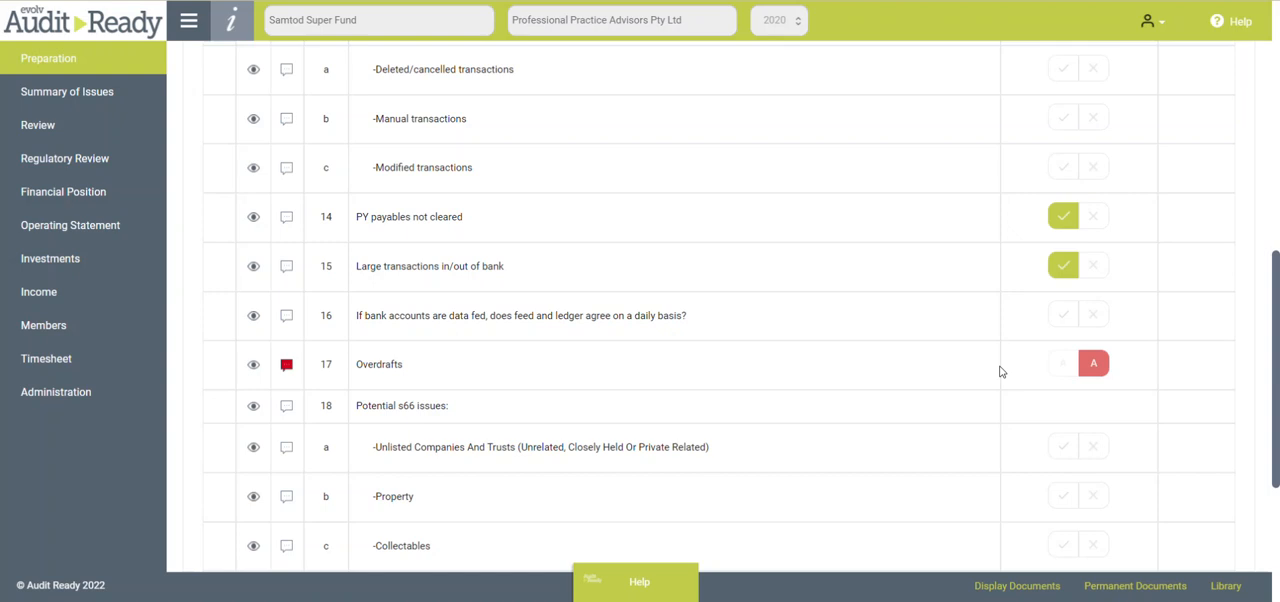
{"action": "scroll", "coordinate": [1000, 372], "scroll_direction": "down", "scroll_amount": 3}
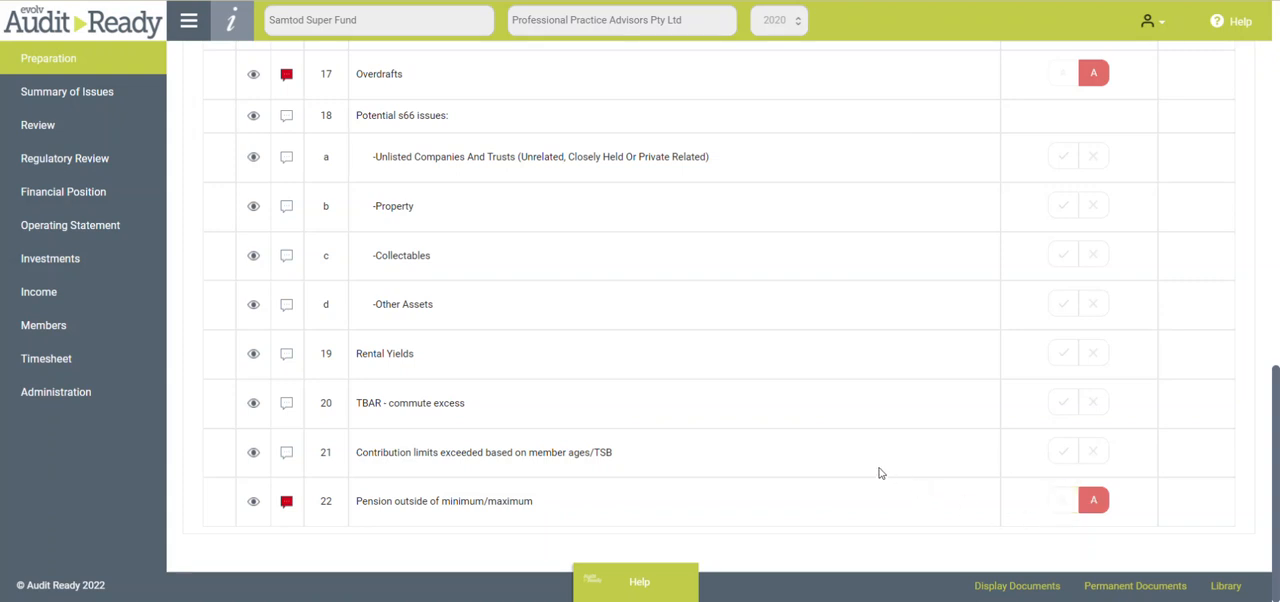
{"action": "scroll", "coordinate": [857, 454], "scroll_direction": "up", "scroll_amount": 3}
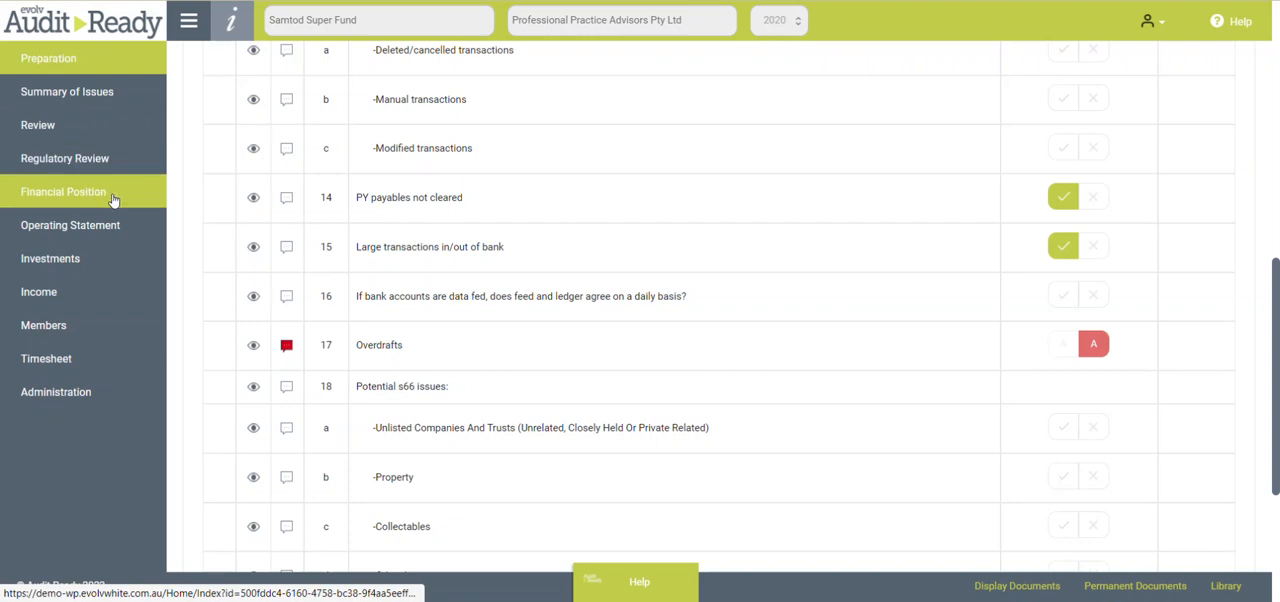
- Examine the Bank Accounts procedures in Investments, down to the review for end-of-day overdrafts
{"action": "left_click", "coordinate": [150, 258]}
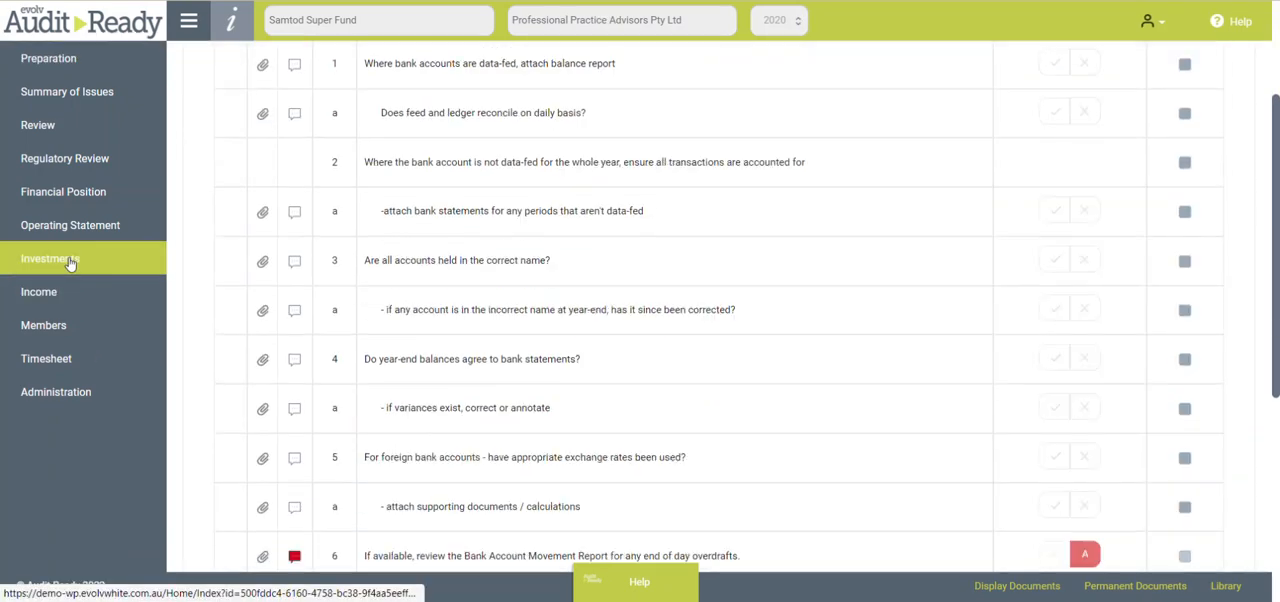
{"action": "scroll", "coordinate": [461, 221], "scroll_direction": "up", "scroll_amount": 5}
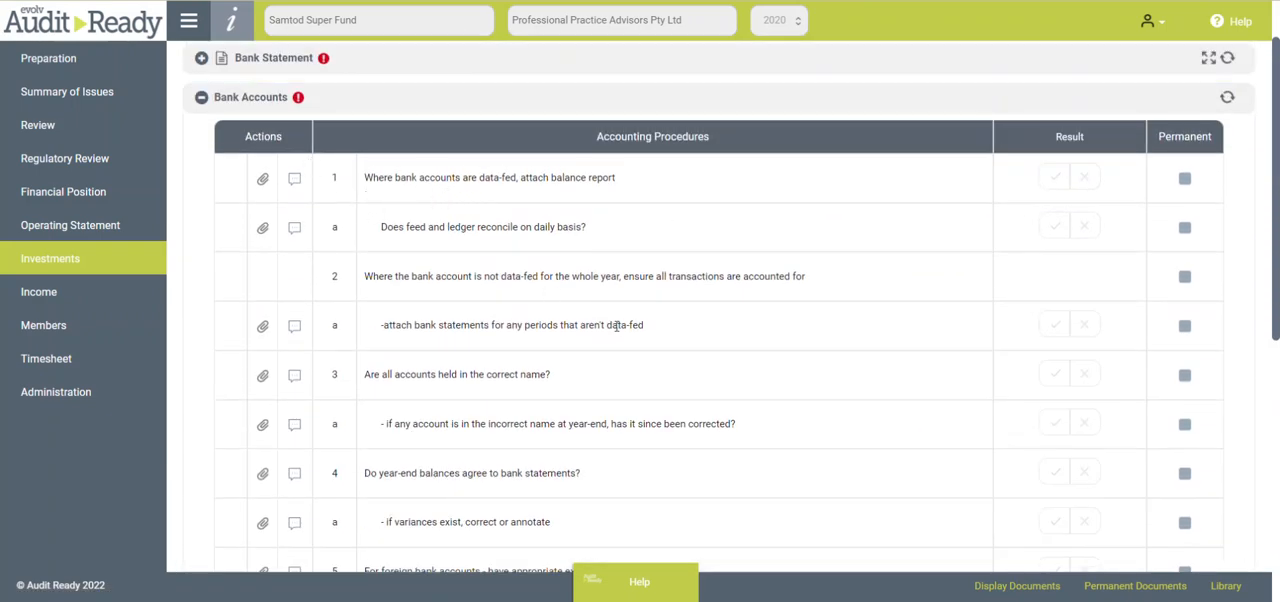
{"action": "scroll", "coordinate": [512, 350], "scroll_direction": "down", "scroll_amount": 2}
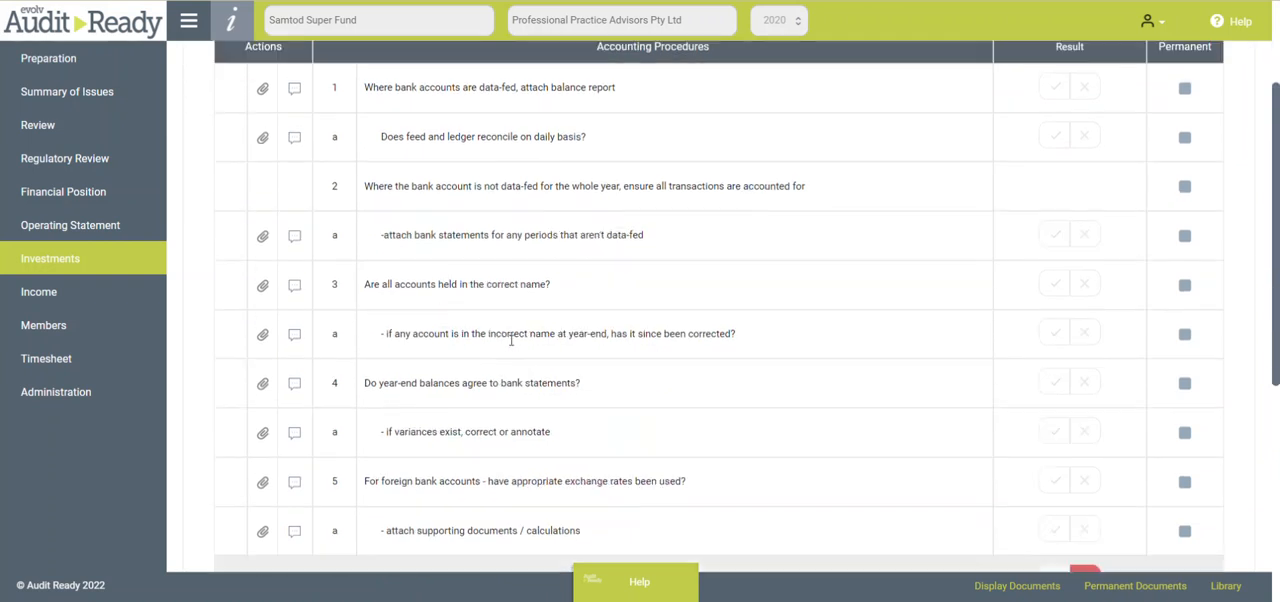
{"action": "scroll", "coordinate": [510, 345], "scroll_direction": "down", "scroll_amount": 1}
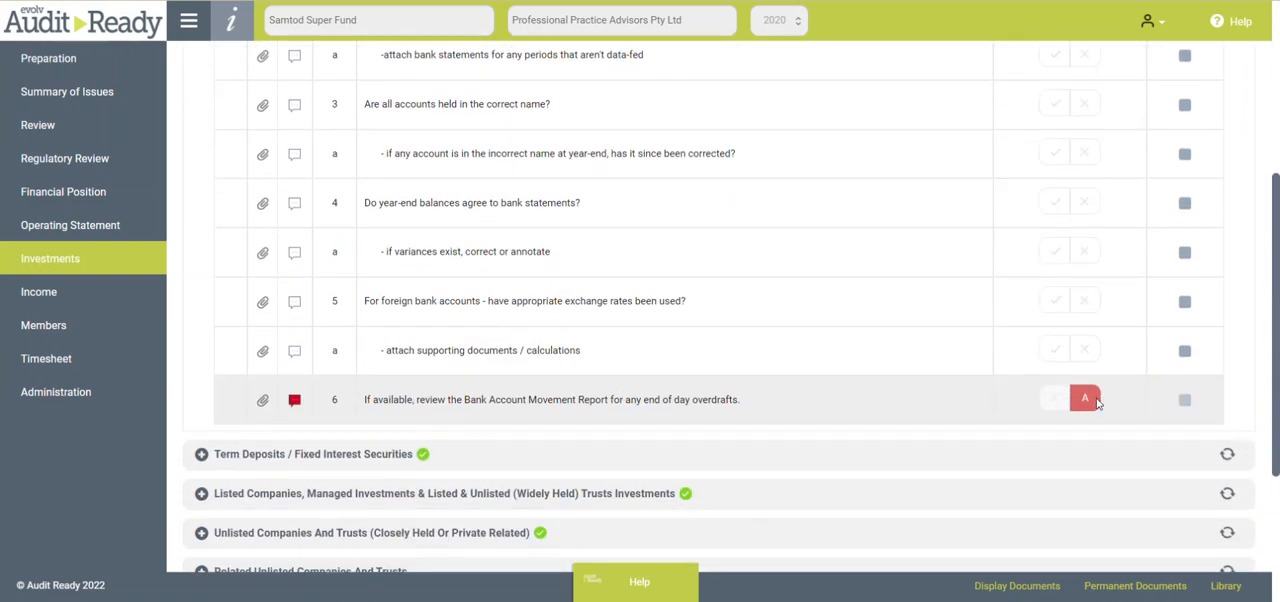
{"action": "scroll", "coordinate": [746, 355], "scroll_direction": "up", "scroll_amount": 4}
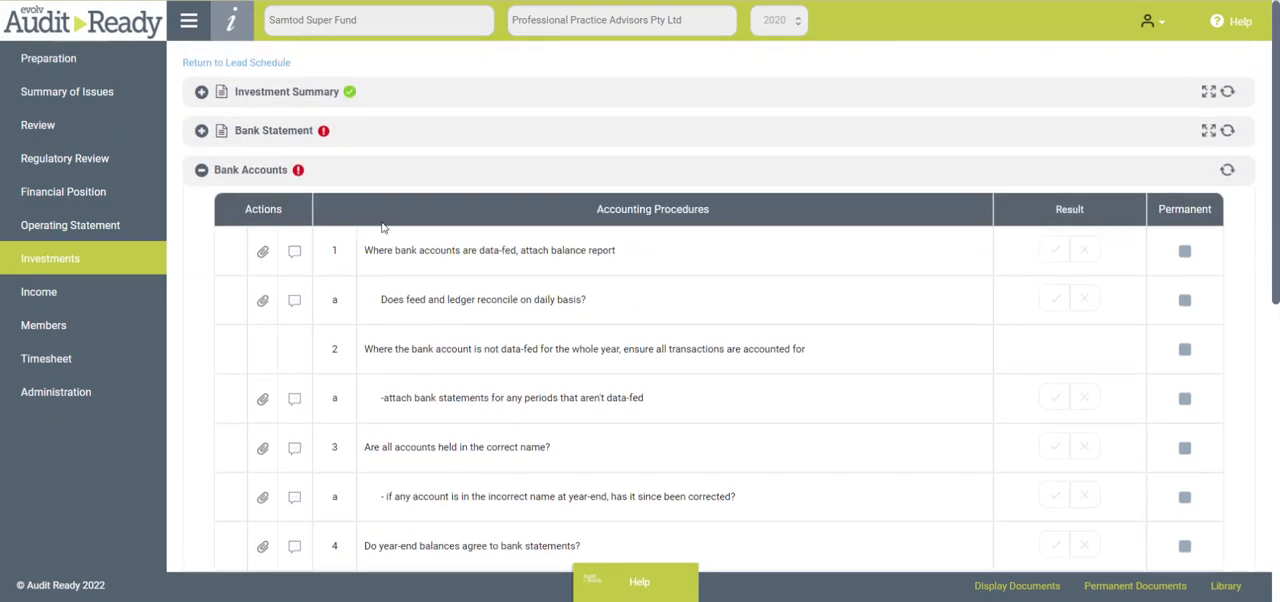
- Examine the ANZ Cash and CASH_INV_AUD transactions in Bank Statement for overdrawn balances, leaving Bank Statement and Bank Accounts collapsed
{"action": "left_click", "coordinate": [202, 132]}
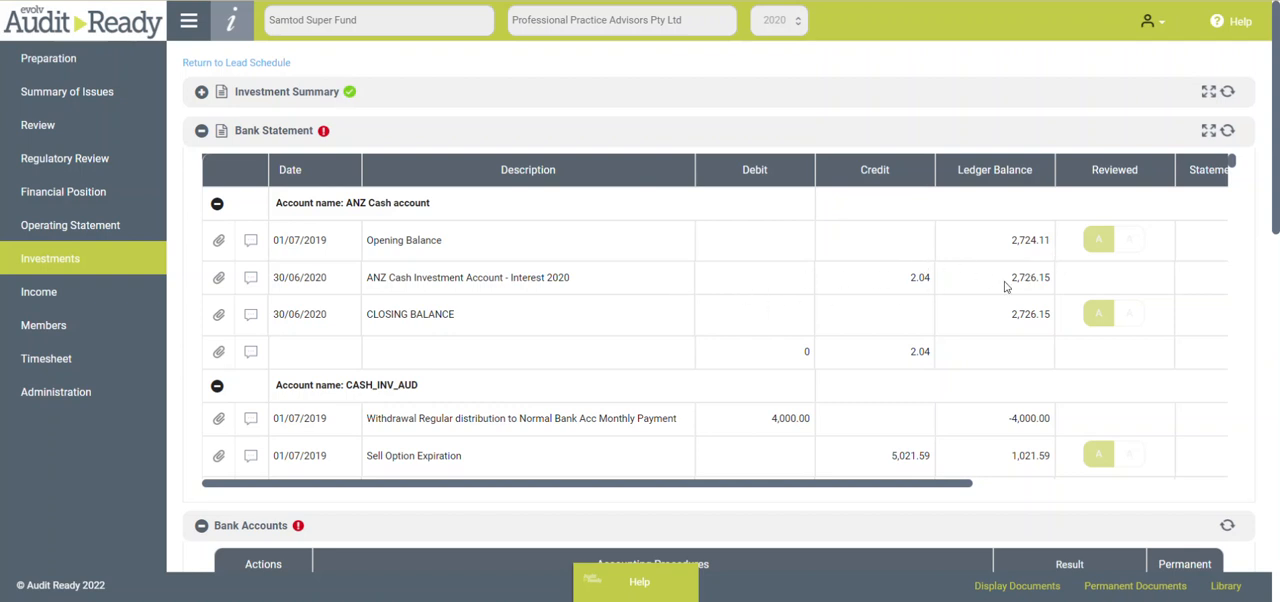
{"action": "scroll", "coordinate": [1013, 277], "scroll_direction": "down", "scroll_amount": 1}
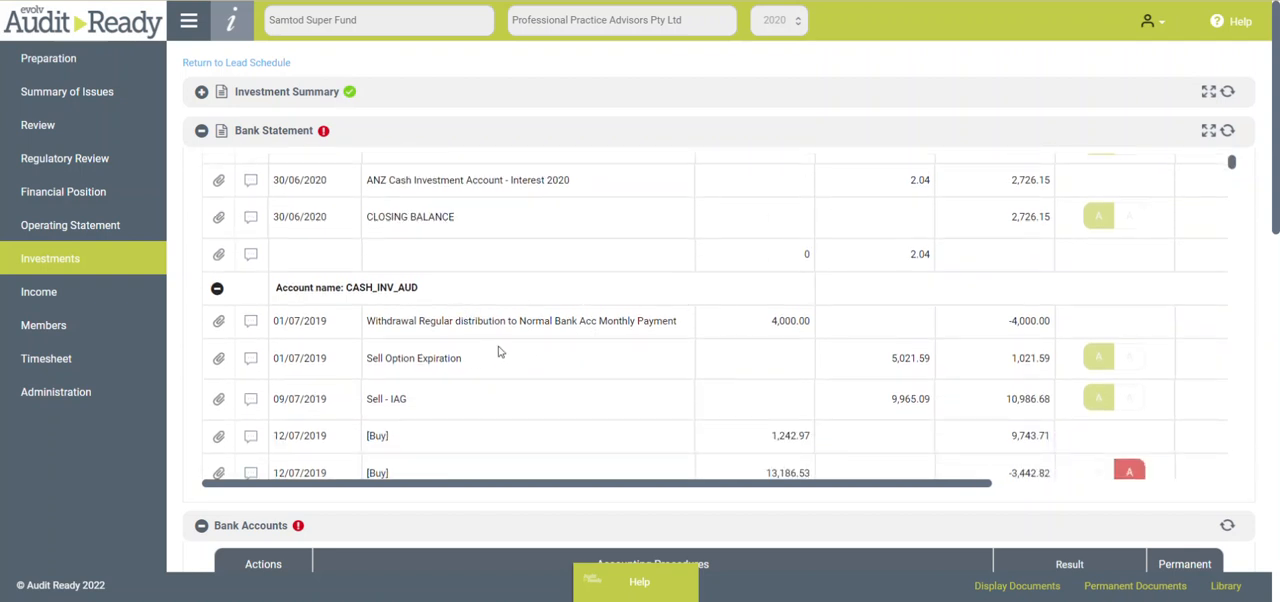
{"action": "scroll", "coordinate": [1090, 362], "scroll_direction": "down", "scroll_amount": 2}
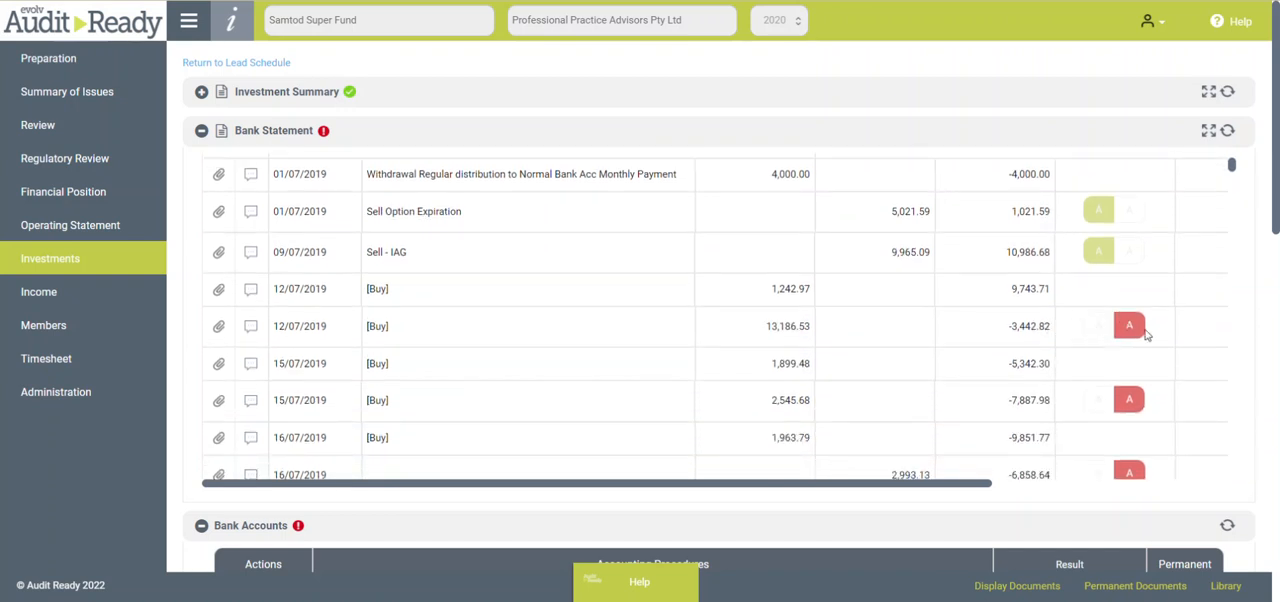
{"action": "scroll", "coordinate": [1140, 340], "scroll_direction": "down", "scroll_amount": 3}
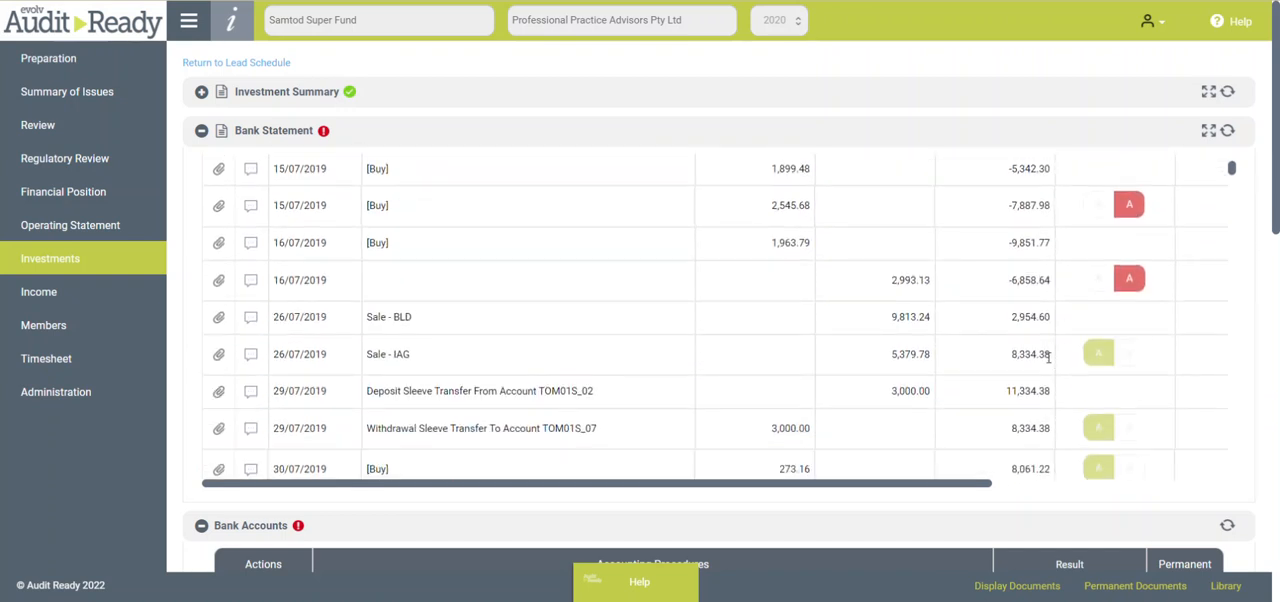
{"action": "scroll", "coordinate": [1088, 382], "scroll_direction": "down", "scroll_amount": 4}
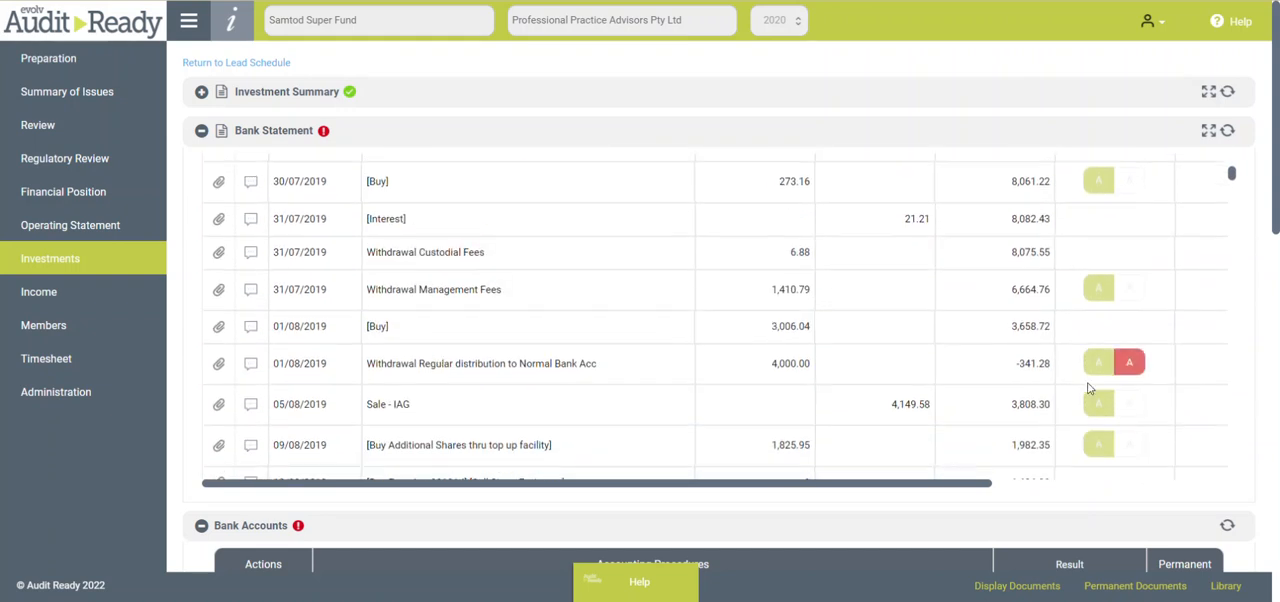
{"action": "scroll", "coordinate": [800, 340], "scroll_direction": "up", "scroll_amount": 3}
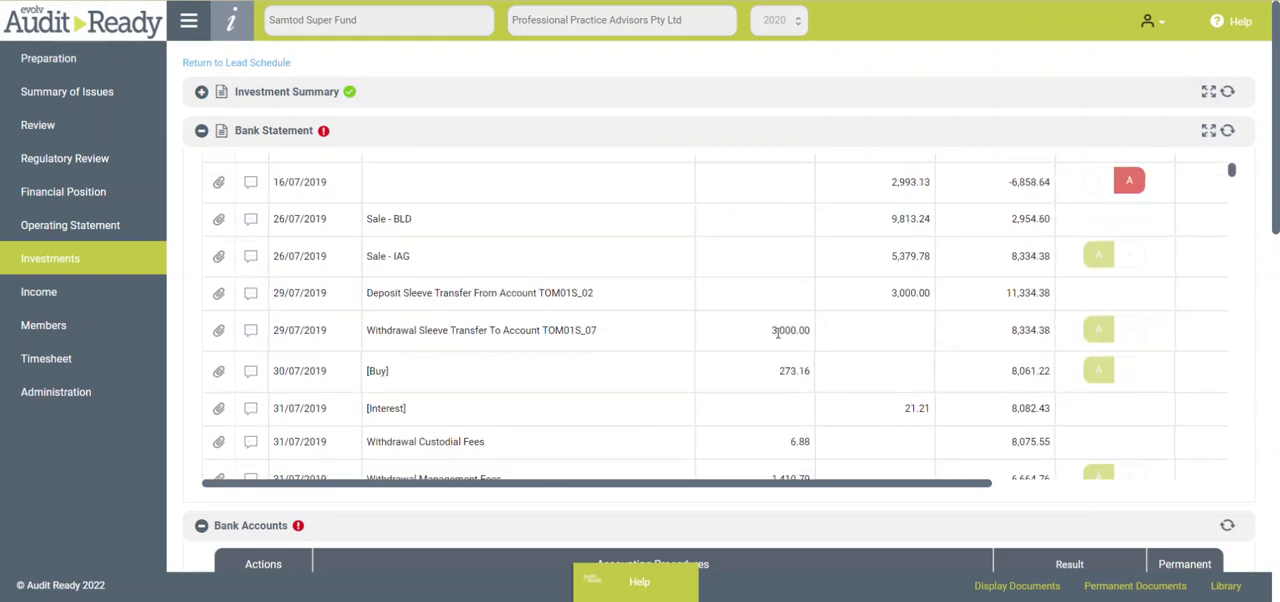
{"action": "scroll", "coordinate": [775, 332], "scroll_direction": "up", "scroll_amount": 1}
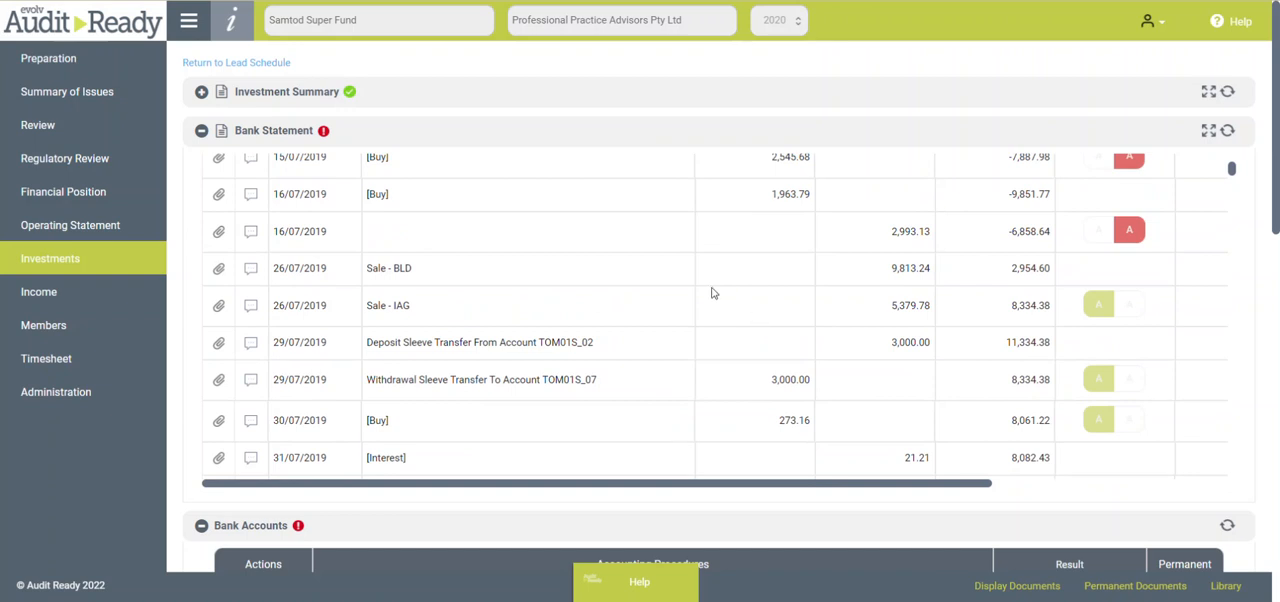
{"action": "scroll", "coordinate": [711, 292], "scroll_direction": "up", "scroll_amount": 5}
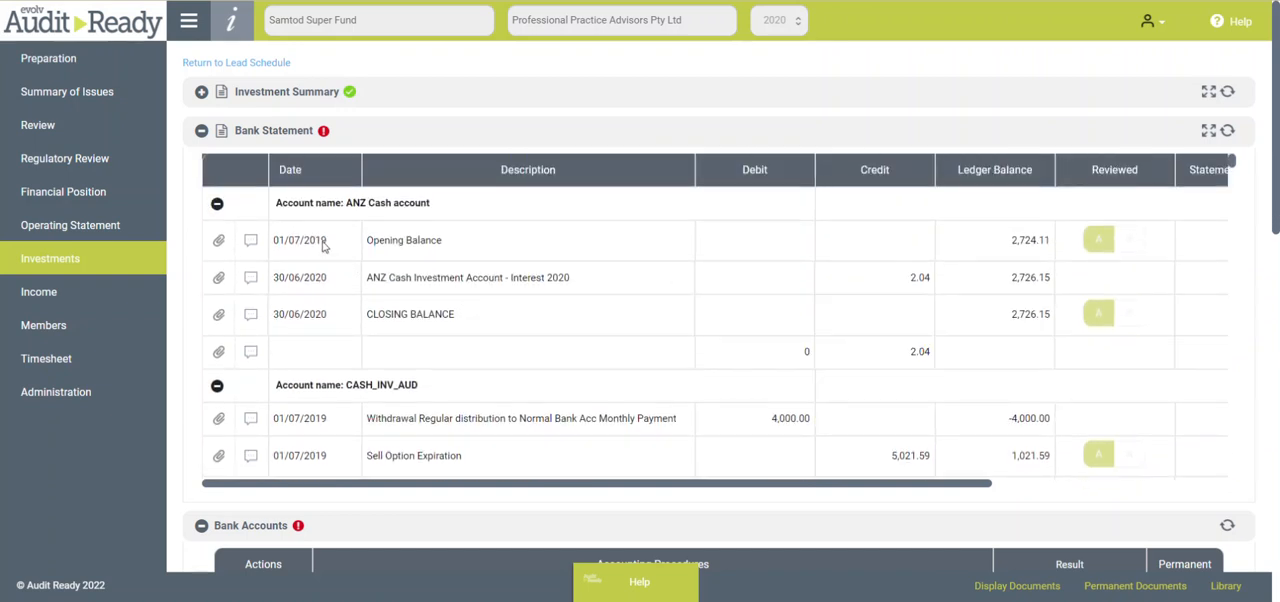
{"action": "left_click", "coordinate": [201, 133]}
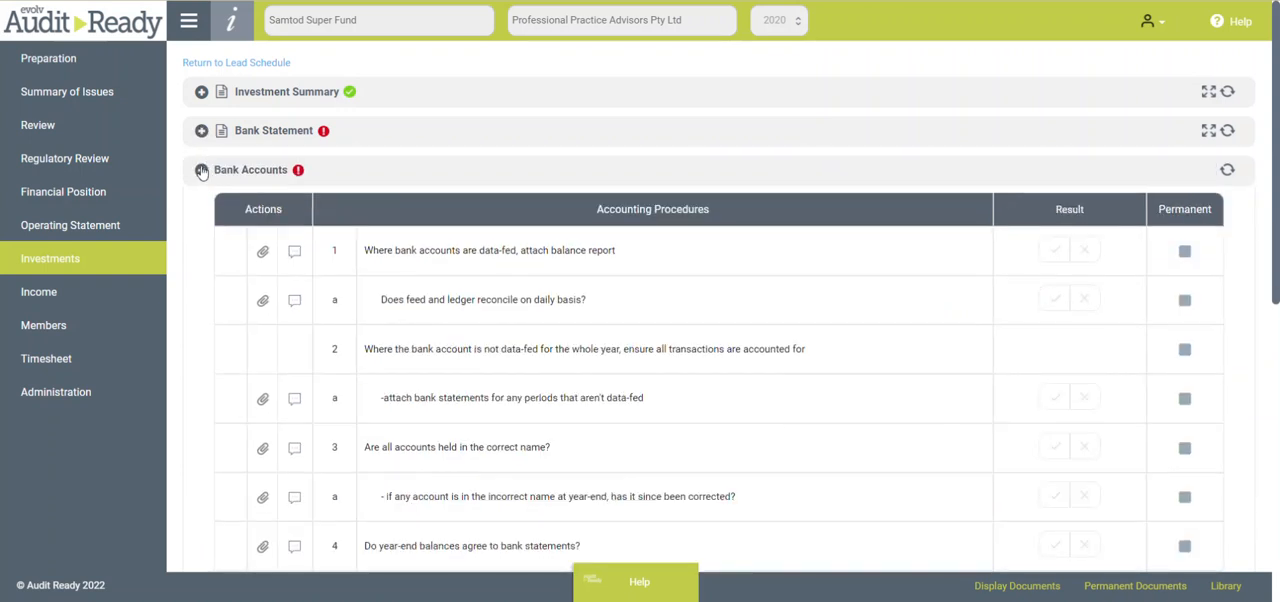
{"action": "left_click", "coordinate": [201, 172]}
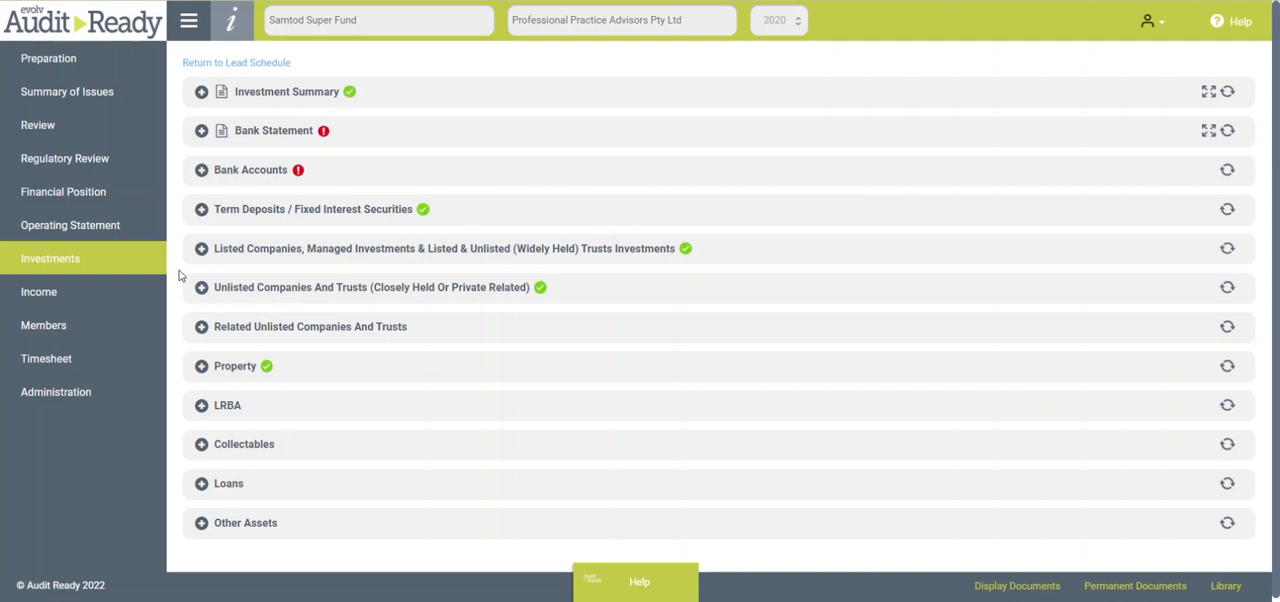
- Collapse Audit Alerts in Preparation and examine the Signed Documents procedures in Regulatory Review, leaving that section collapsed
{"action": "left_click", "coordinate": [78, 68]}
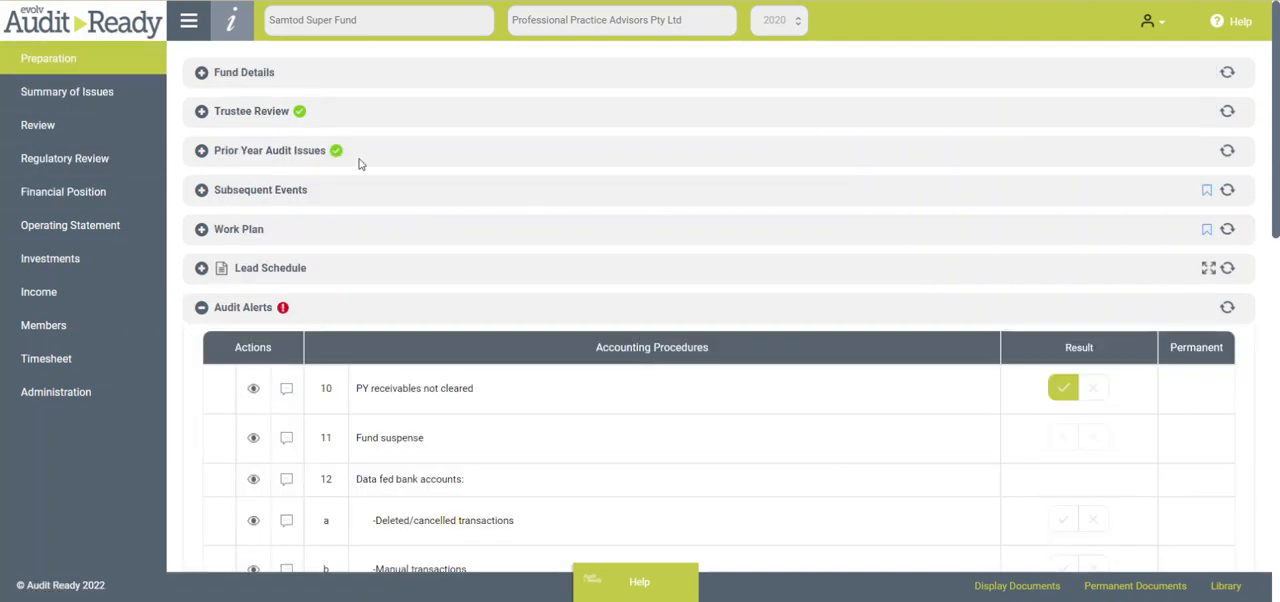
{"action": "left_click", "coordinate": [202, 309]}
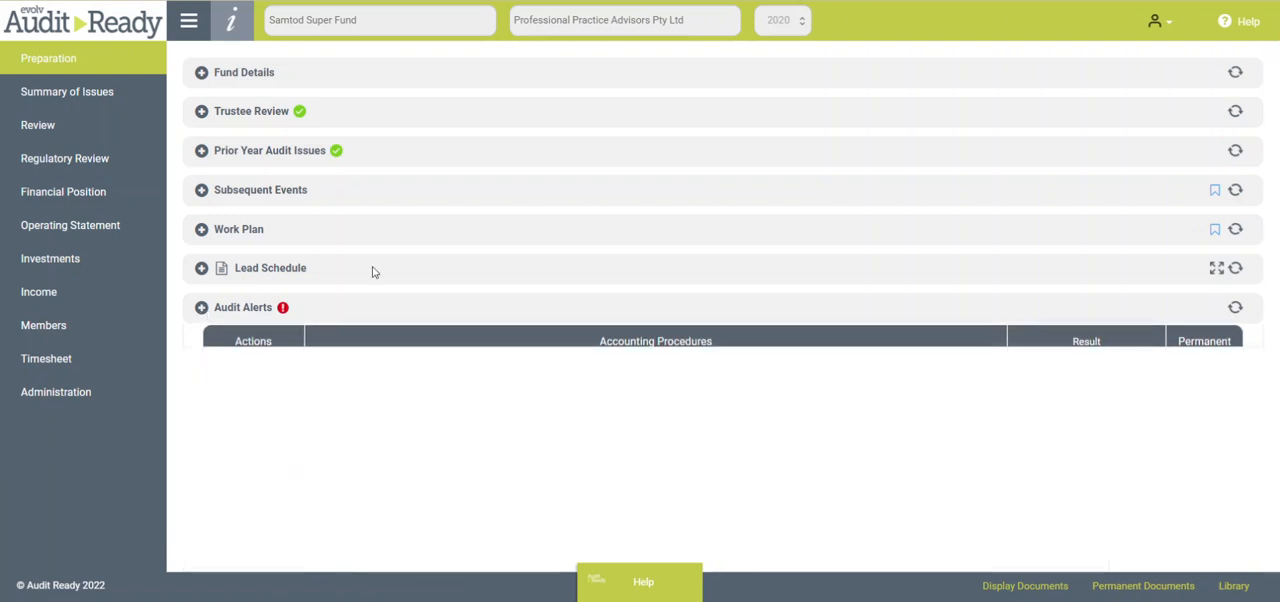
{"action": "left_click", "coordinate": [90, 161]}
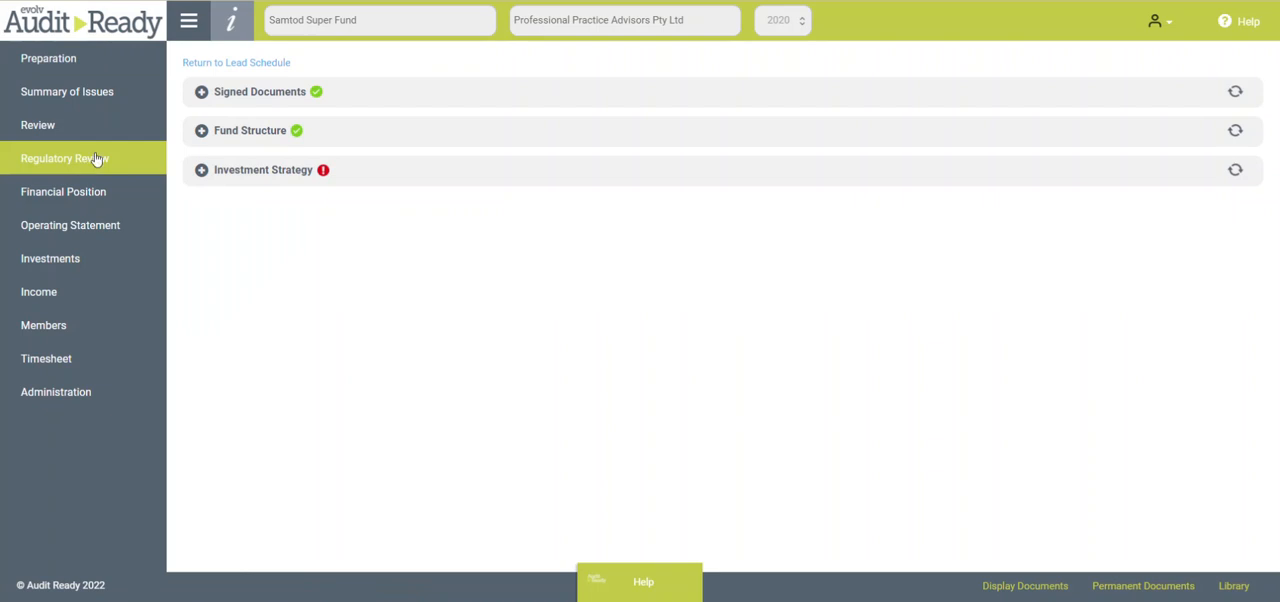
{"action": "left_click", "coordinate": [202, 93]}
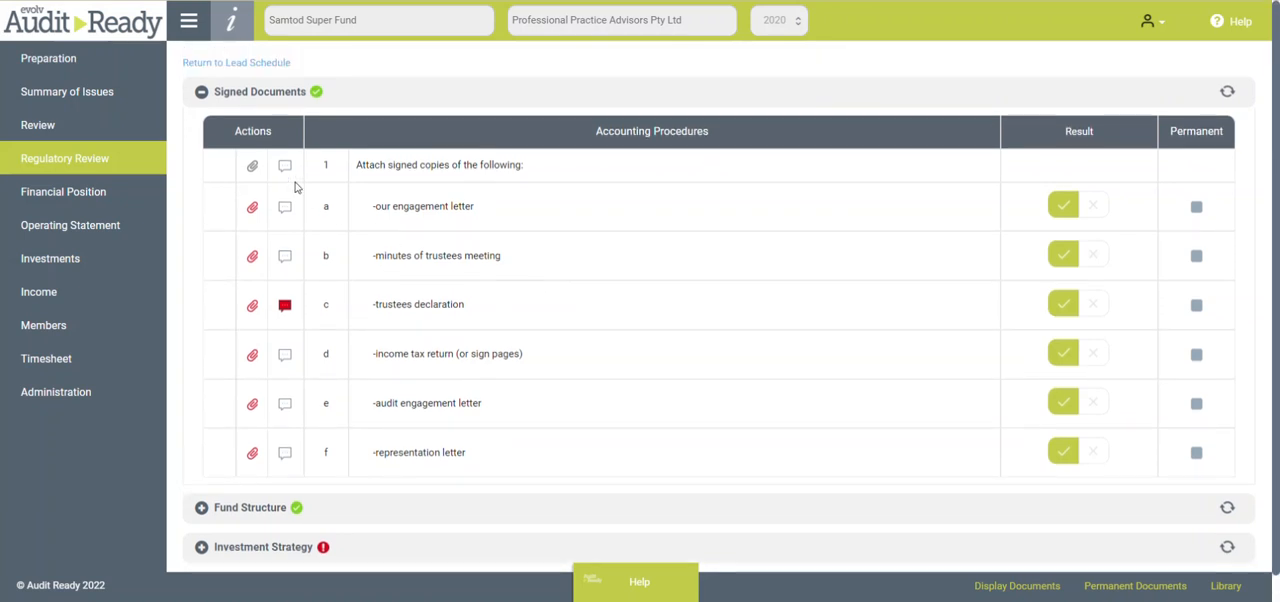
{"action": "left_click", "coordinate": [201, 91]}
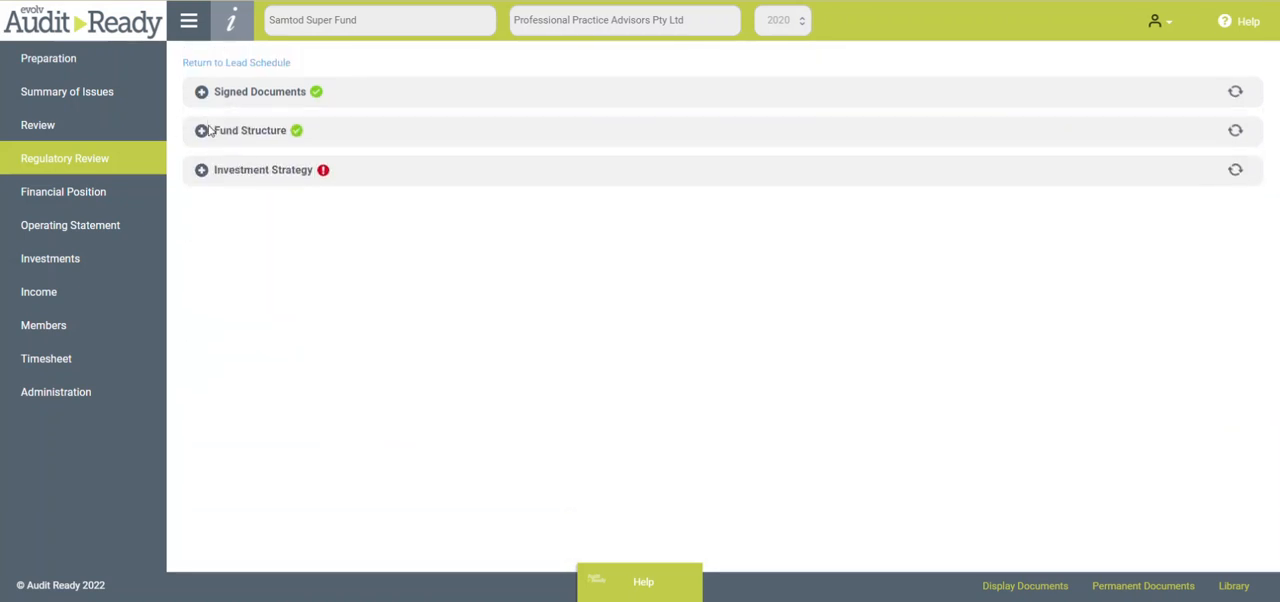
- Expand Fund Structure and look through the displayed documents with their permanent and withhold-from-audit settings
{"action": "left_click", "coordinate": [201, 131]}
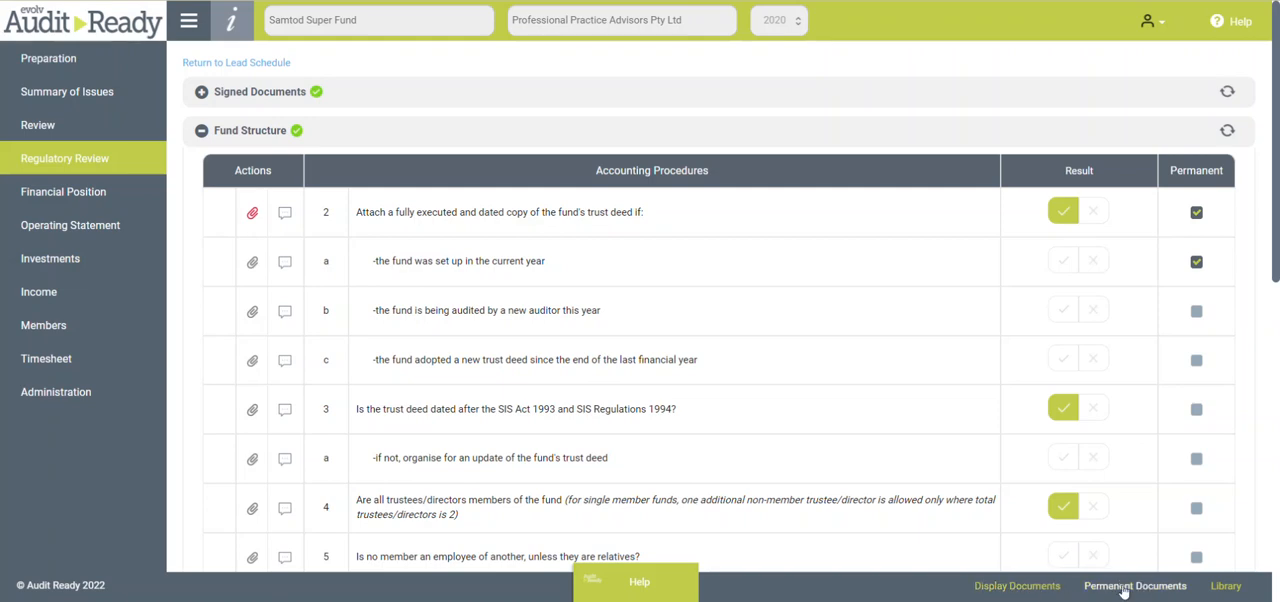
{"action": "left_click", "coordinate": [1022, 588]}
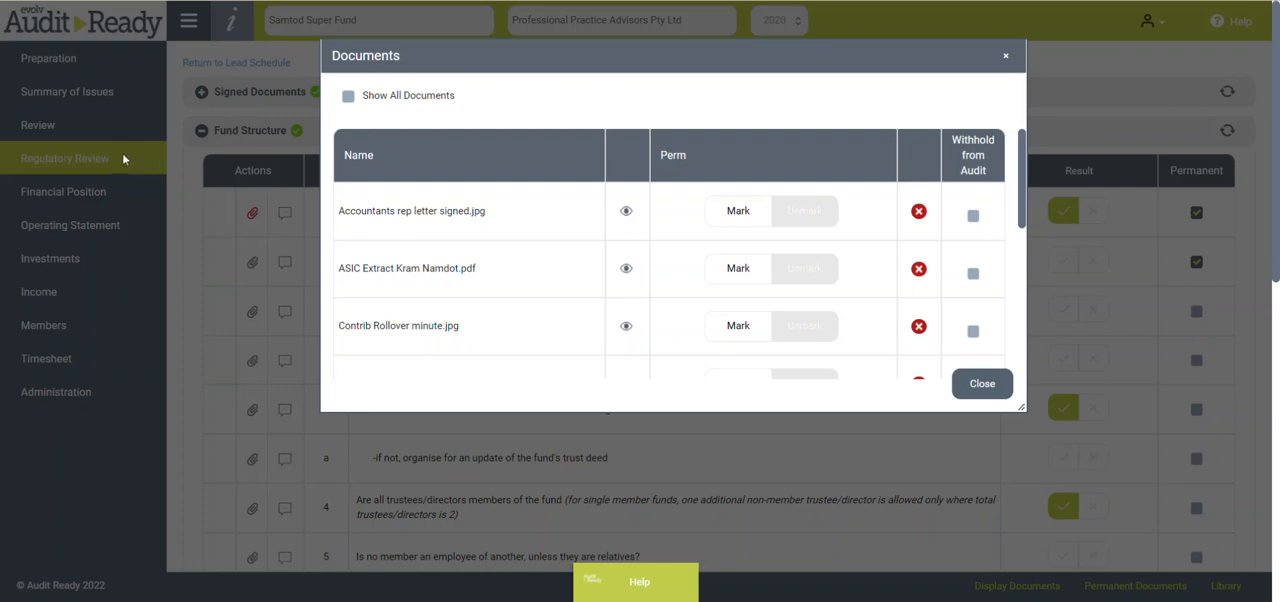
{"action": "scroll", "coordinate": [746, 271], "scroll_direction": "down", "scroll_amount": 3}
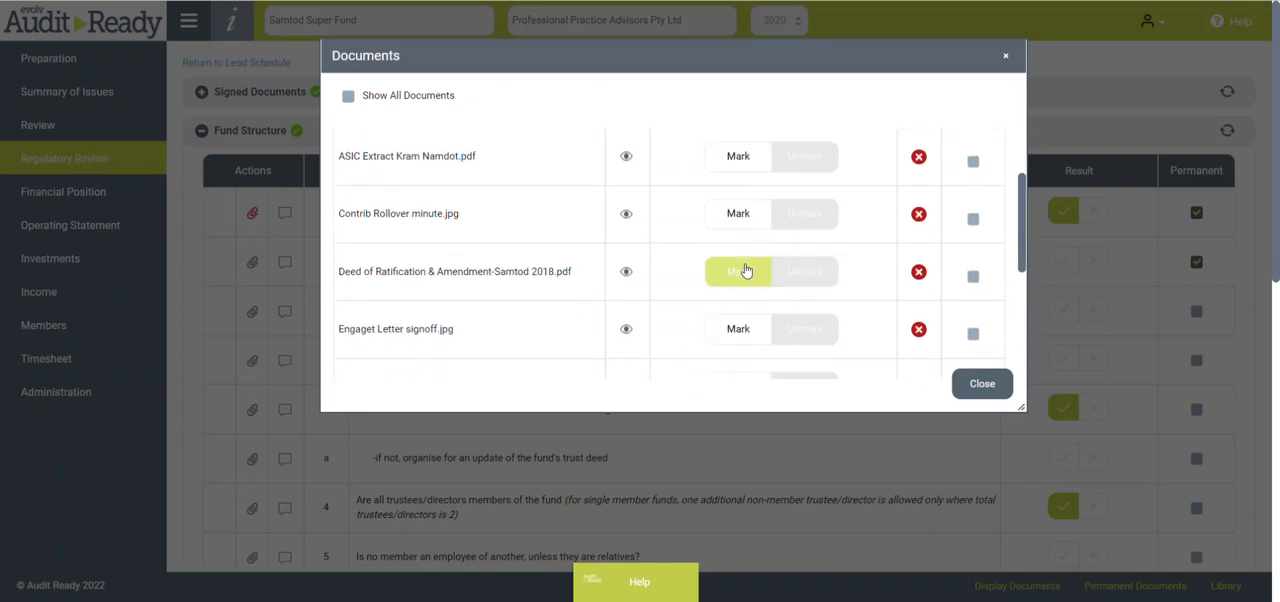
{"action": "scroll", "coordinate": [751, 283], "scroll_direction": "down", "scroll_amount": 2}
{"action": "scroll", "coordinate": [751, 285], "scroll_direction": "up", "scroll_amount": 3}
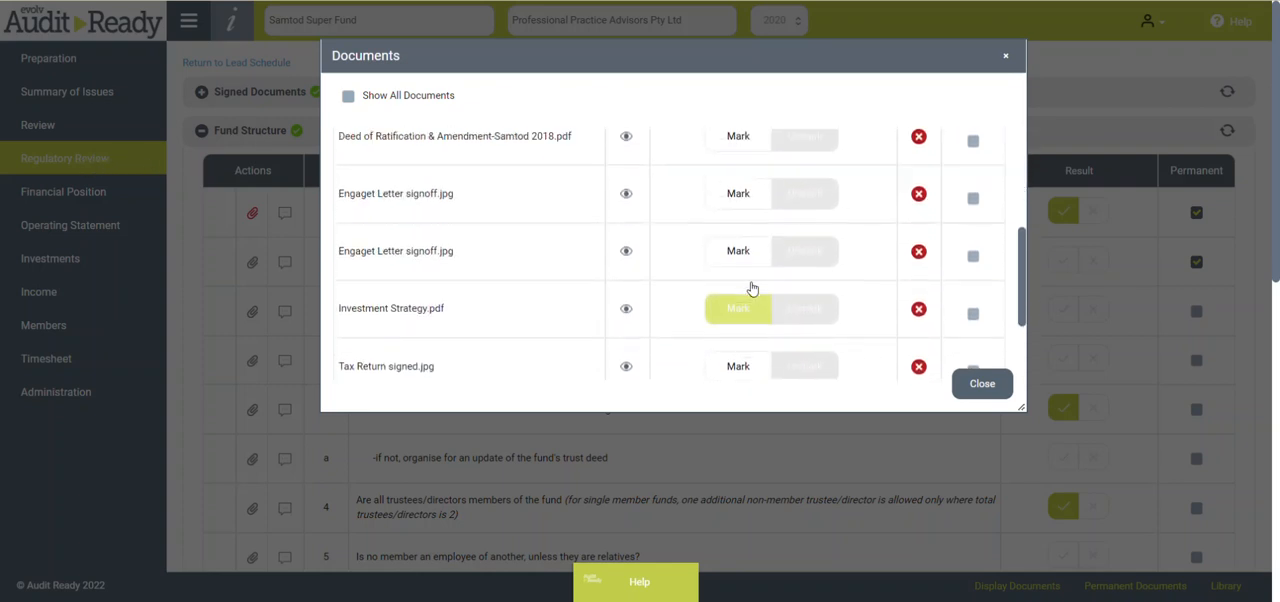
{"action": "scroll", "coordinate": [751, 288], "scroll_direction": "up", "scroll_amount": 3}
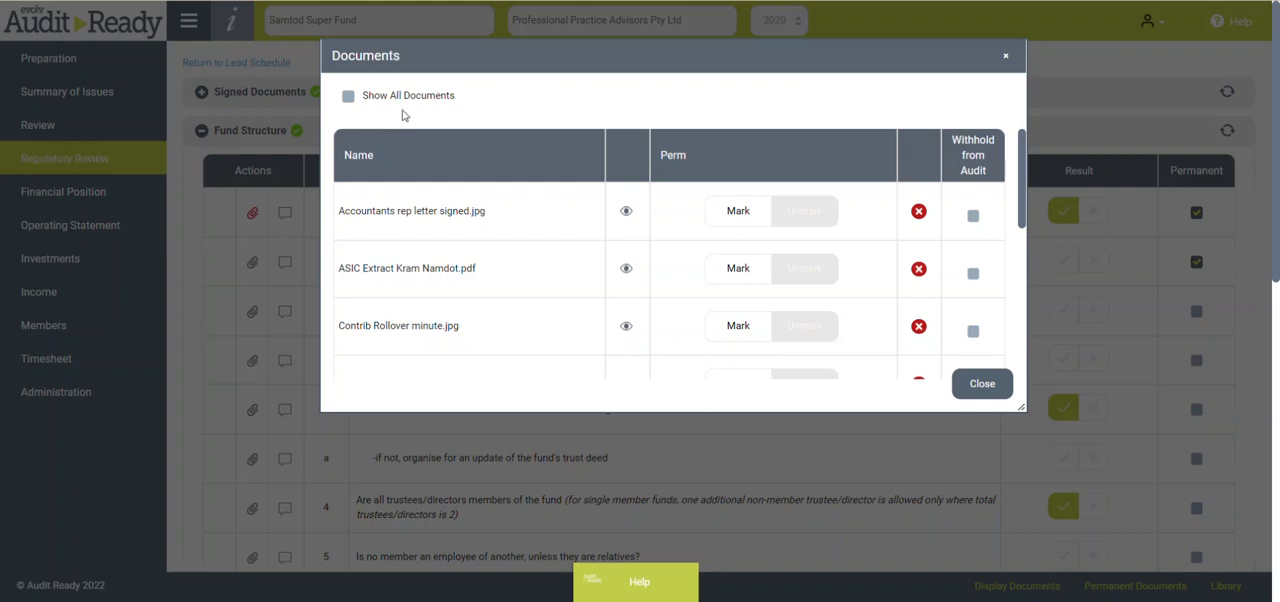
- Show all documents of the job, look through the full list and close it
{"action": "left_click", "coordinate": [397, 98]}
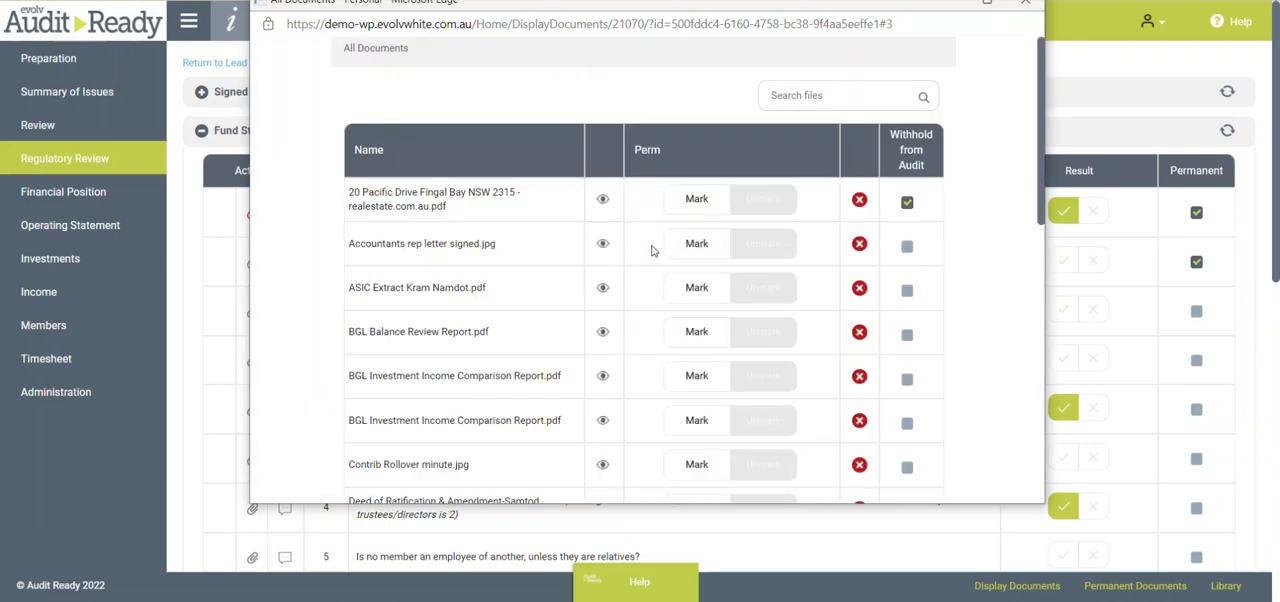
{"action": "scroll", "coordinate": [655, 255], "scroll_direction": "down", "scroll_amount": 10}
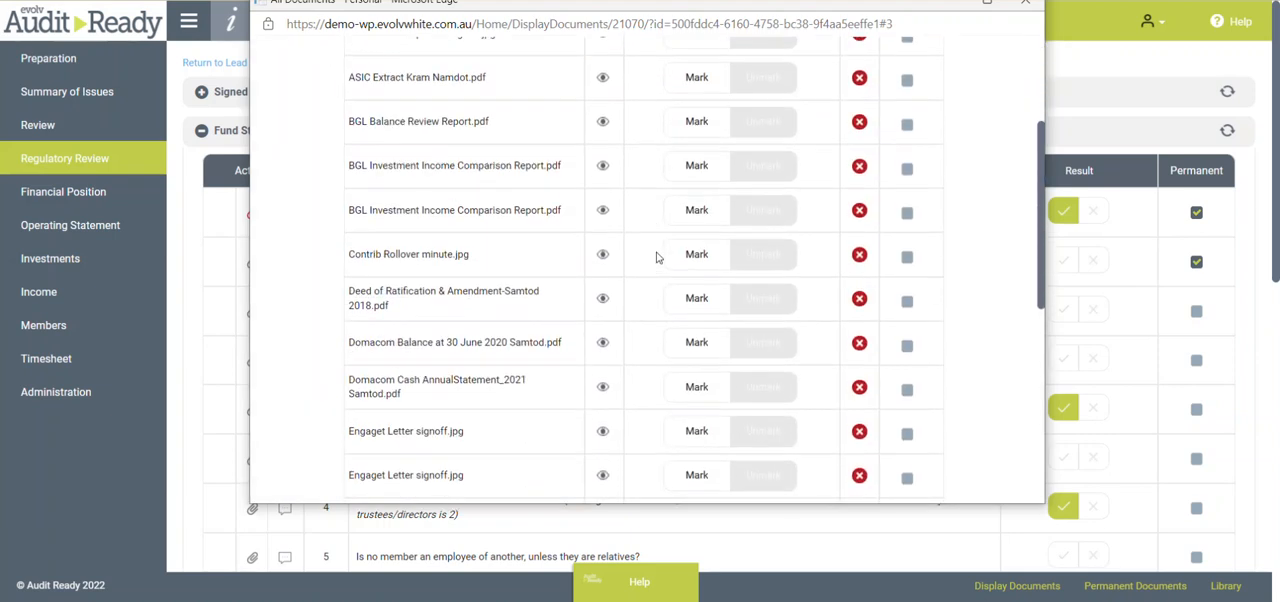
{"action": "scroll", "coordinate": [670, 285], "scroll_direction": "up", "scroll_amount": 10}
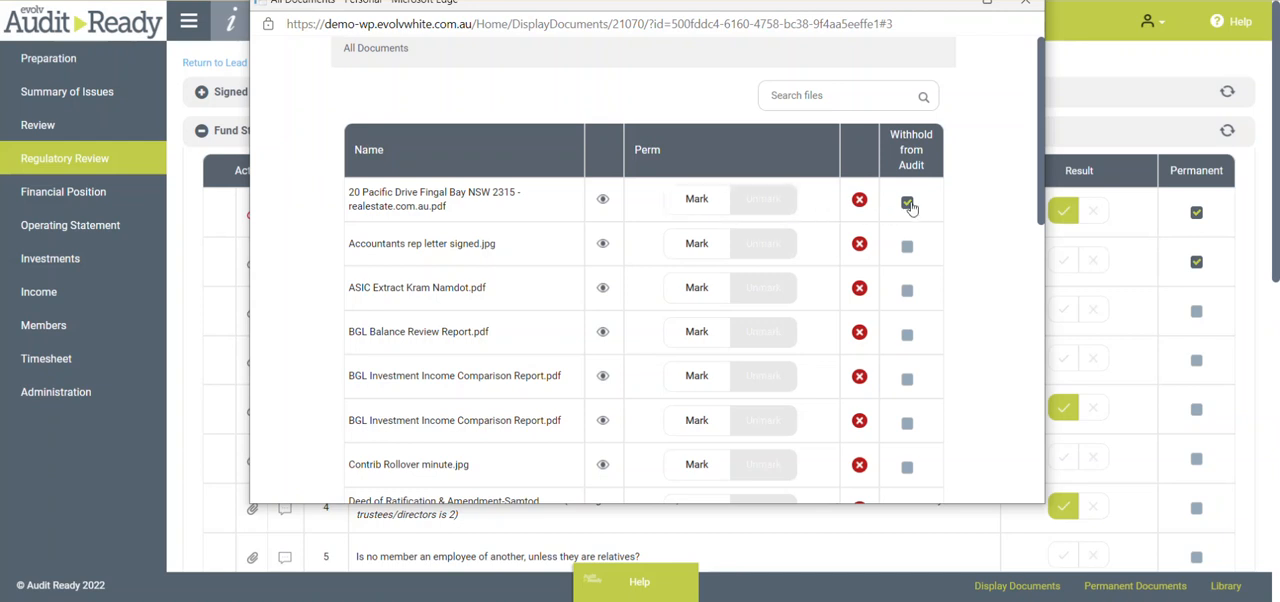
{"action": "left_click", "coordinate": [1029, 6]}
- Look over the Fund Structure procedures and collapse the section
{"action": "scroll", "coordinate": [431, 425], "scroll_direction": "down", "scroll_amount": 1}
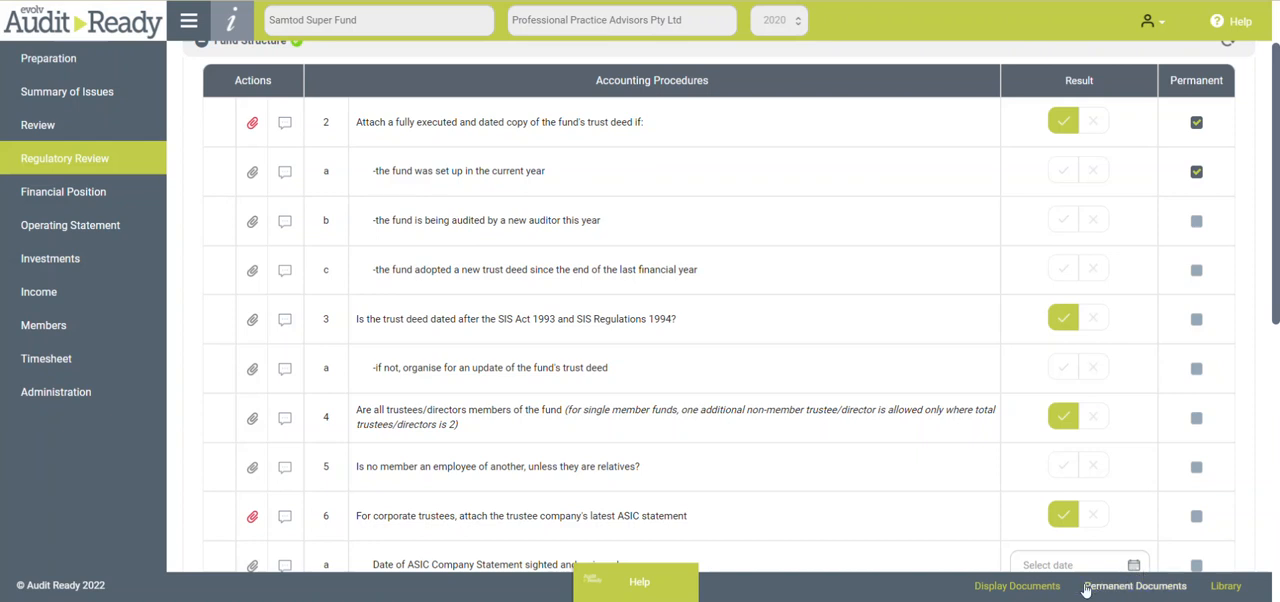
{"action": "scroll", "coordinate": [574, 295], "scroll_direction": "up", "scroll_amount": 1}
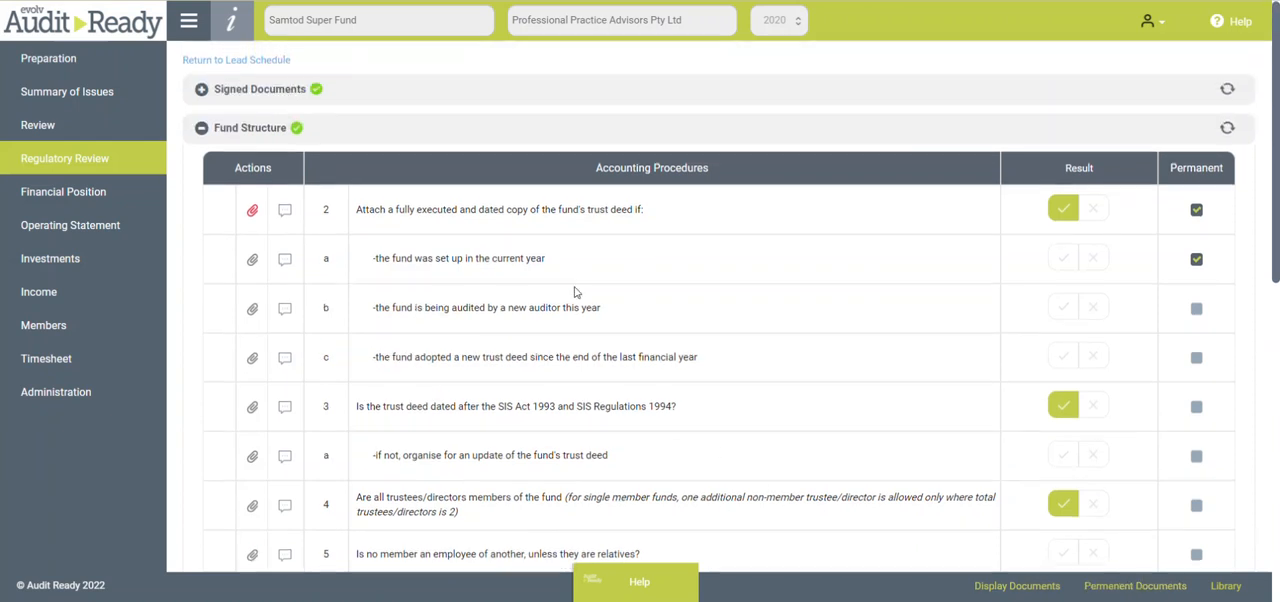
{"action": "left_click", "coordinate": [201, 134]}
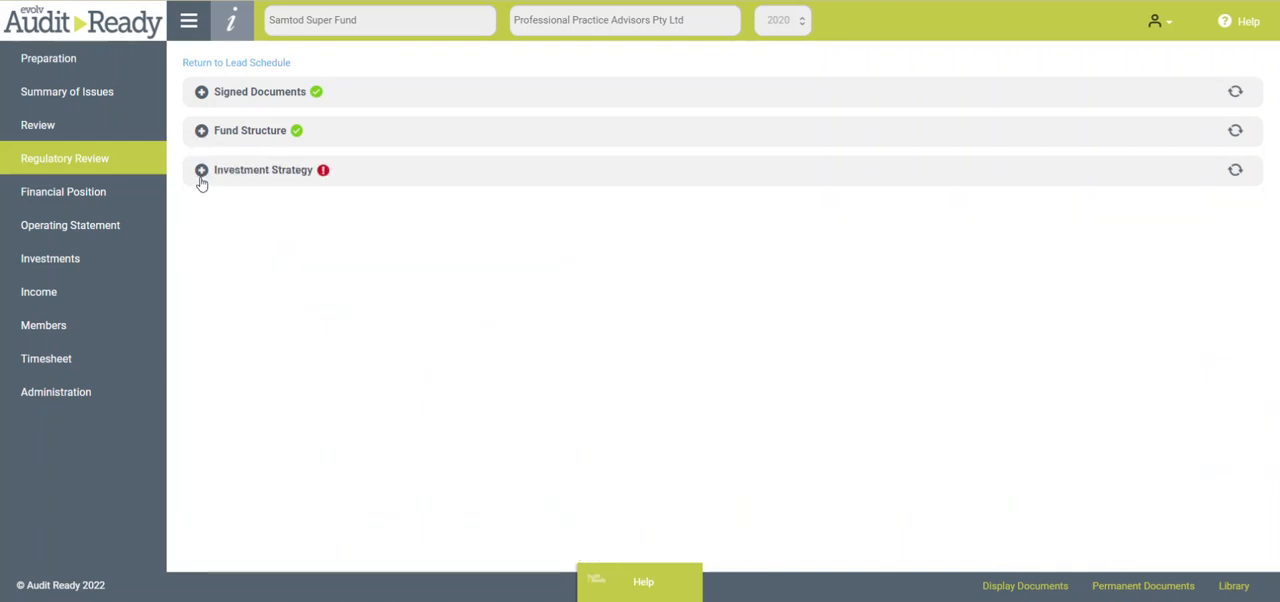
- Mark the procedure for attaching the fund's current investment strategy with a tick under Investment Strategy
{"action": "left_click", "coordinate": [201, 171]}
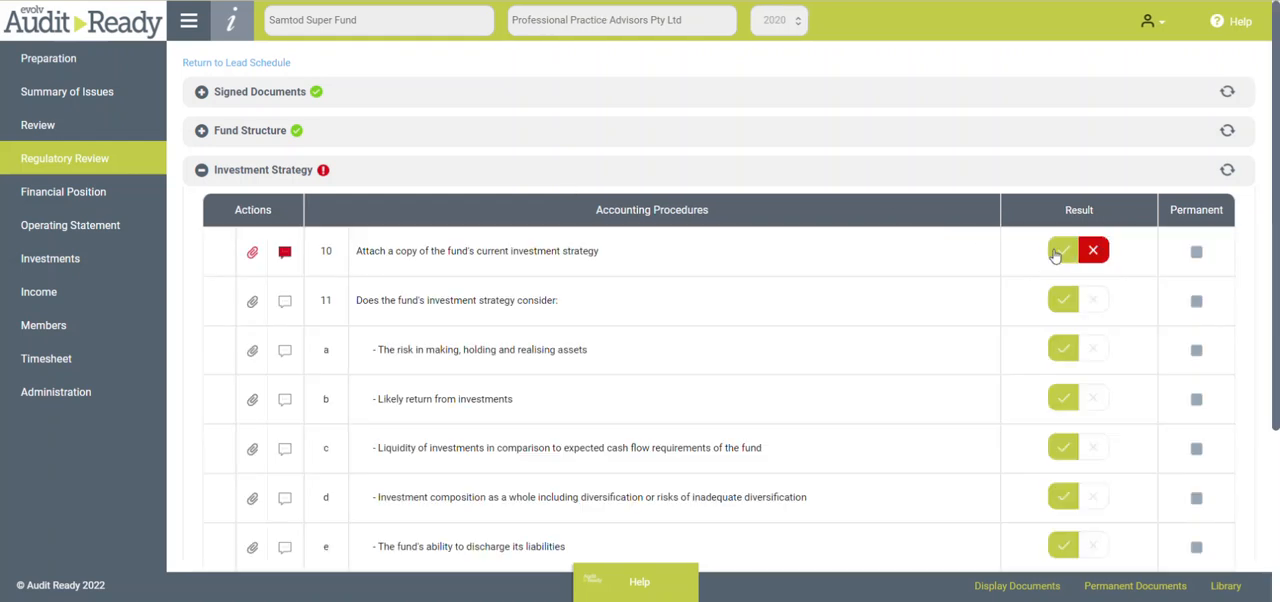
{"action": "mouse_move", "coordinate": [285, 255]}
{"action": "left_click", "coordinate": [1060, 252]}
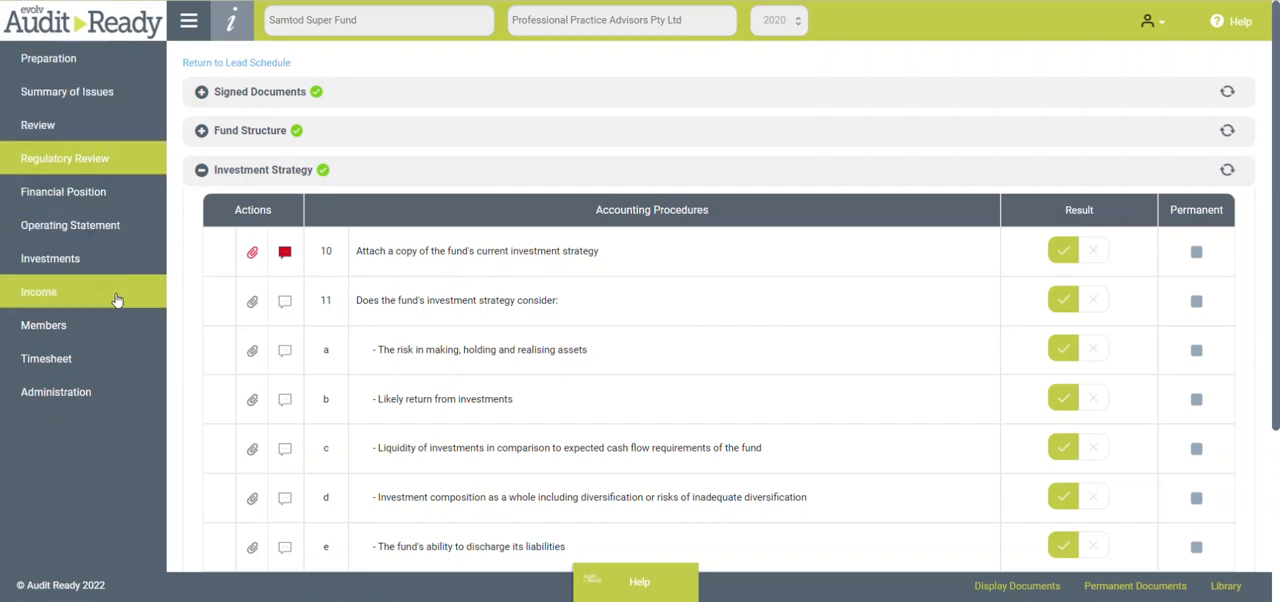
- Examine the Payables procedures in Financial Position and collapse the section
{"action": "left_click", "coordinate": [60, 198]}
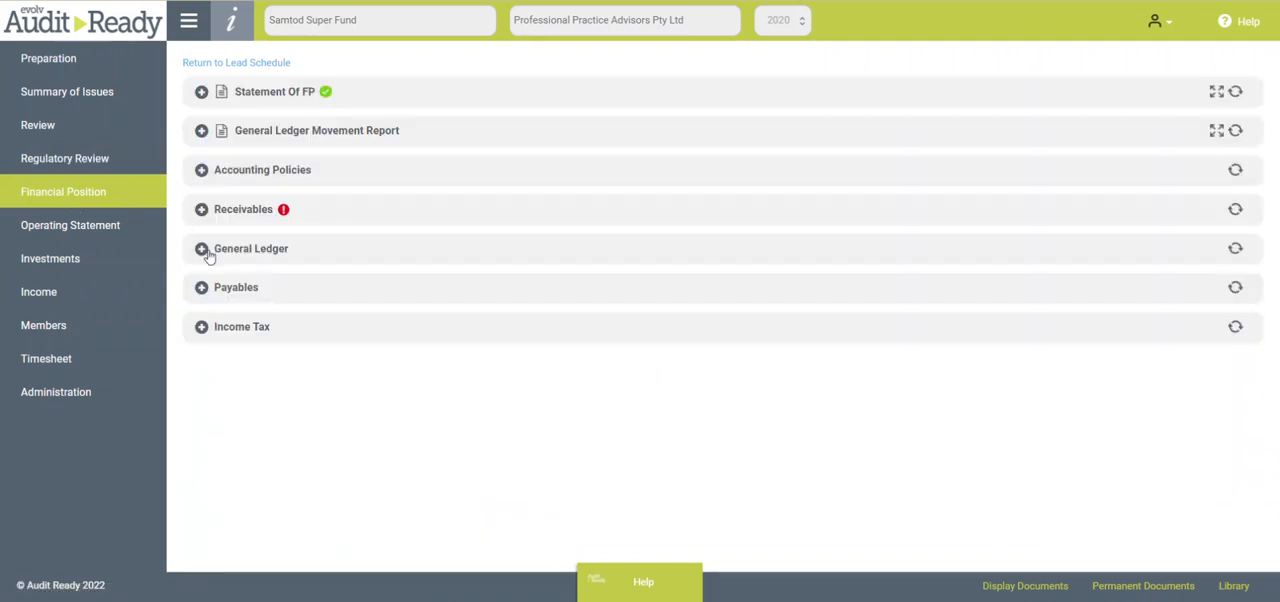
{"action": "left_click", "coordinate": [201, 289]}
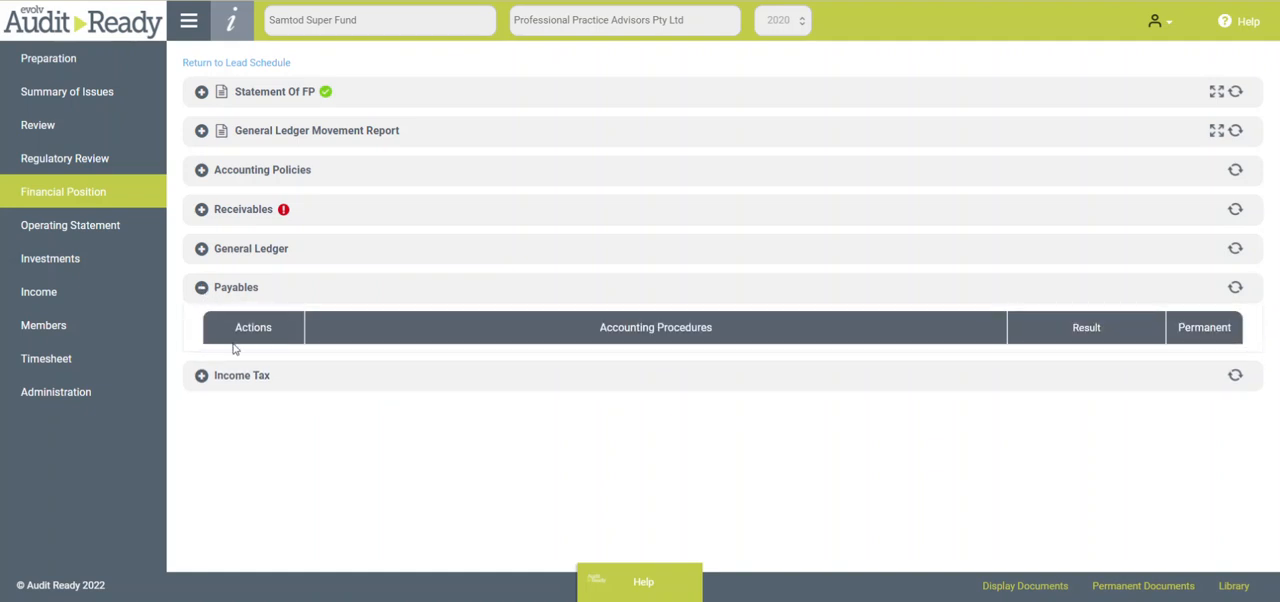
{"action": "scroll", "coordinate": [440, 385], "scroll_direction": "down", "scroll_amount": 1}
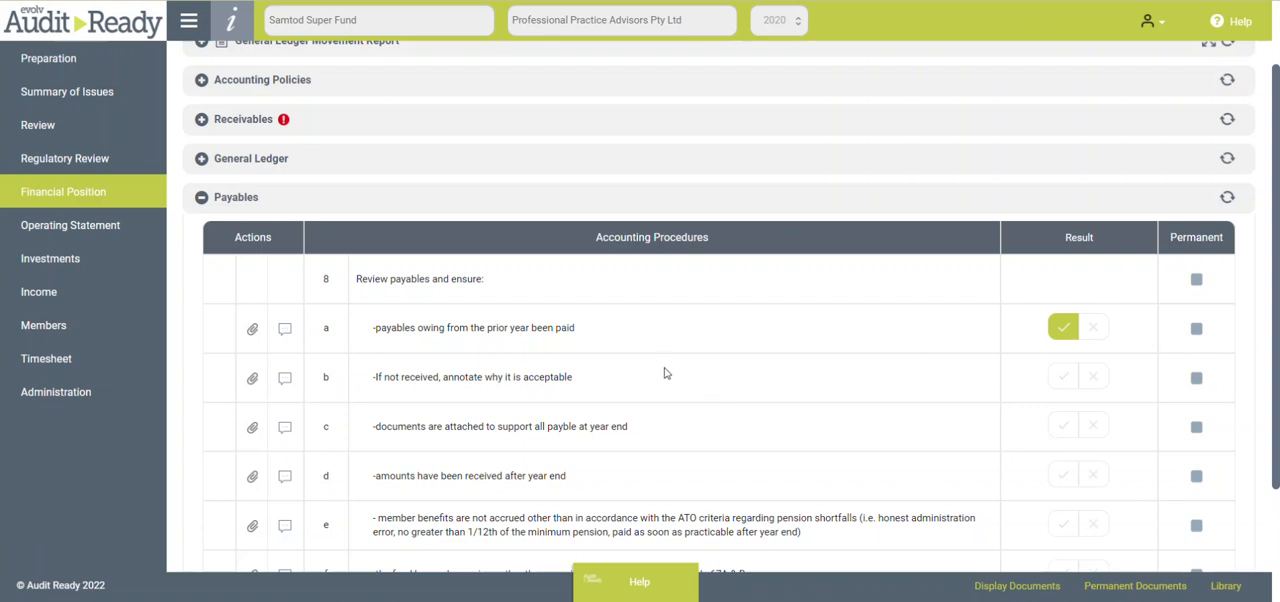
{"action": "left_click", "coordinate": [201, 198]}
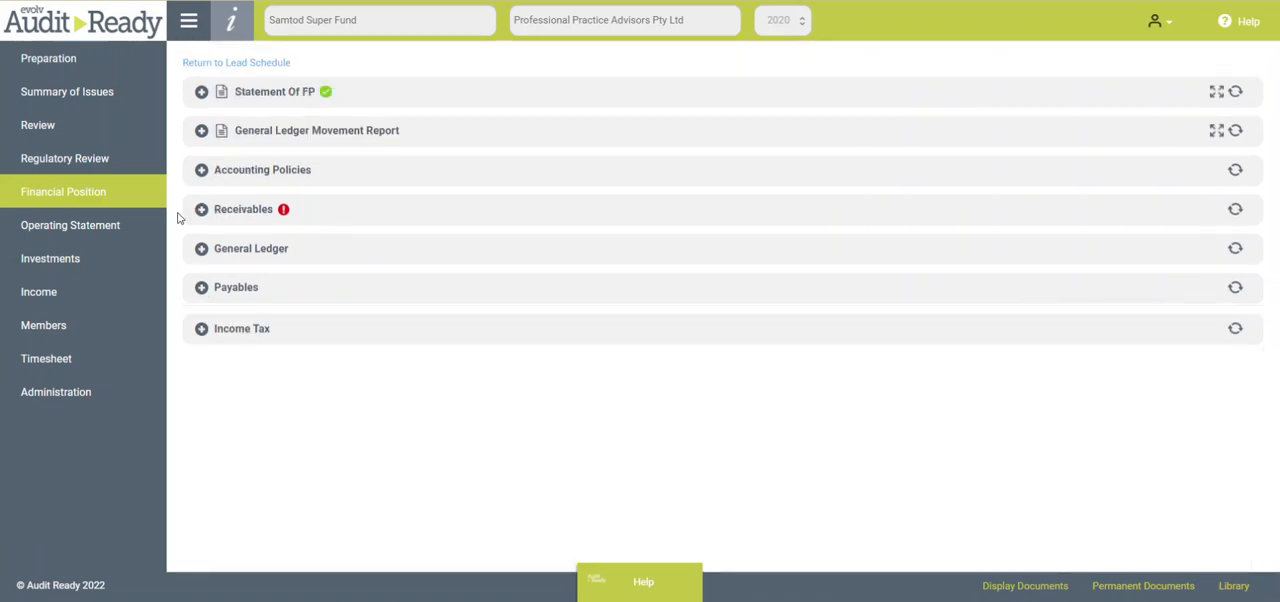
- Examine the LRBA procedures in Investments, from the trust deed borrowing checks to the related party loan guidelines, and collapse the section
{"action": "left_click", "coordinate": [60, 262]}
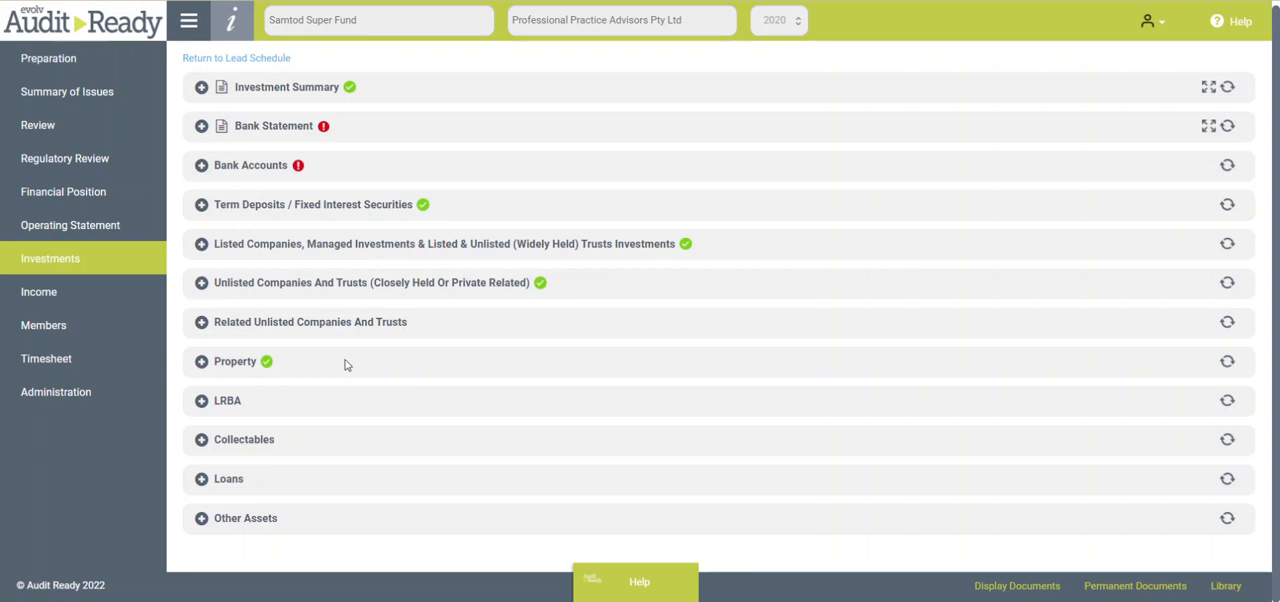
{"action": "left_click", "coordinate": [201, 401]}
{"action": "scroll", "coordinate": [470, 360], "scroll_direction": "down", "scroll_amount": 1}
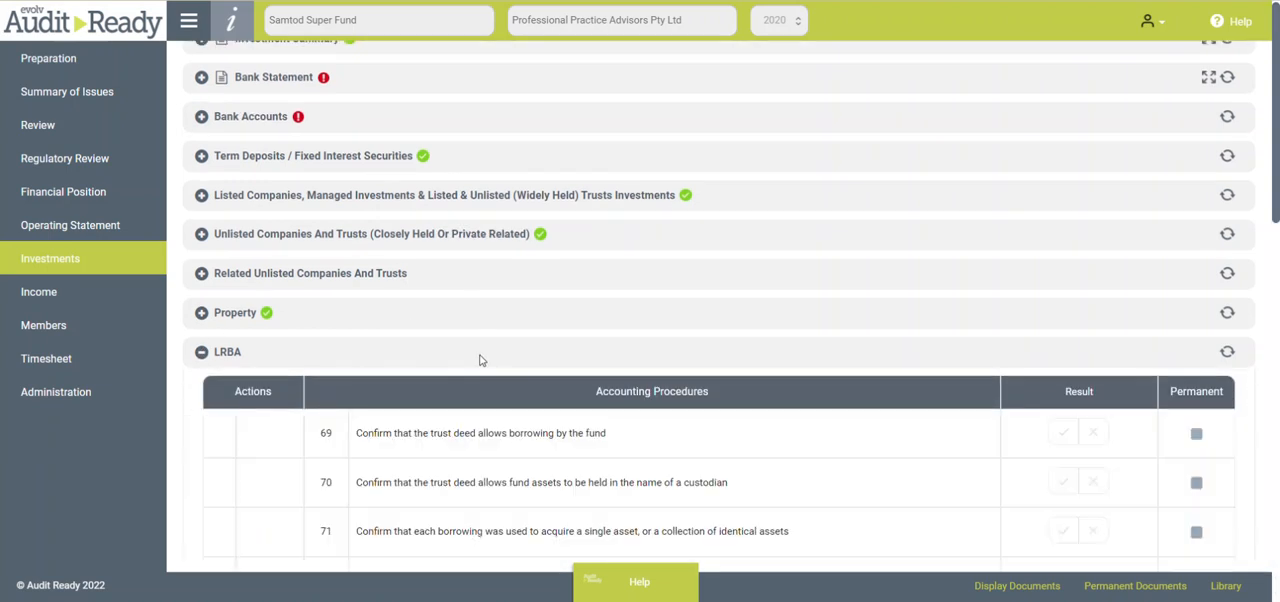
{"action": "scroll", "coordinate": [480, 357], "scroll_direction": "down", "scroll_amount": 3}
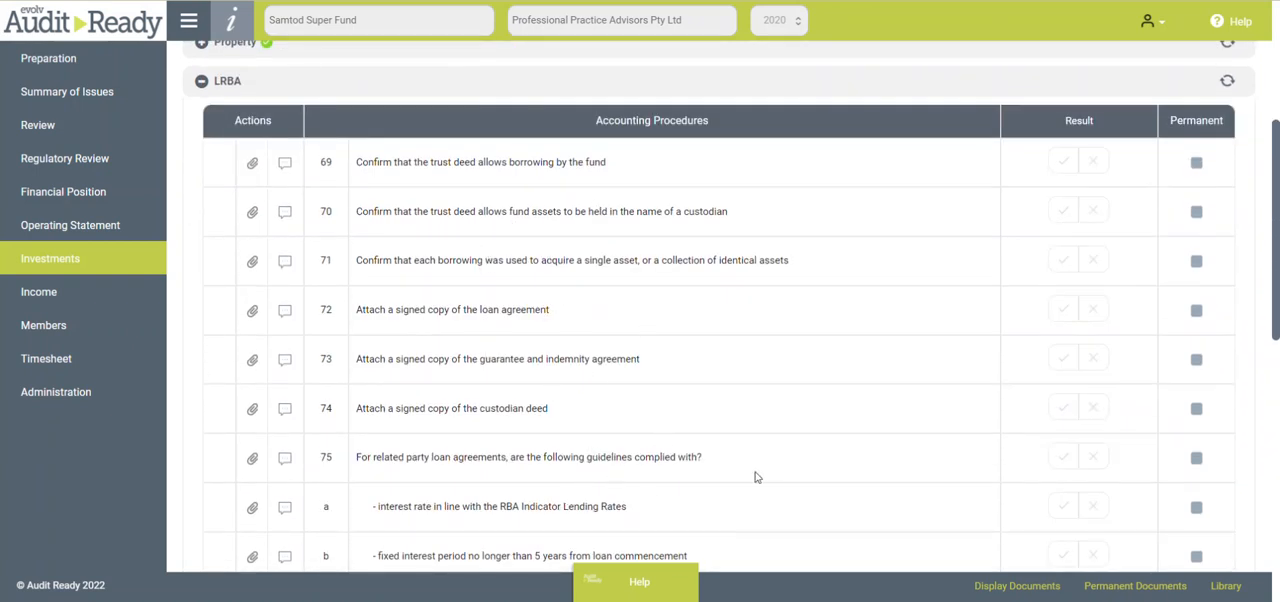
{"action": "scroll", "coordinate": [771, 466], "scroll_direction": "down", "scroll_amount": 1}
{"action": "scroll", "coordinate": [776, 460], "scroll_direction": "down", "scroll_amount": 1}
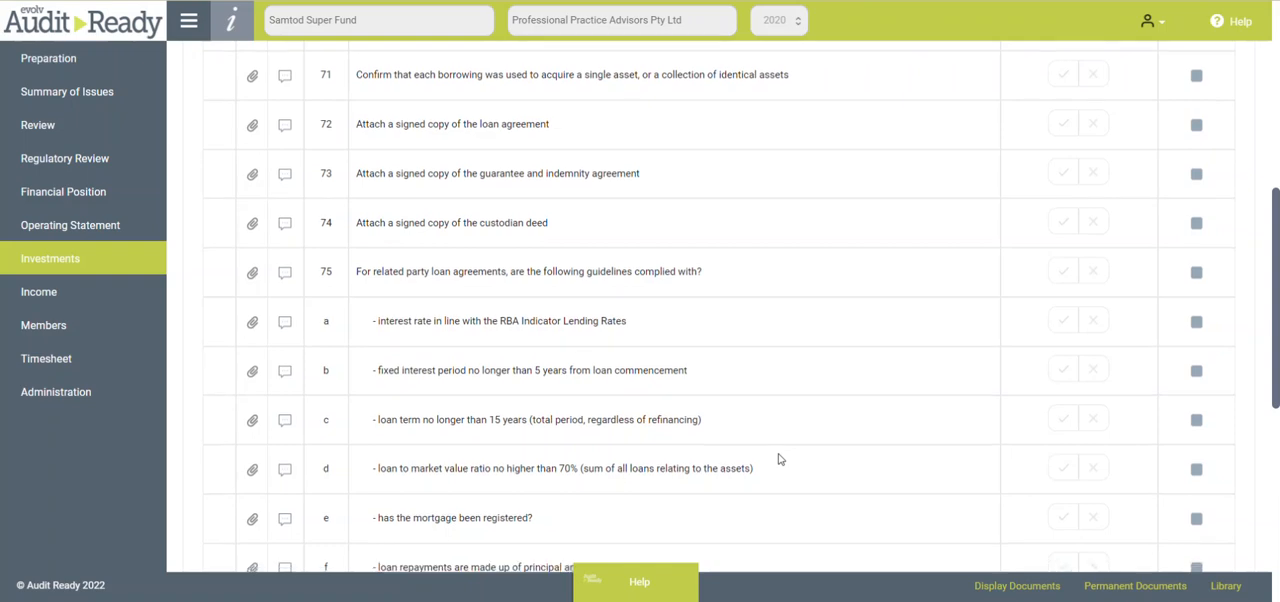
{"action": "scroll", "coordinate": [780, 459], "scroll_direction": "down", "scroll_amount": 1}
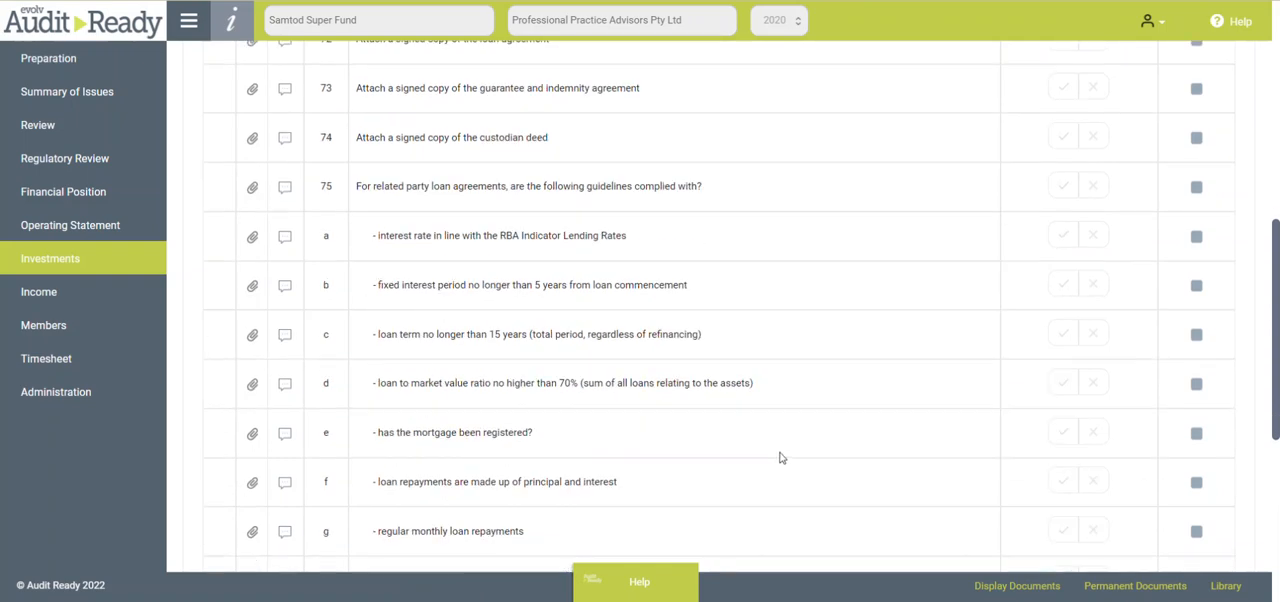
{"action": "scroll", "coordinate": [781, 457], "scroll_direction": "up", "scroll_amount": 2}
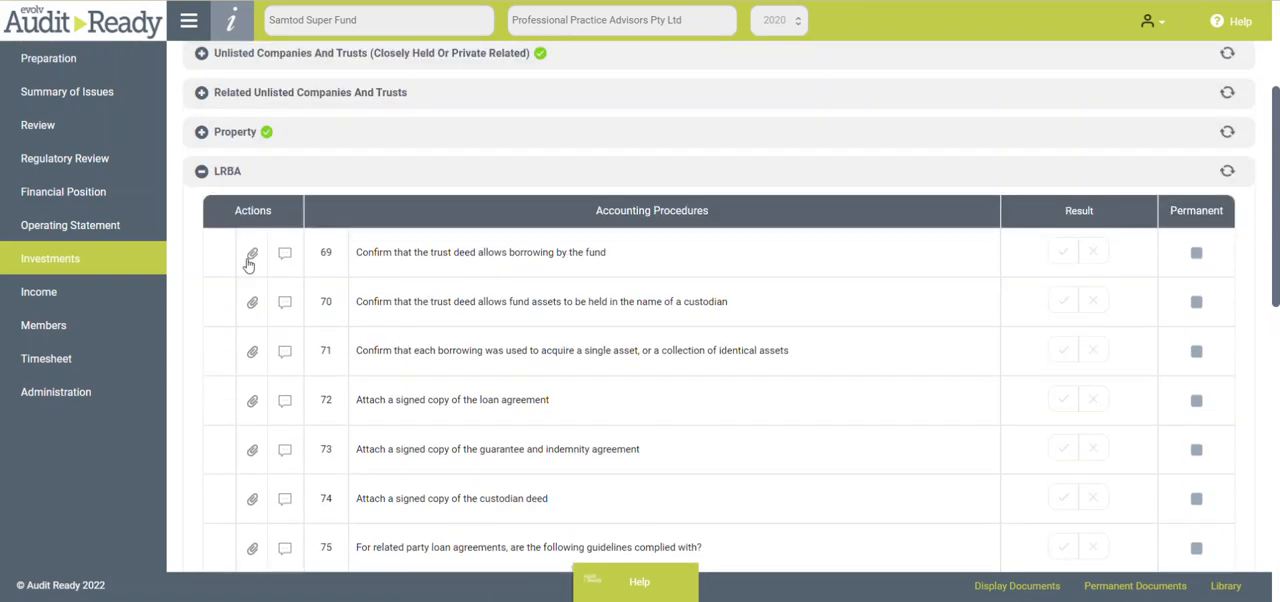
{"action": "left_click", "coordinate": [201, 173]}
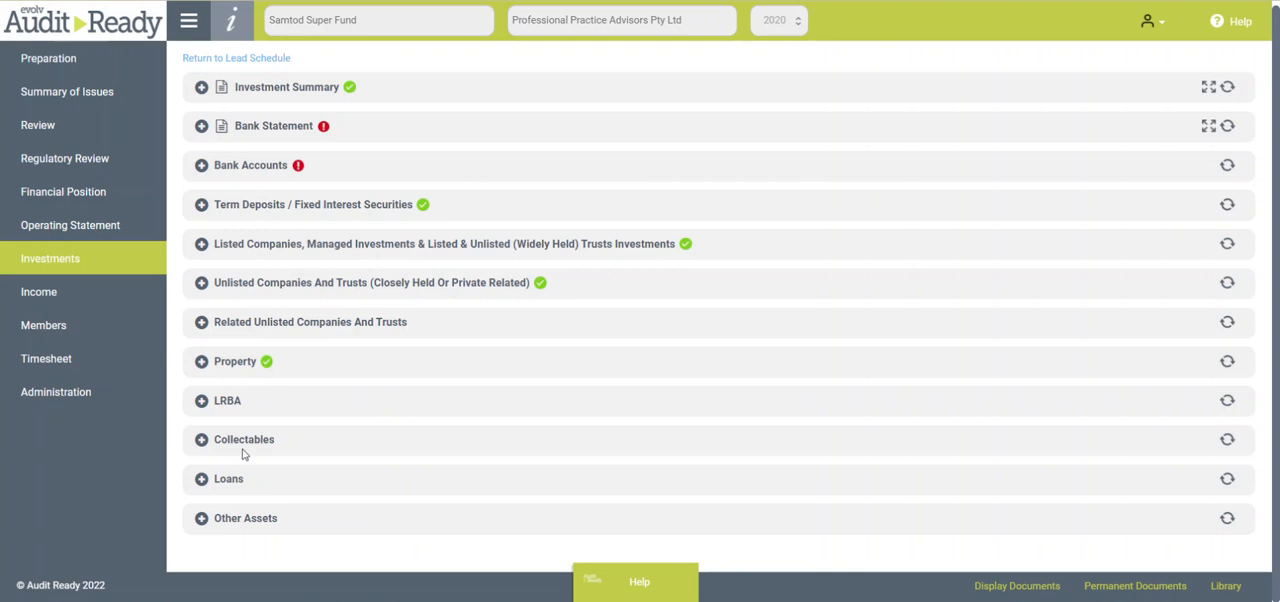
- Look over the Holdings procedures under Loans in Investments and collapse the Holdings group
{"action": "left_click", "coordinate": [202, 480]}
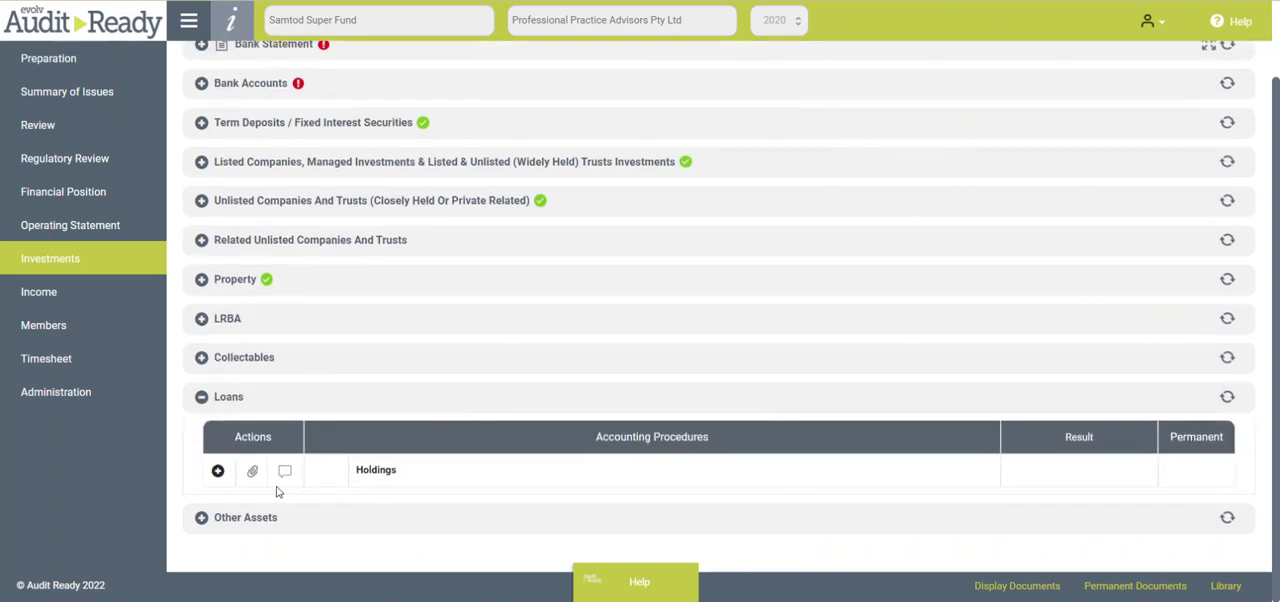
{"action": "left_click", "coordinate": [218, 472]}
{"action": "scroll", "coordinate": [540, 340], "scroll_direction": "down", "scroll_amount": 1}
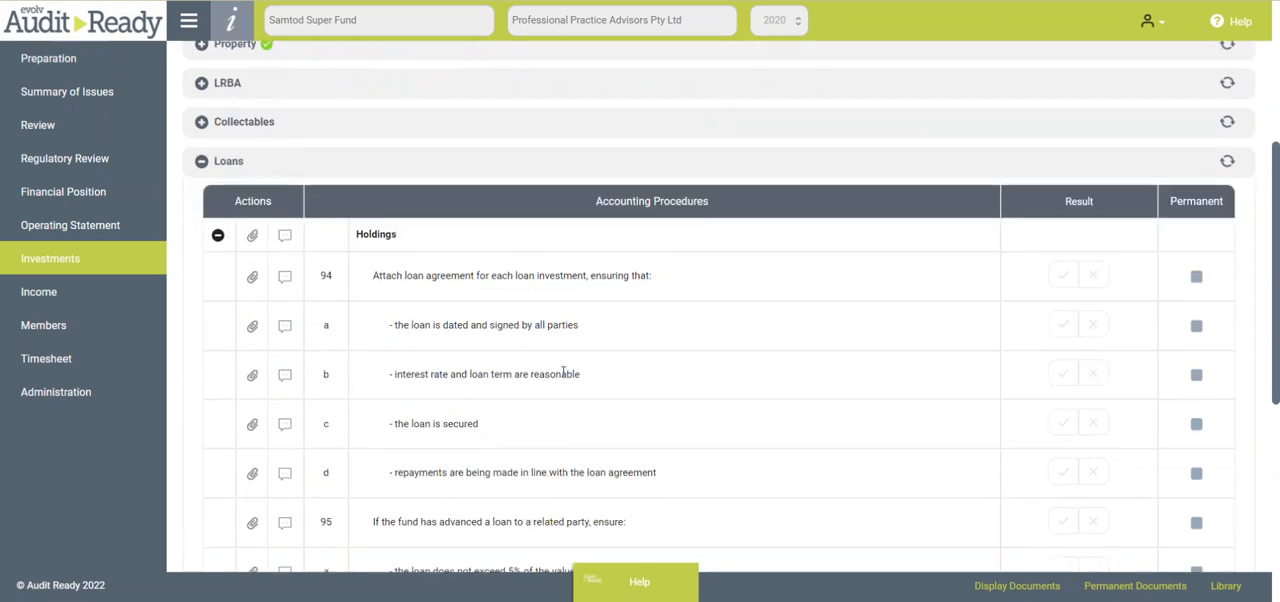
{"action": "scroll", "coordinate": [563, 372], "scroll_direction": "down", "scroll_amount": 1}
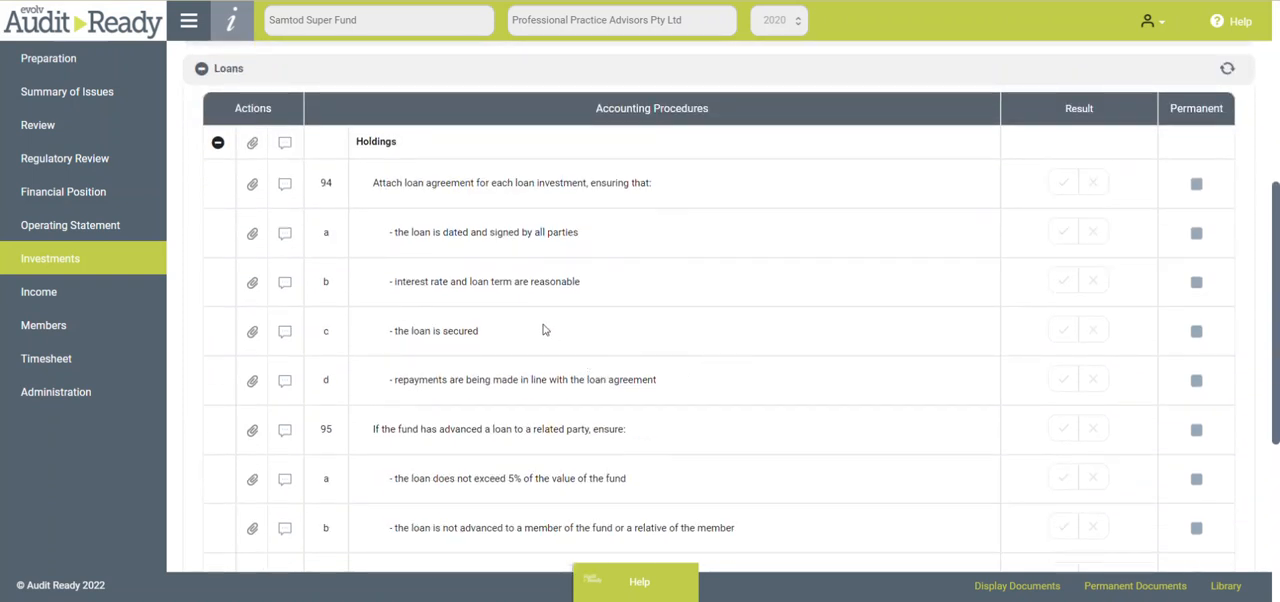
{"action": "left_click", "coordinate": [218, 142]}
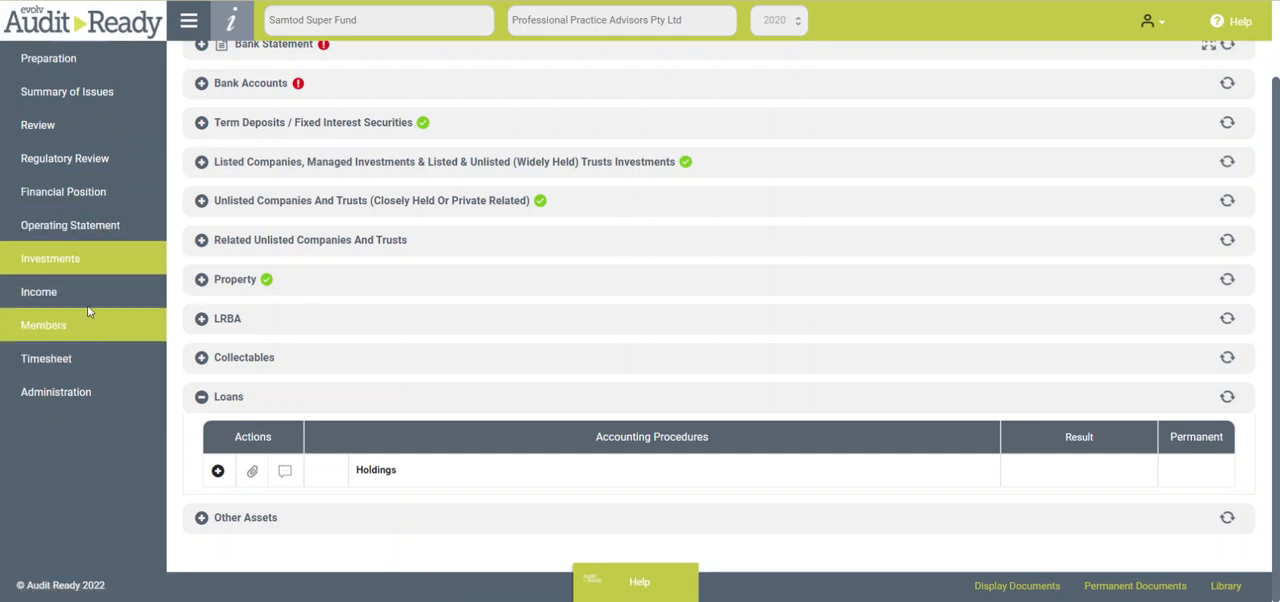
- In the Summary of Issues, set the result of the Investments procedure on end of day overdrafts to Accept as reasonable
{"action": "left_click", "coordinate": [76, 93]}
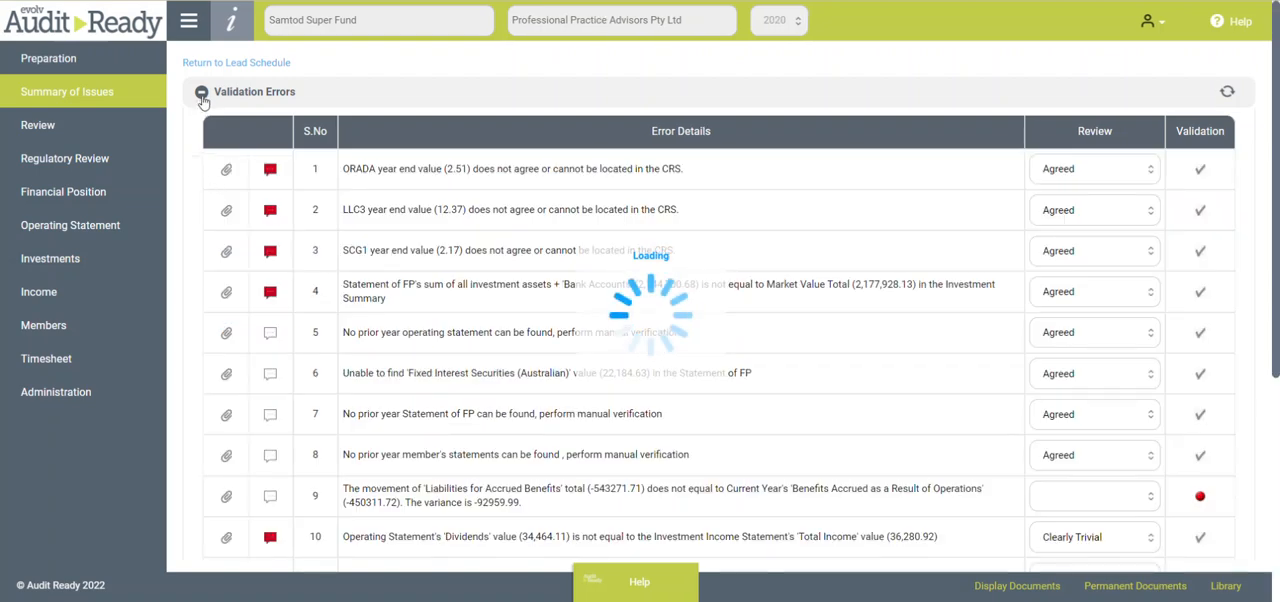
{"action": "left_click", "coordinate": [201, 92]}
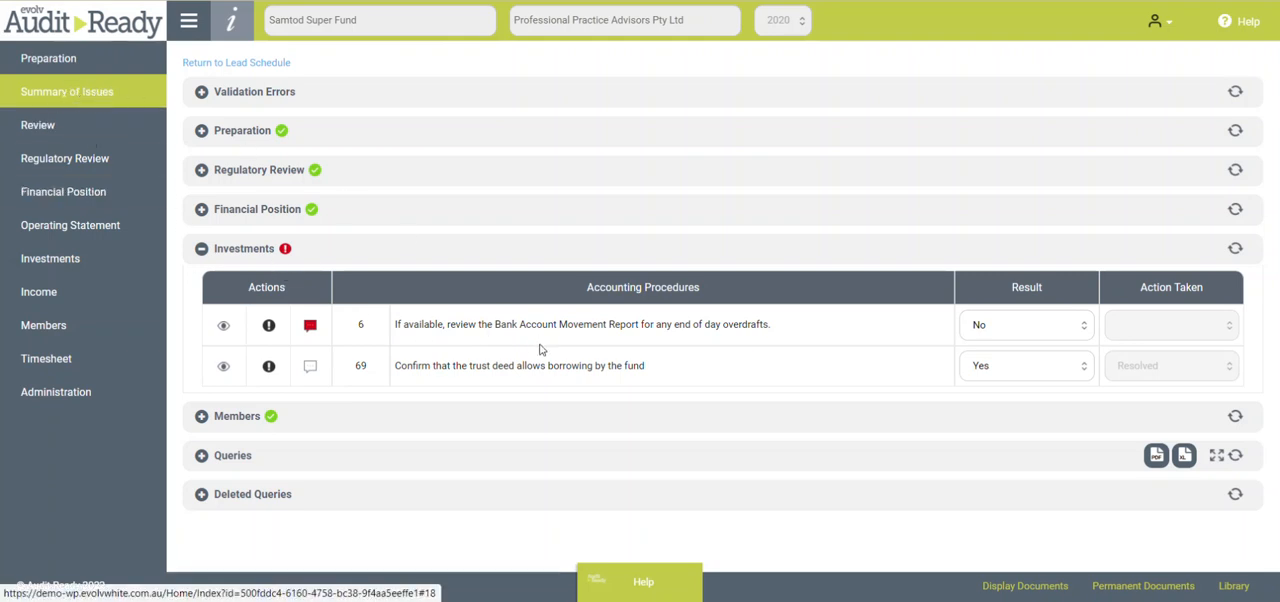
{"action": "left_click", "coordinate": [1077, 328]}
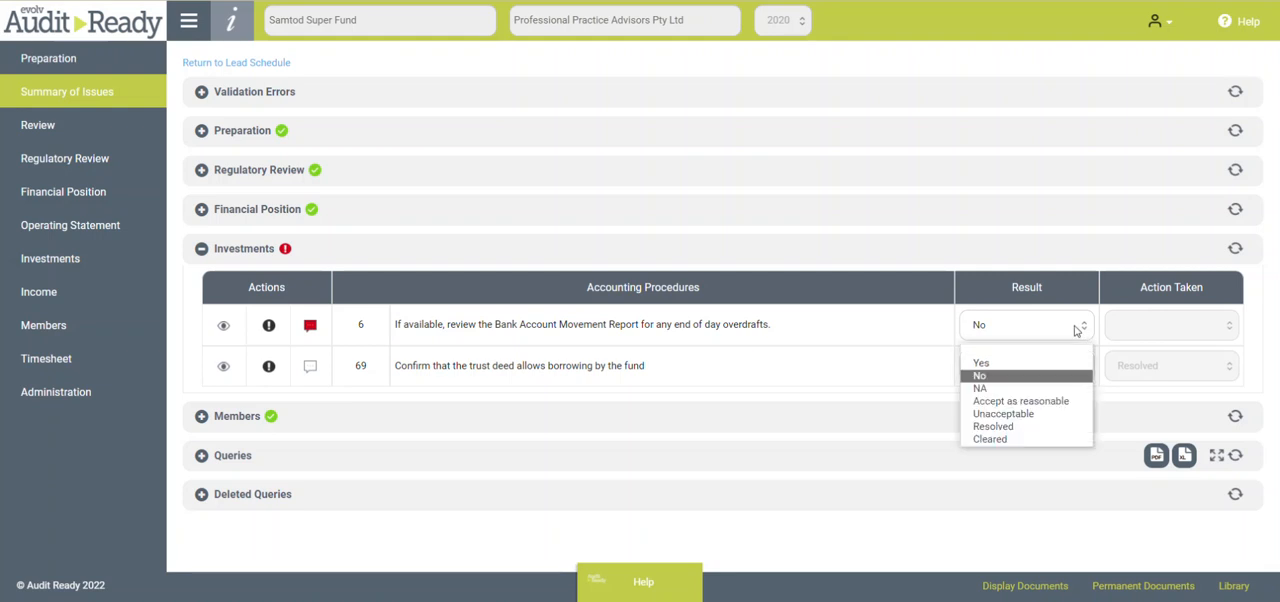
{"action": "left_click", "coordinate": [1010, 404]}
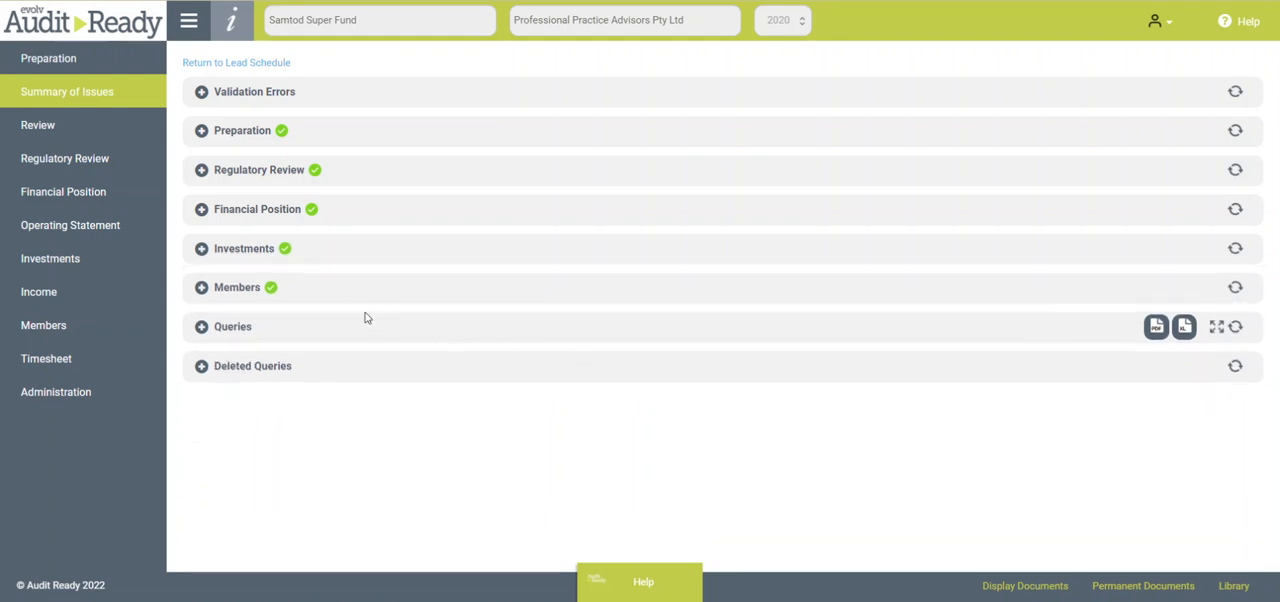
- Check the listed Investments and Regulatory Review issues in the Summary of Issues and collapse the Regulatory Review section
{"action": "left_click", "coordinate": [201, 248]}
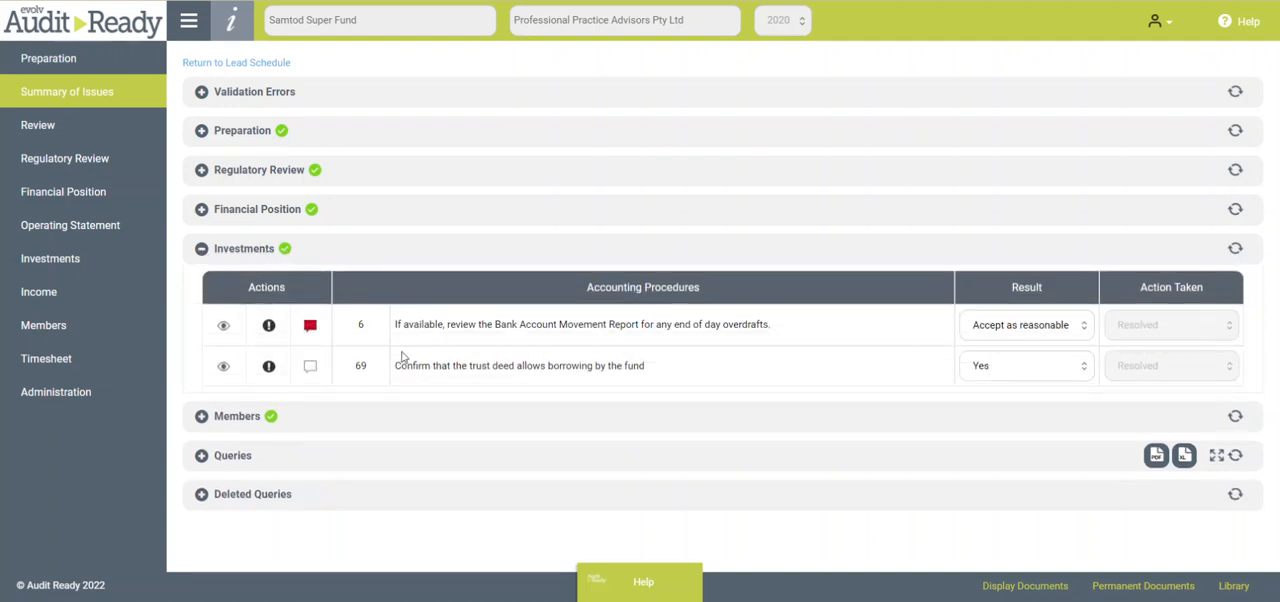
{"action": "mouse_move", "coordinate": [313, 328]}
{"action": "left_click", "coordinate": [202, 171]}
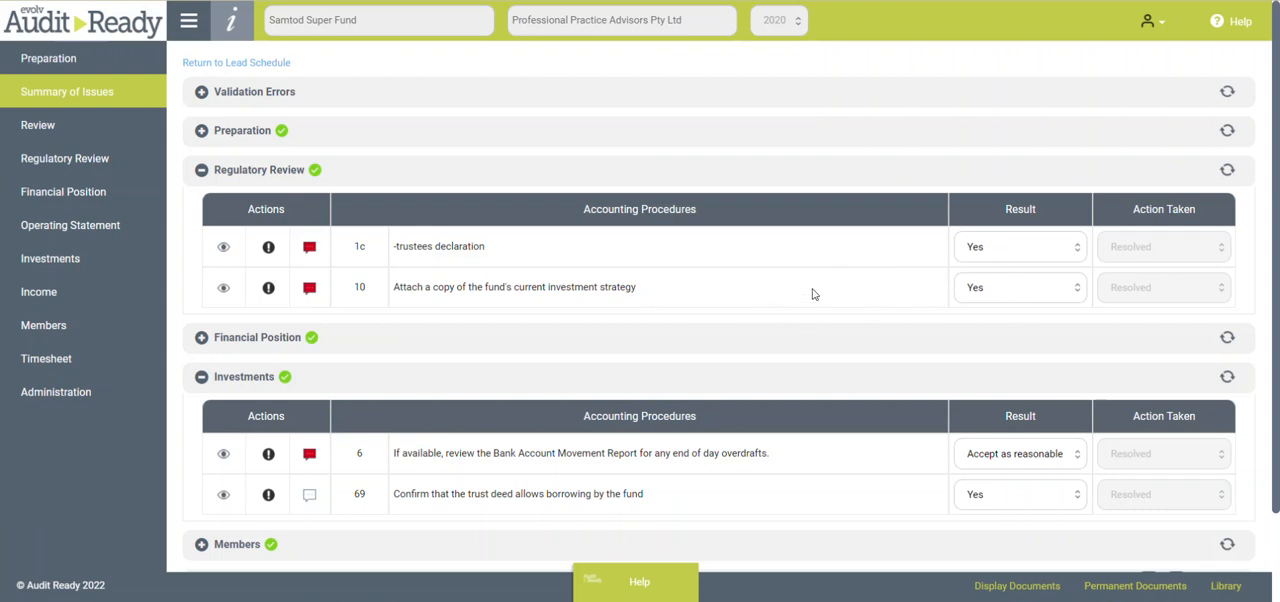
{"action": "left_click", "coordinate": [202, 172]}
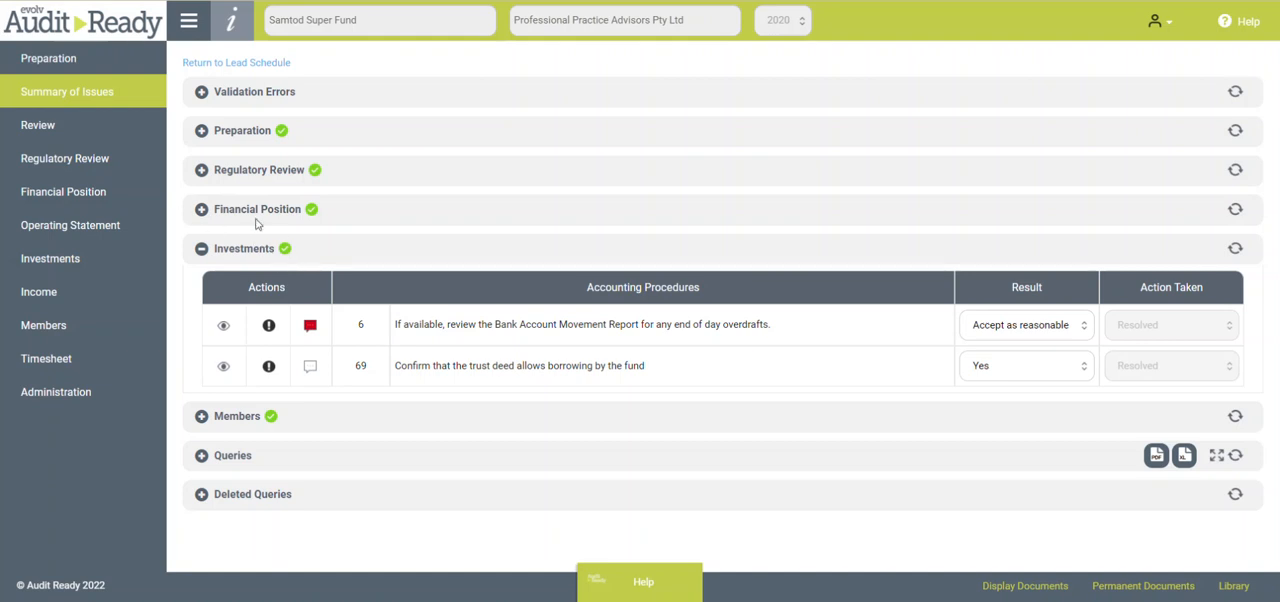
{"action": "left_click_drag", "start_coordinate": [50, 128], "coordinate": [88, 100]}
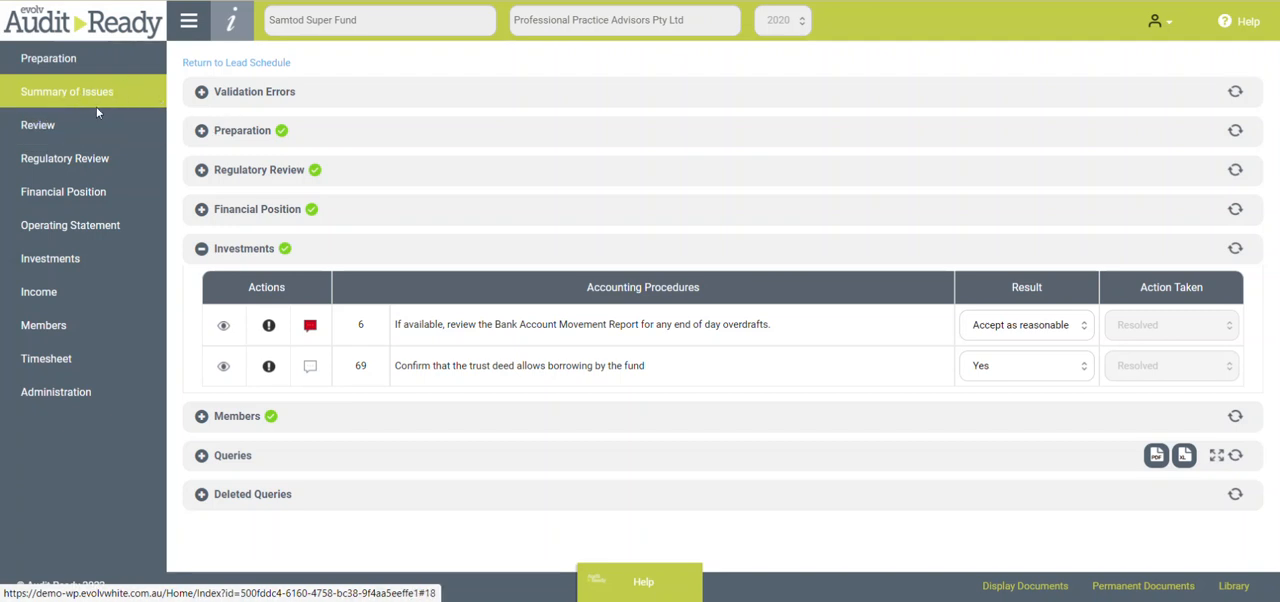
- Look through the Manager Review and Partner Review points in Review and open the procedure linked to the first manager point
{"action": "left_click", "coordinate": [76, 131]}
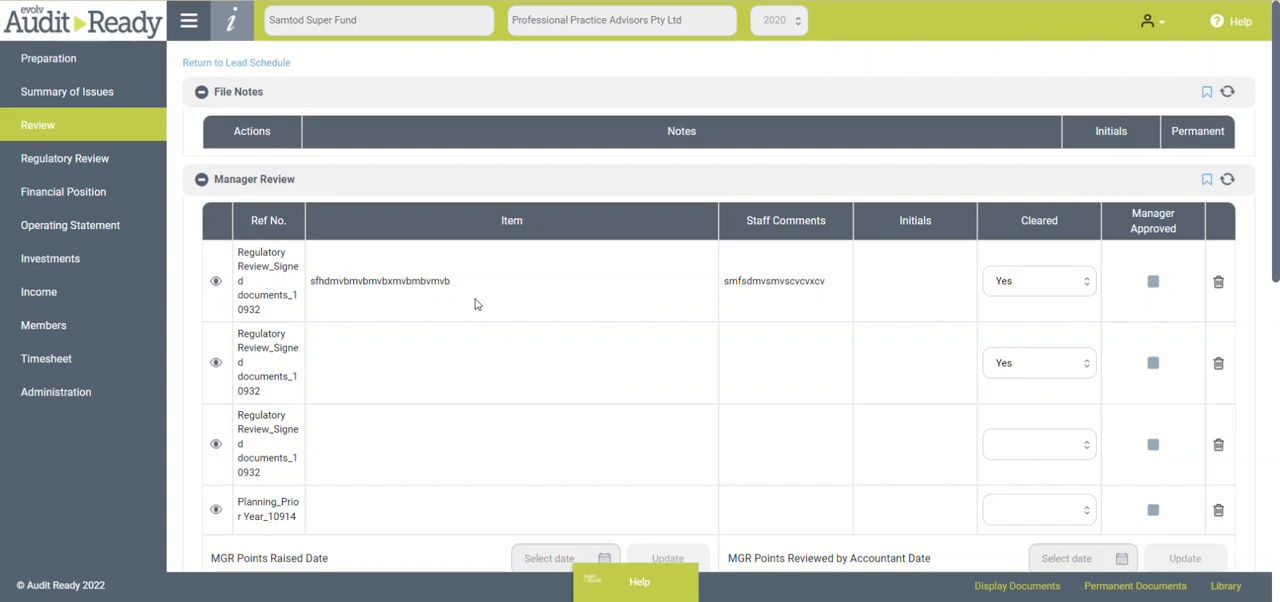
{"action": "scroll", "coordinate": [553, 323], "scroll_direction": "down", "scroll_amount": 1}
{"action": "scroll", "coordinate": [553, 323], "scroll_direction": "down", "scroll_amount": 5}
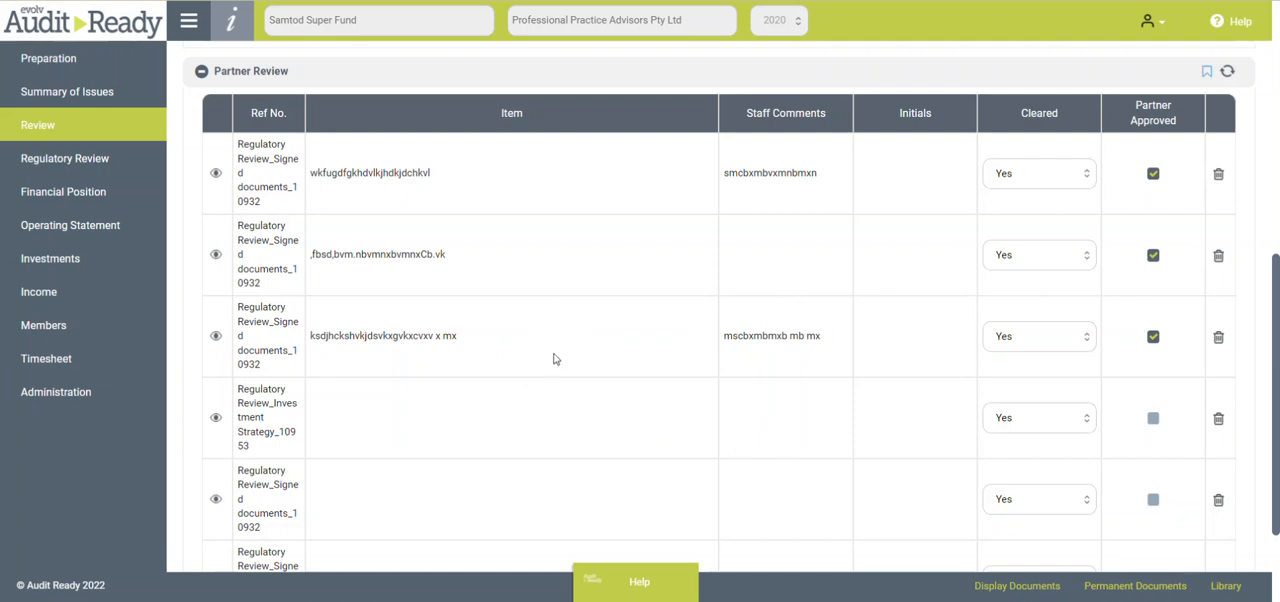
{"action": "scroll", "coordinate": [560, 355], "scroll_direction": "up", "scroll_amount": 5}
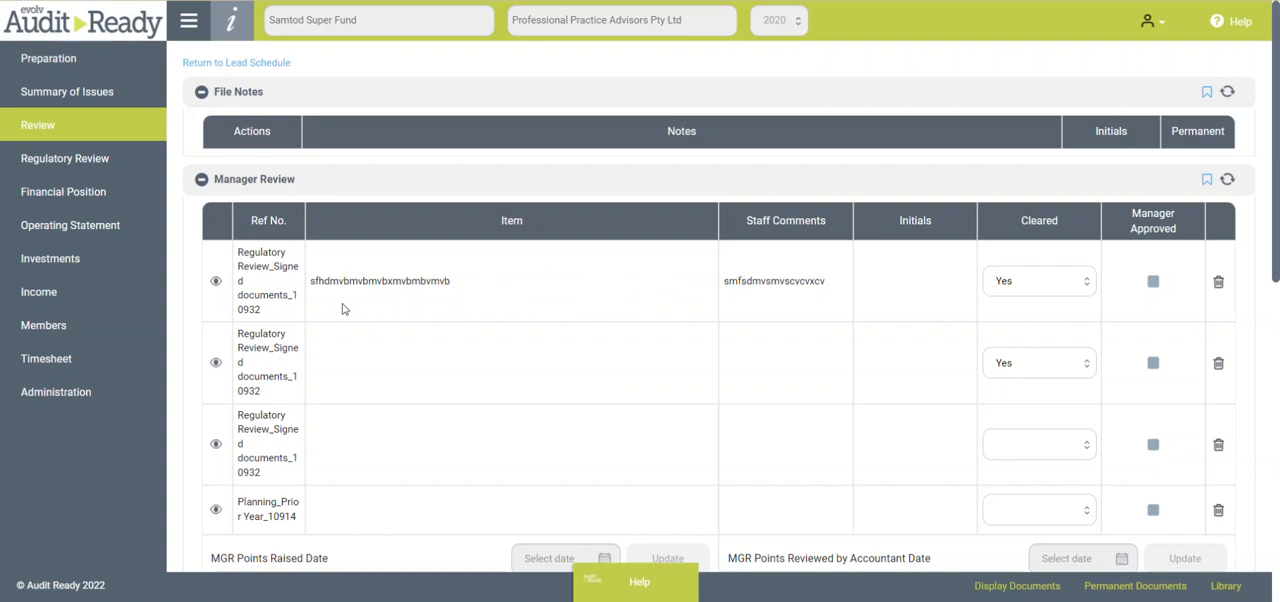
{"action": "left_click", "coordinate": [215, 288]}
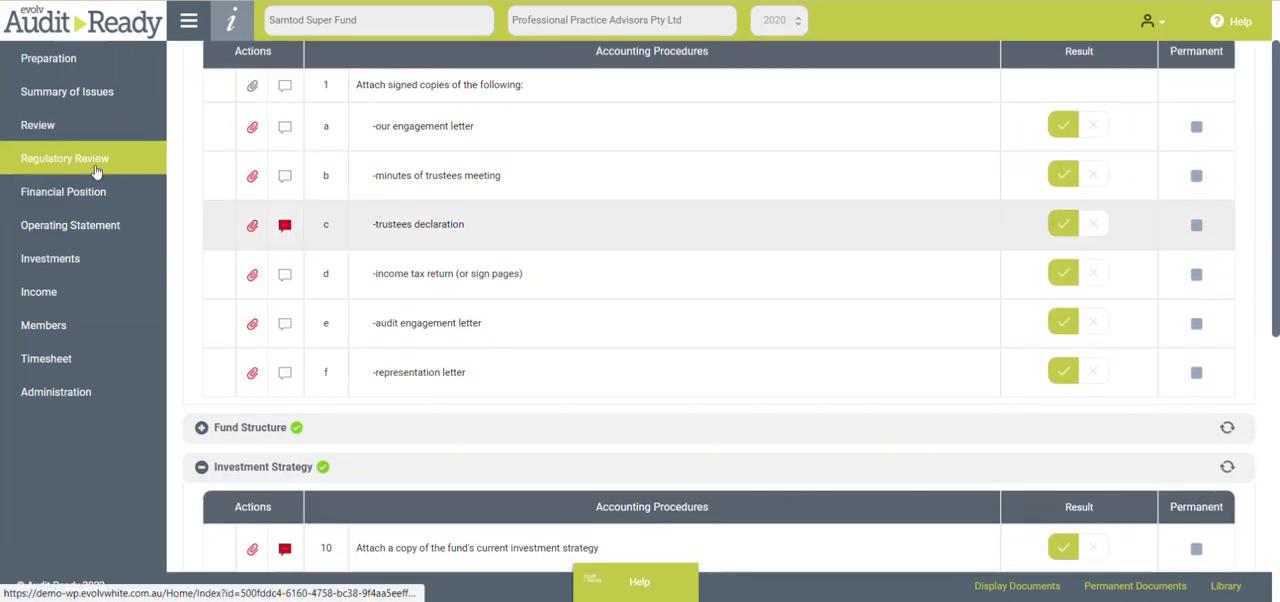
{"action": "mouse_move", "coordinate": [283, 236]}
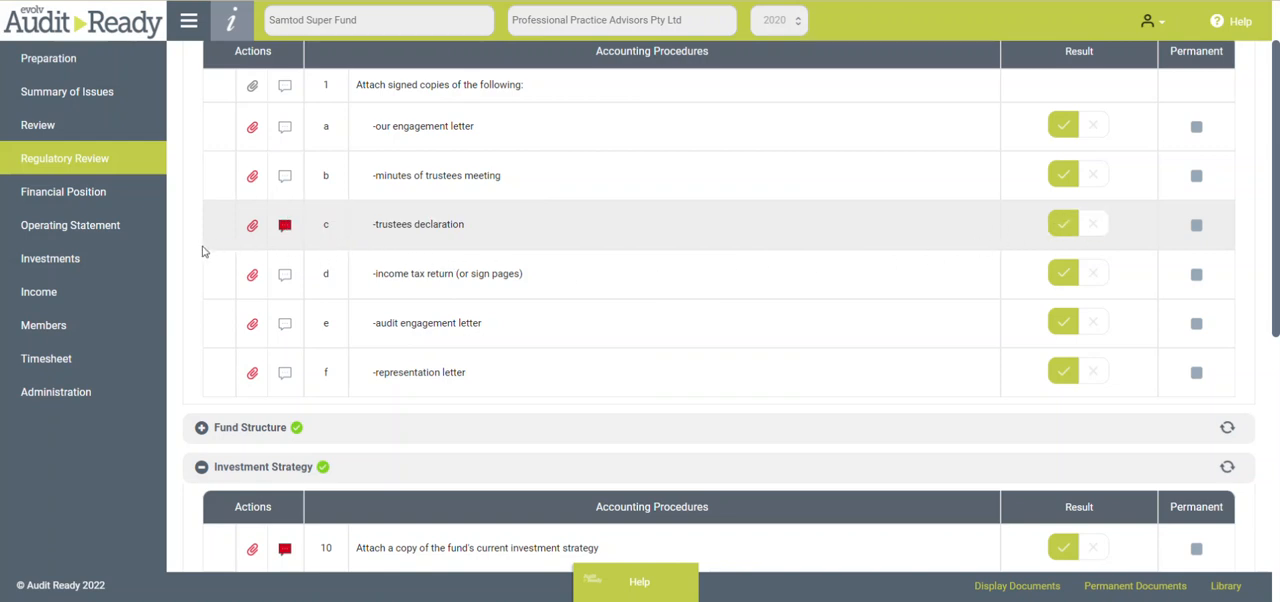
- Examine the Validation Errors and their comments in the Summary of Issues, leaving the Investments and Validation Errors sections collapsed
{"action": "left_click", "coordinate": [64, 91]}
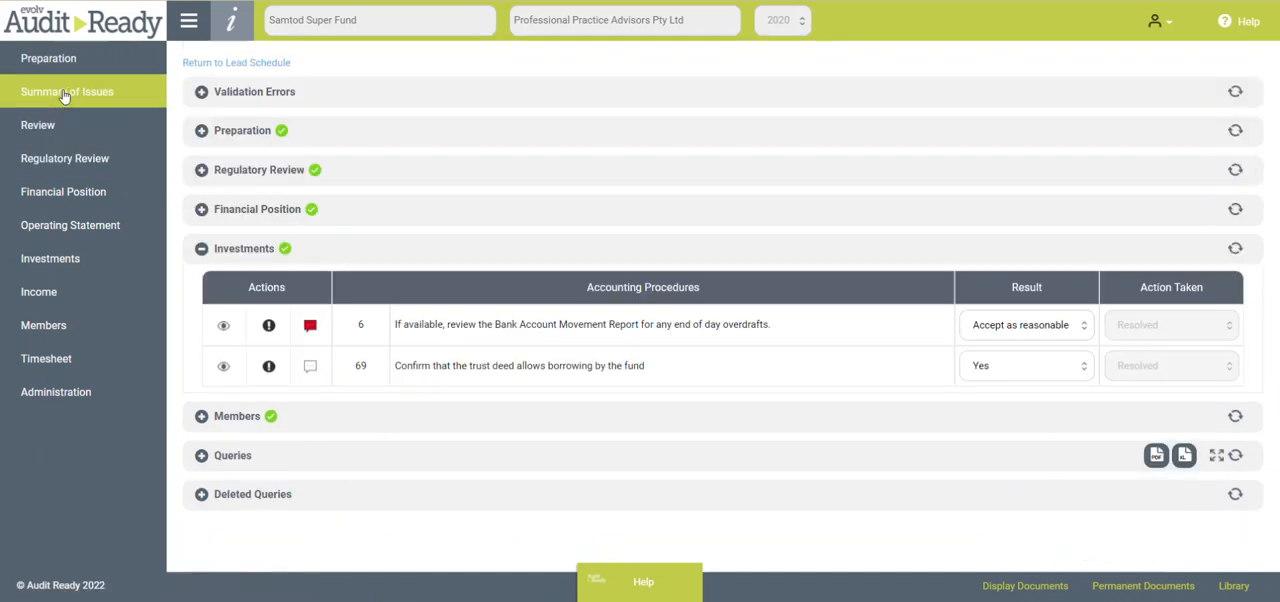
{"action": "left_click", "coordinate": [201, 250]}
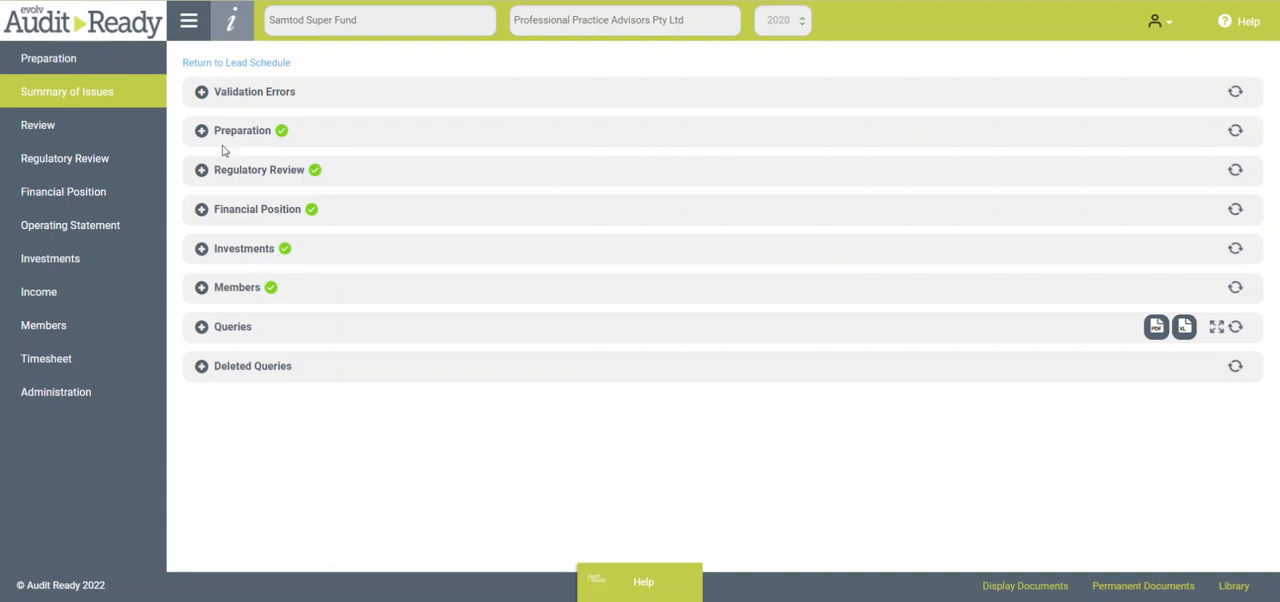
{"action": "left_click", "coordinate": [201, 92]}
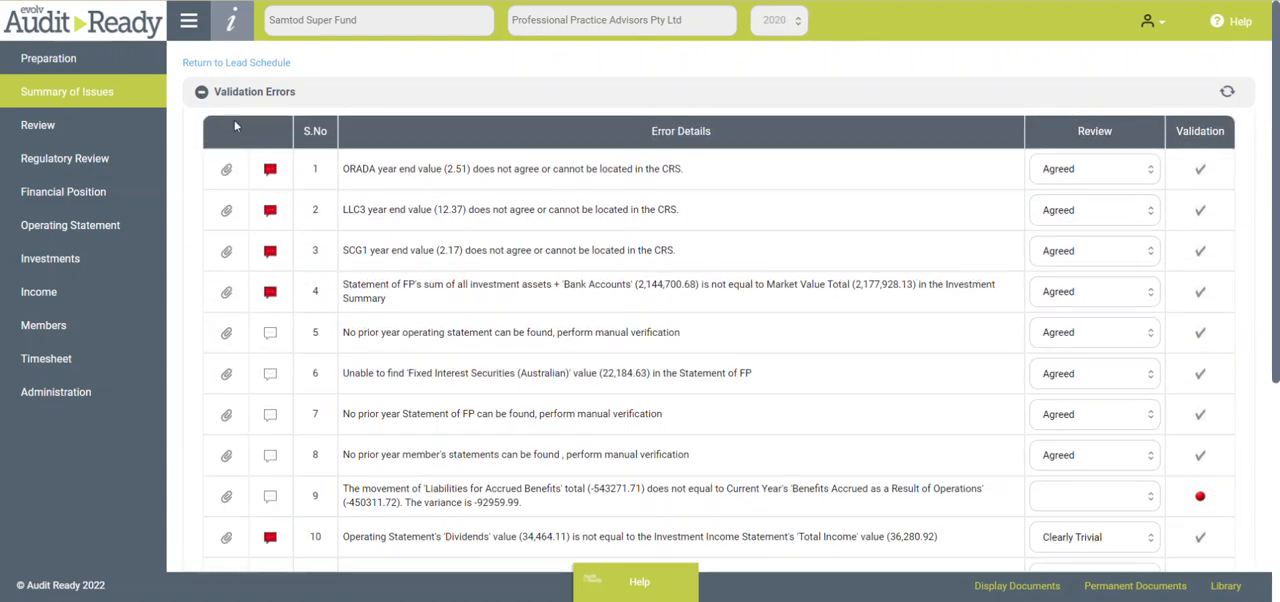
{"action": "scroll", "coordinate": [508, 188], "scroll_direction": "down", "scroll_amount": 3}
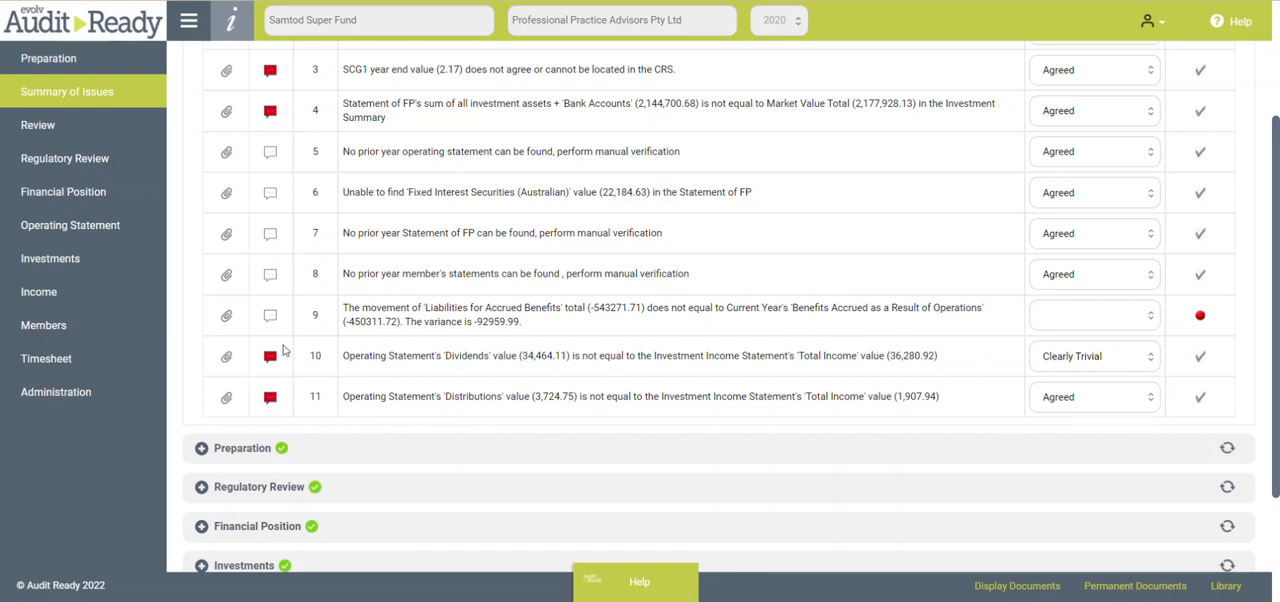
{"action": "mouse_move", "coordinate": [271, 359]}
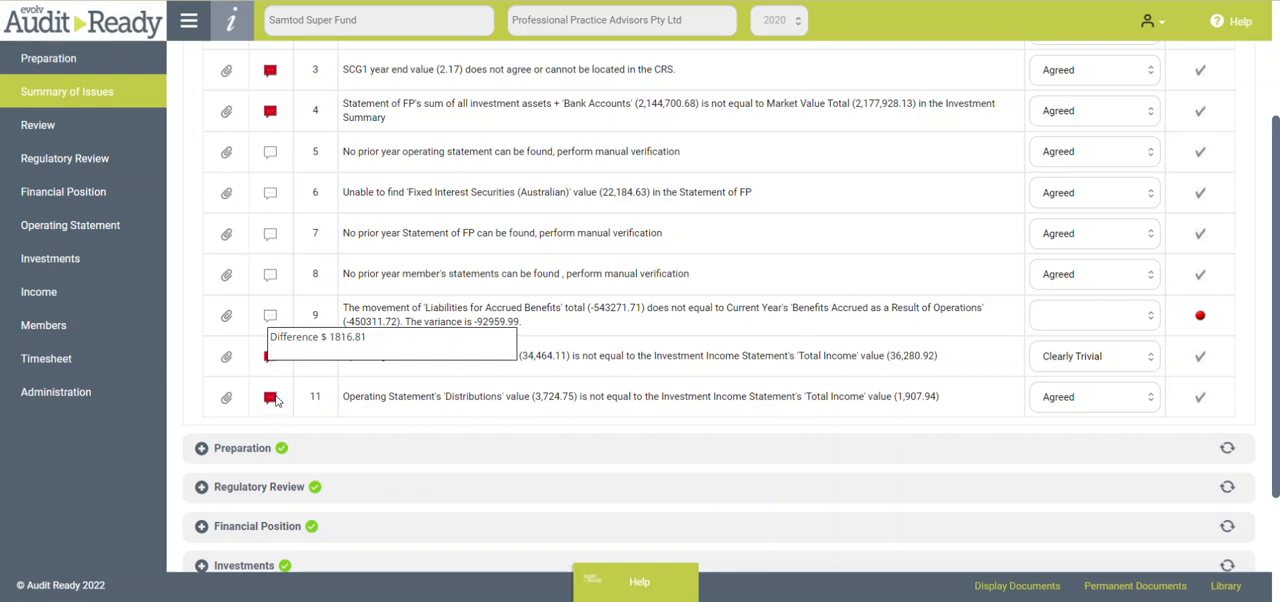
{"action": "mouse_move", "coordinate": [273, 120]}
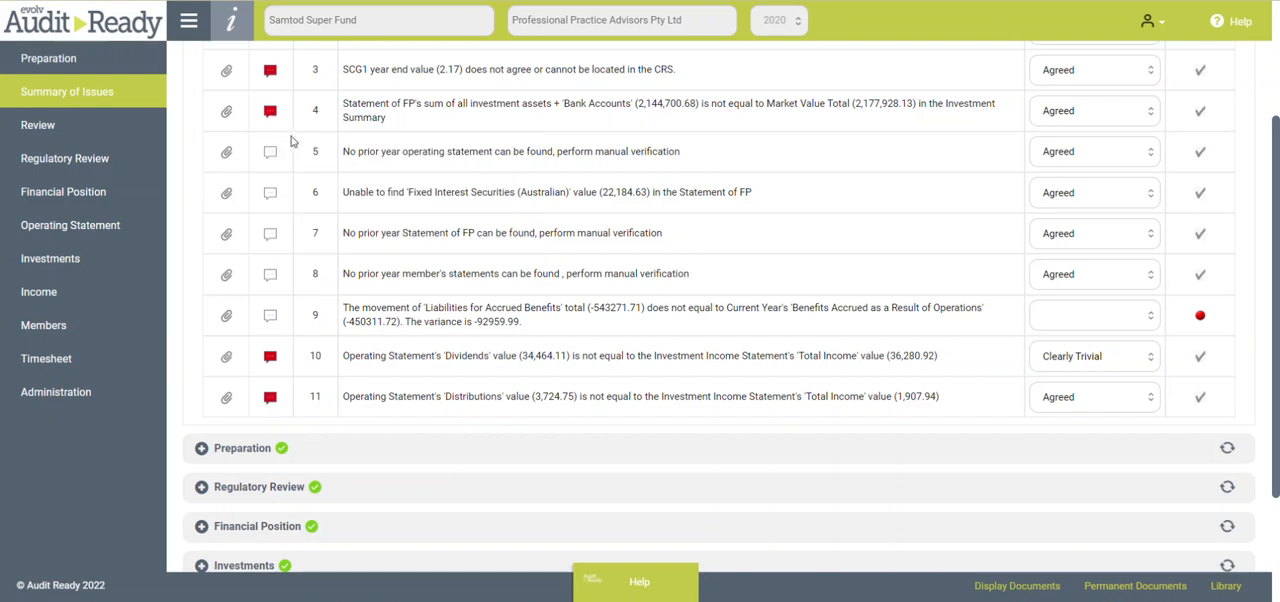
{"action": "scroll", "coordinate": [291, 141], "scroll_direction": "up", "scroll_amount": 2}
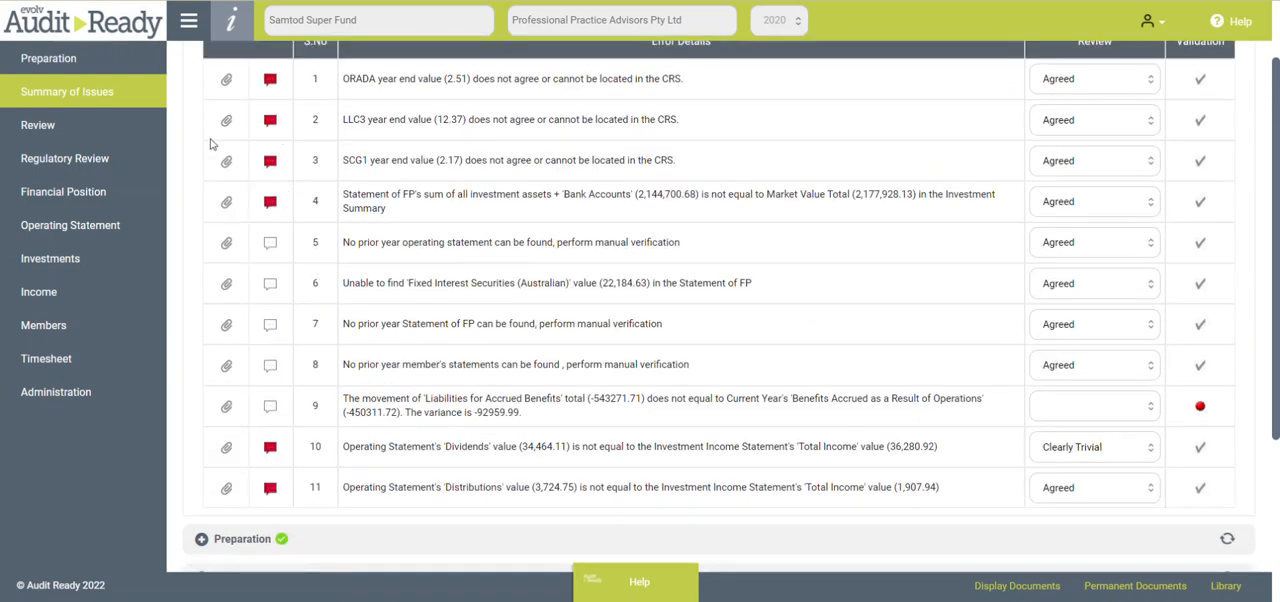
{"action": "scroll", "coordinate": [219, 148], "scroll_direction": "up", "scroll_amount": 2}
{"action": "left_click", "coordinate": [201, 92]}
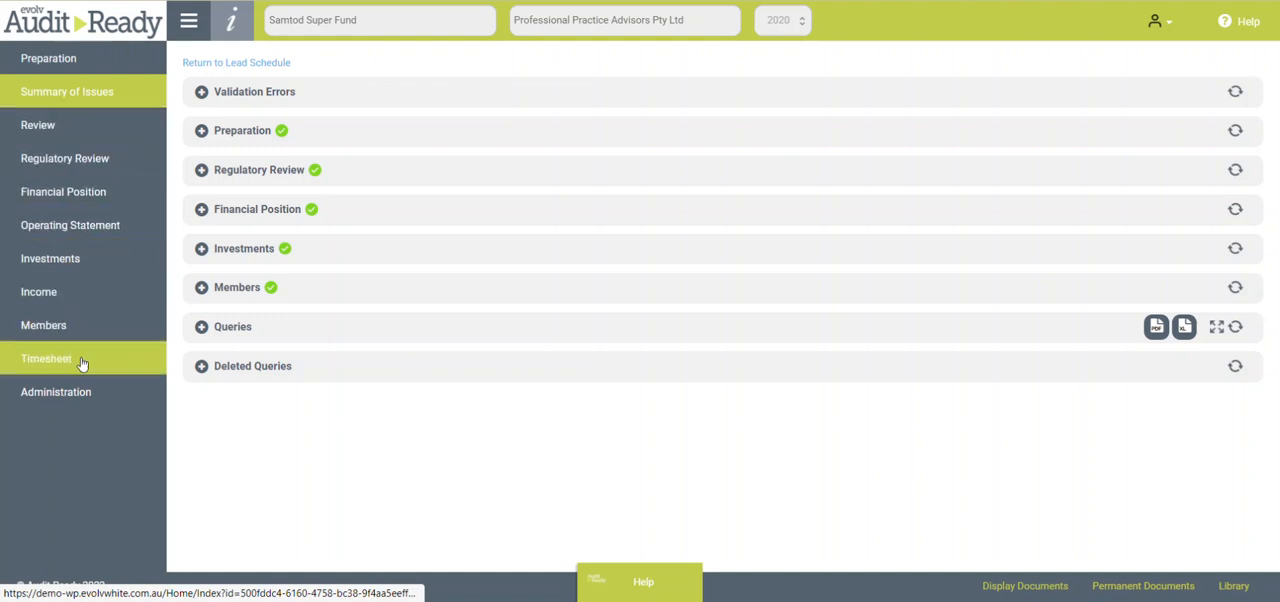
- Clear the Y answer to the amended financials question under Amended Financials in Administration
{"action": "left_click", "coordinate": [80, 398]}
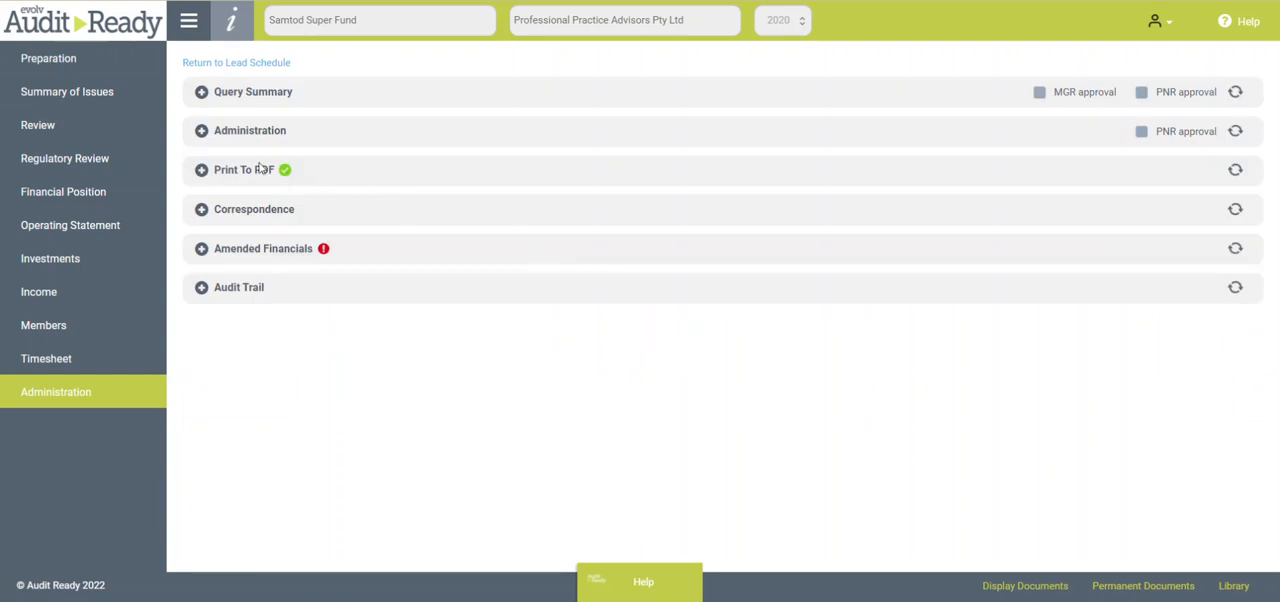
{"action": "left_click", "coordinate": [201, 249]}
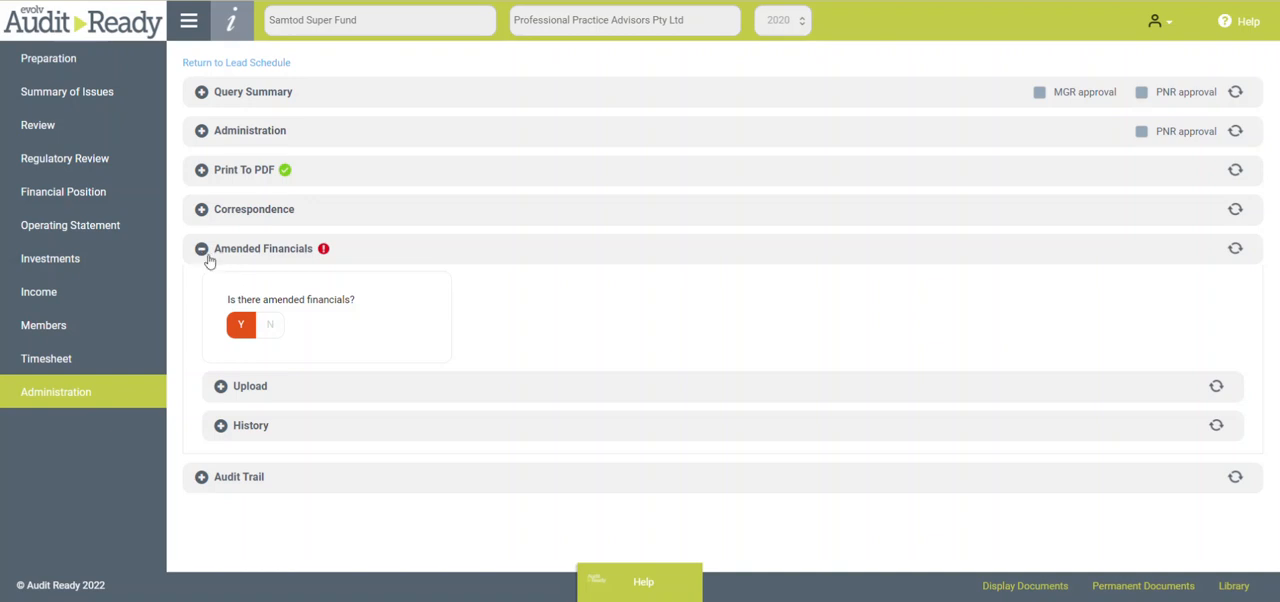
{"action": "left_click", "coordinate": [245, 327]}
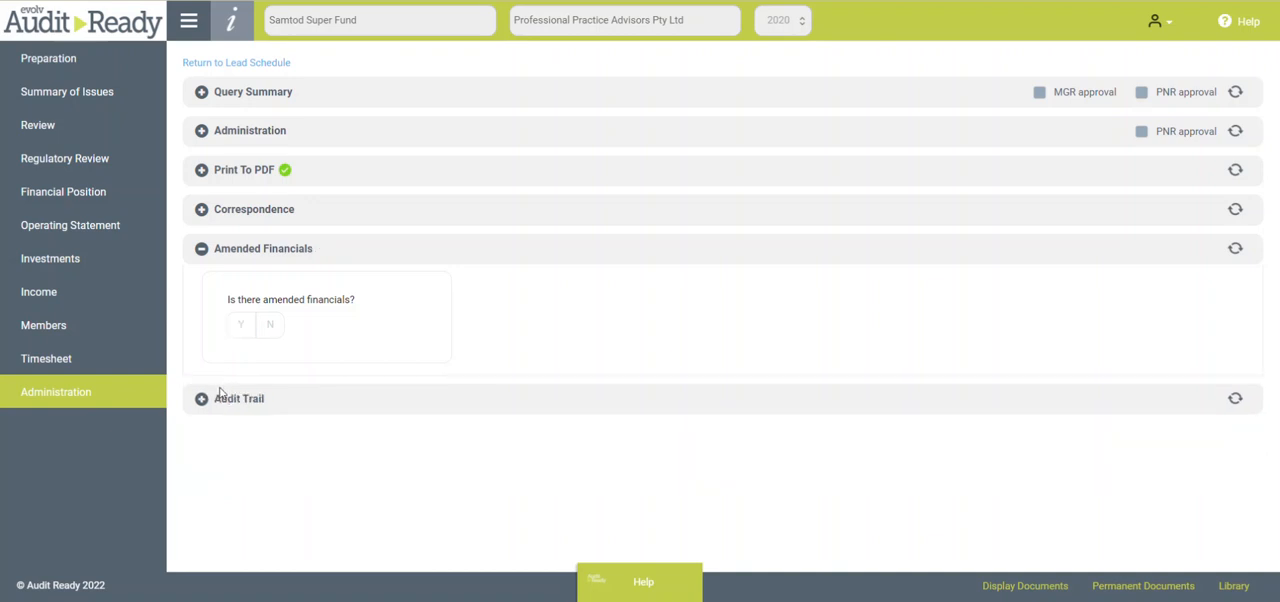
- Answer Y to the amended financials question and look at the upload options for amended reports
{"action": "left_click", "coordinate": [242, 326]}
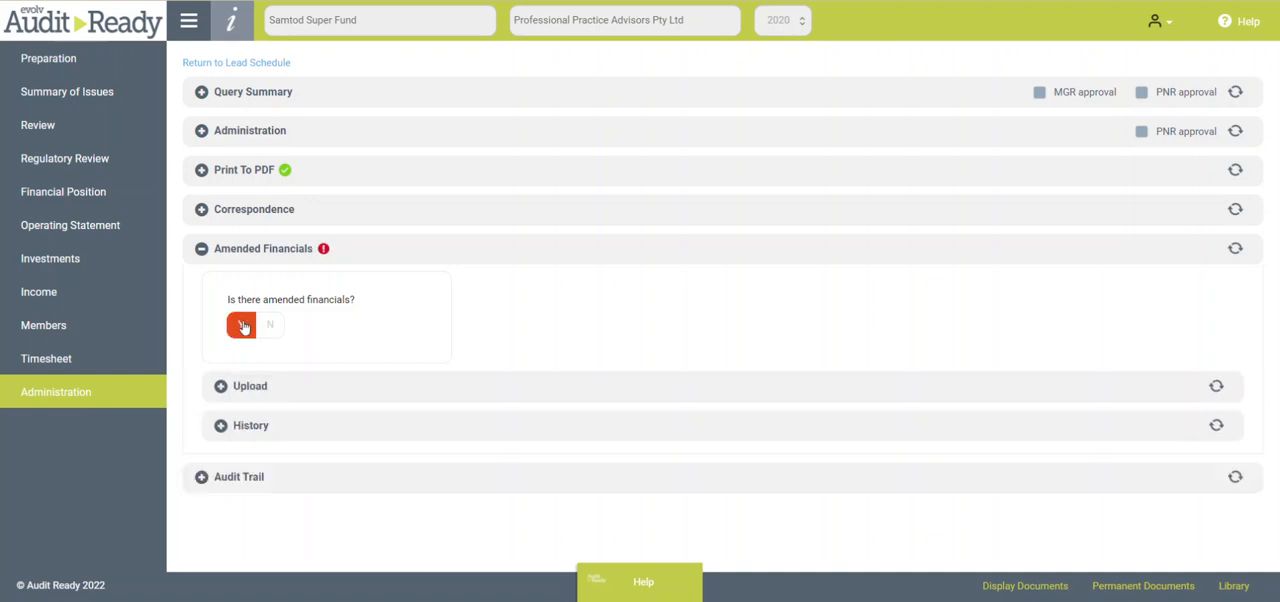
{"action": "left_click", "coordinate": [221, 386]}
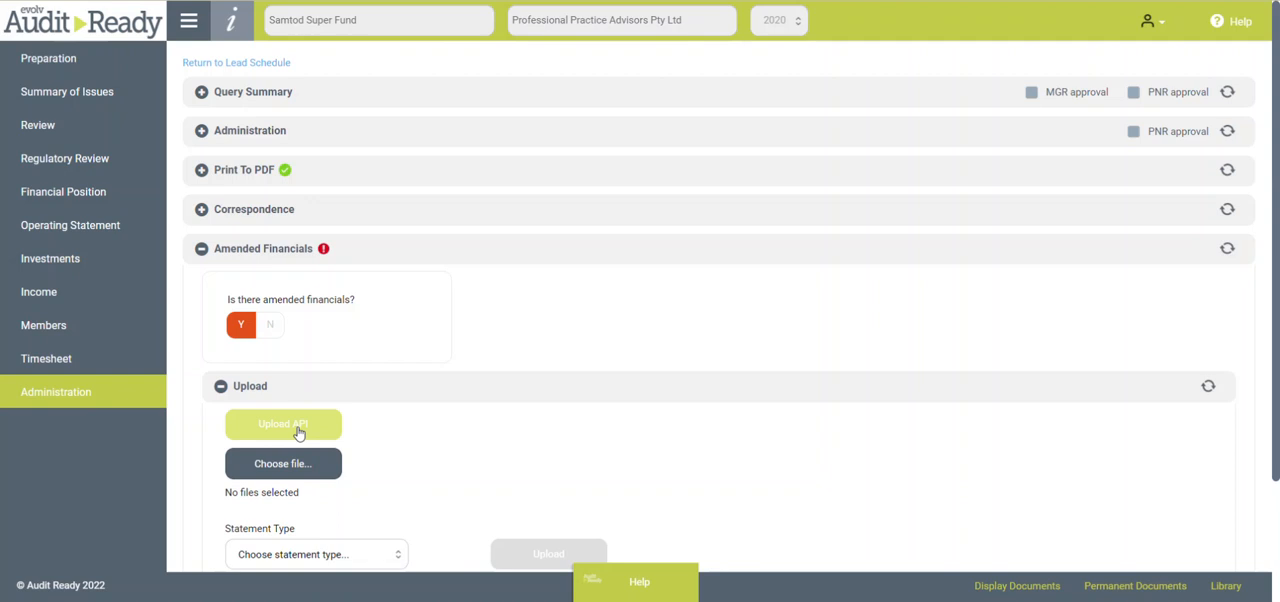
{"action": "left_click", "coordinate": [201, 249]}
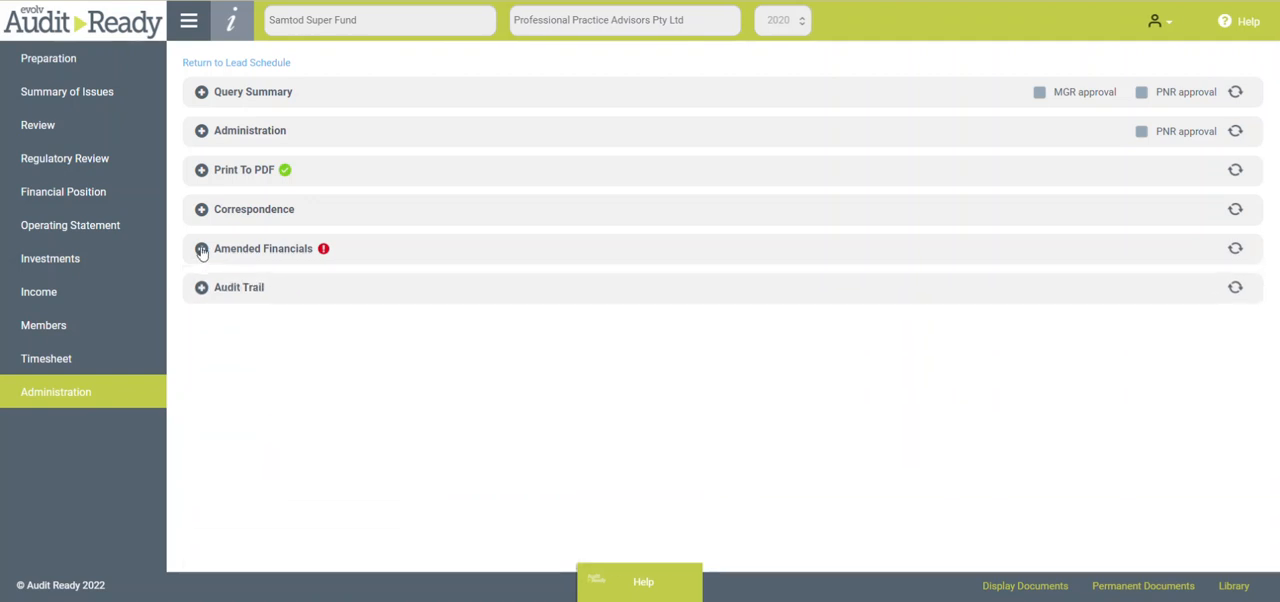
{"action": "left_click", "coordinate": [201, 249]}
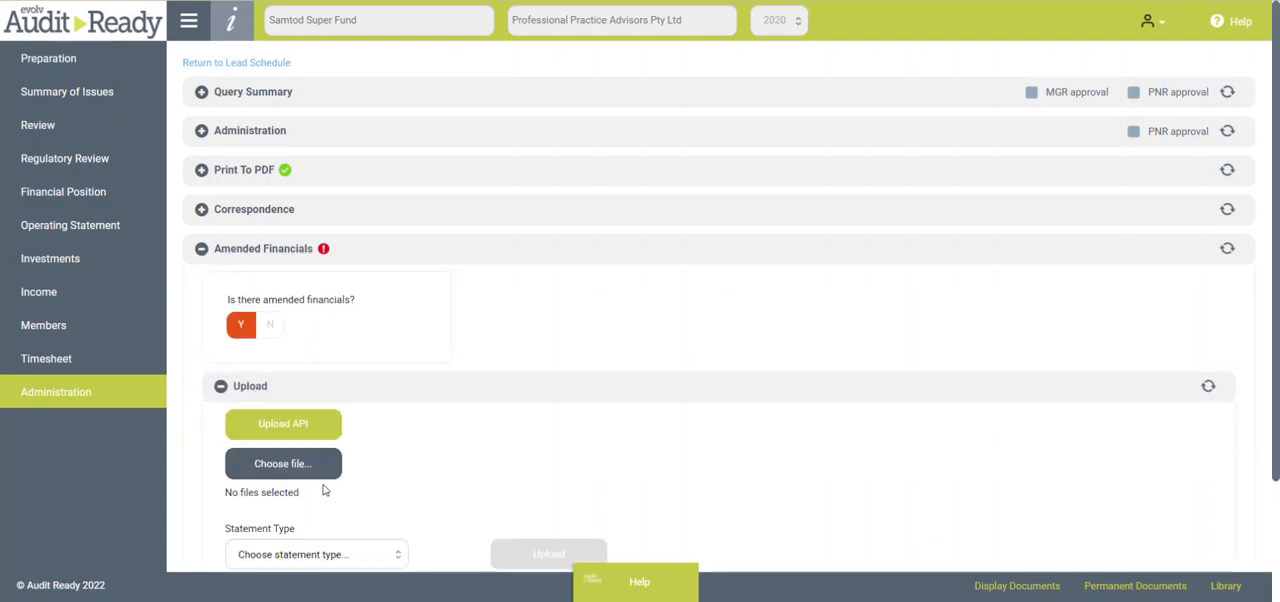
- Check the report upload history under Amended Financials and collapse the open sections
{"action": "scroll", "coordinate": [325, 486], "scroll_direction": "down", "scroll_amount": 2}
{"action": "left_click", "coordinate": [221, 529]}
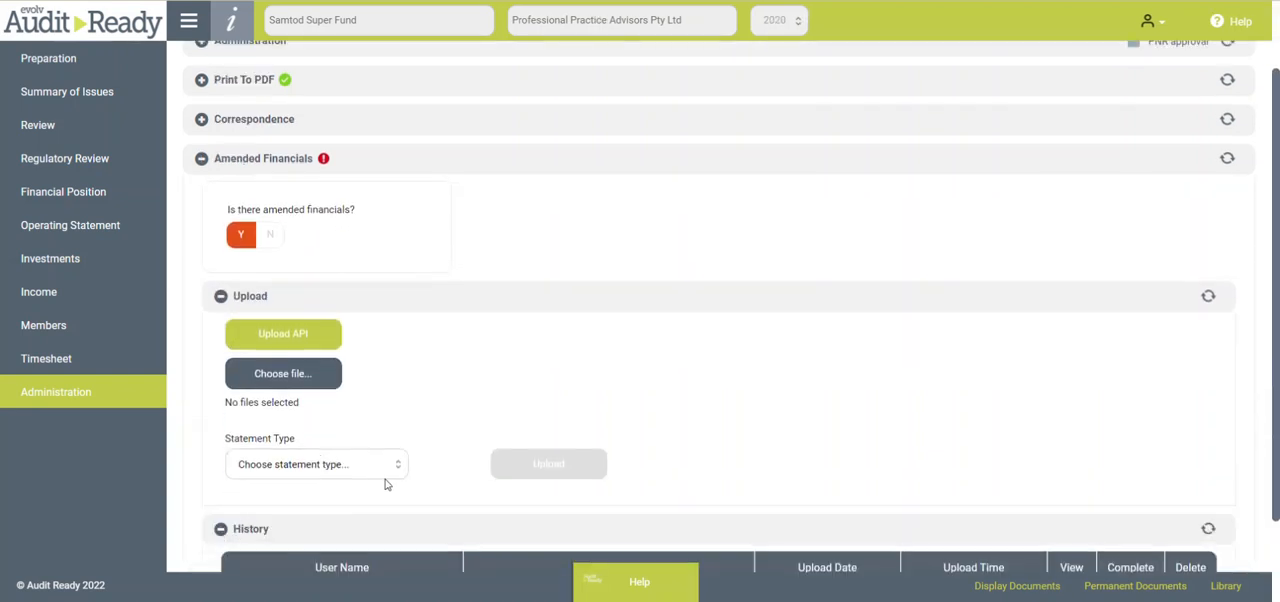
{"action": "scroll", "coordinate": [470, 488], "scroll_direction": "down", "scroll_amount": 2}
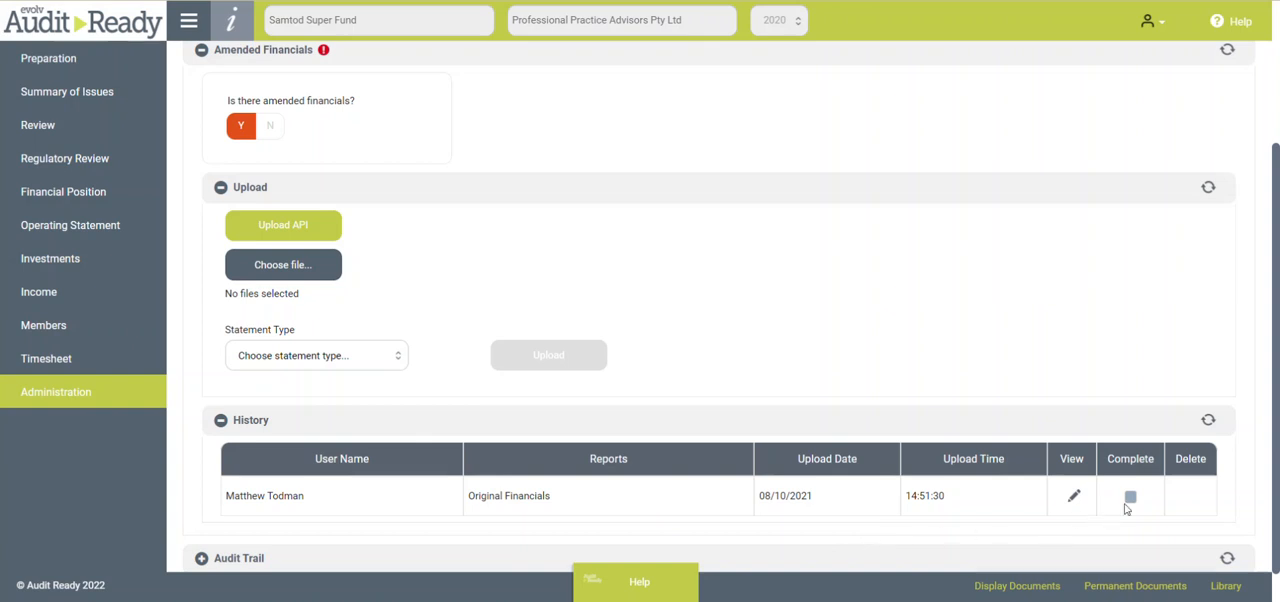
{"action": "left_click", "coordinate": [221, 420]}
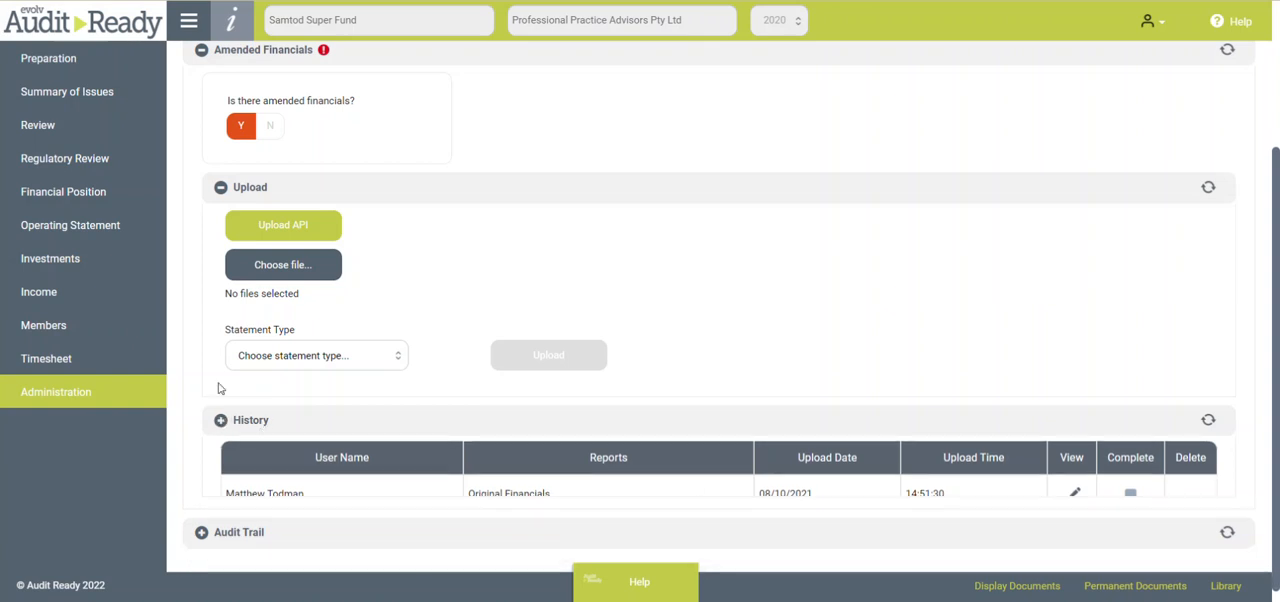
{"action": "left_click", "coordinate": [221, 236]}
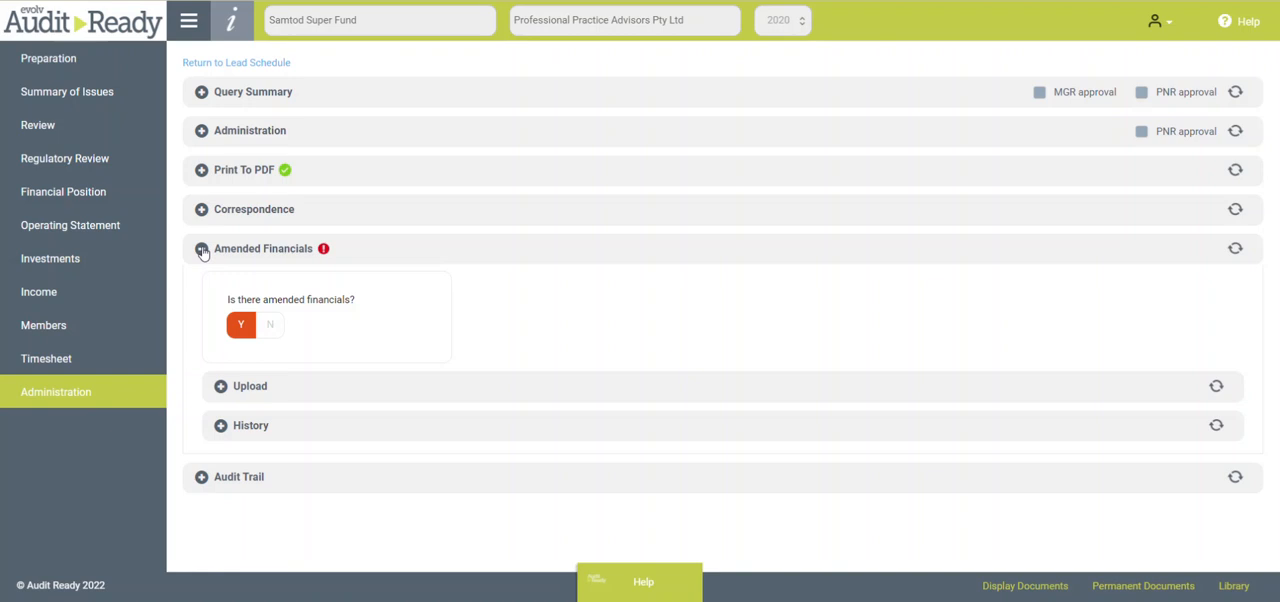
{"action": "left_click", "coordinate": [202, 249]}
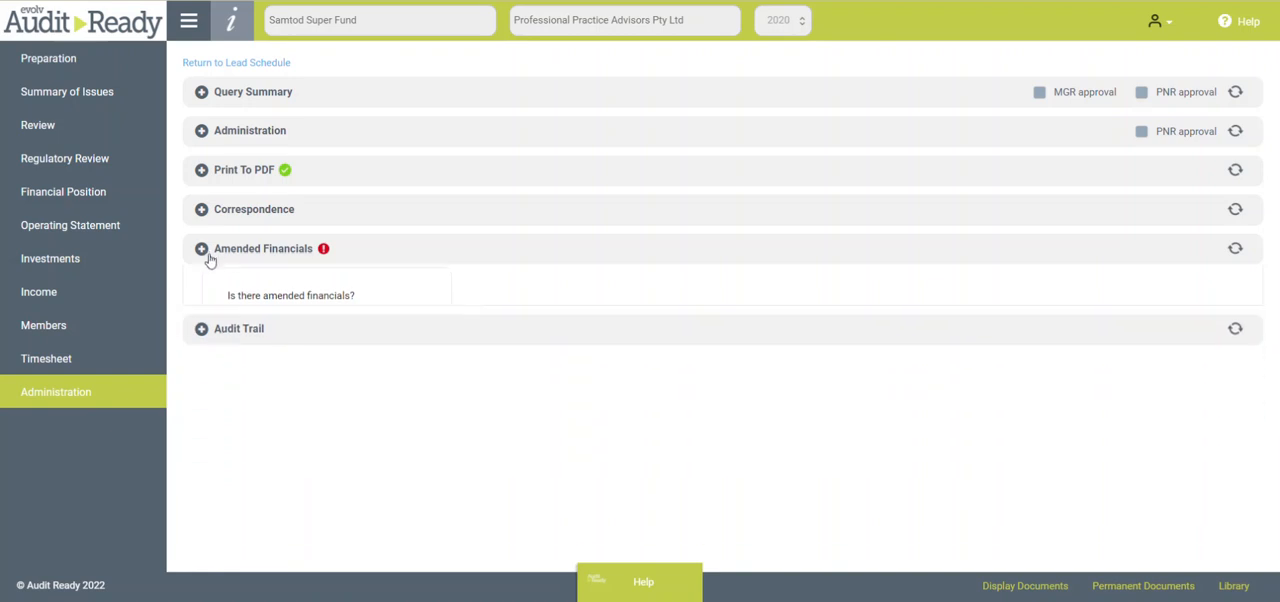
- Create a PDF output of the Internal Use workpapers with permanent documents included
{"action": "left_click", "coordinate": [202, 172]}
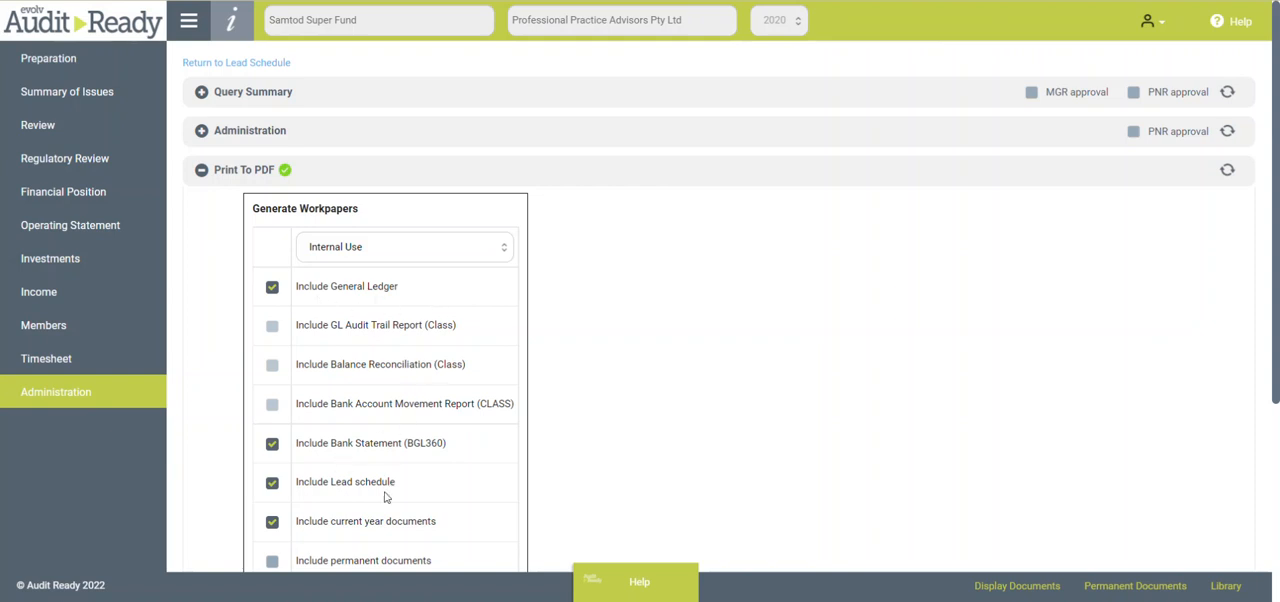
{"action": "scroll", "coordinate": [437, 514], "scroll_direction": "down", "scroll_amount": 1}
{"action": "left_click", "coordinate": [272, 471]}
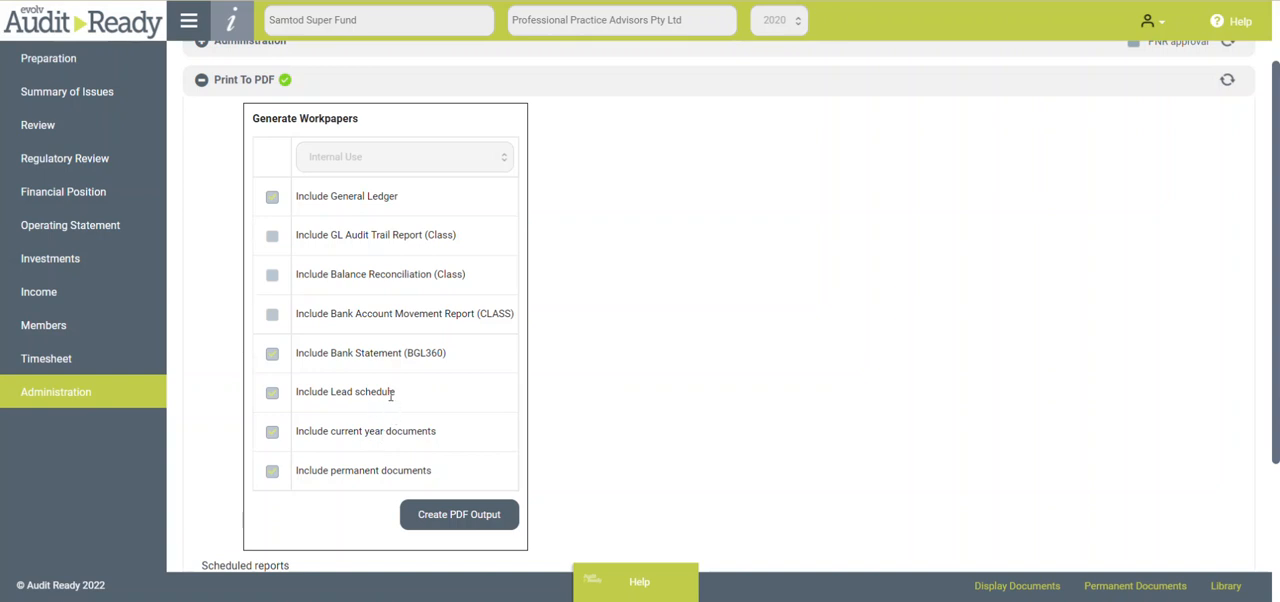
{"action": "left_click", "coordinate": [440, 512]}
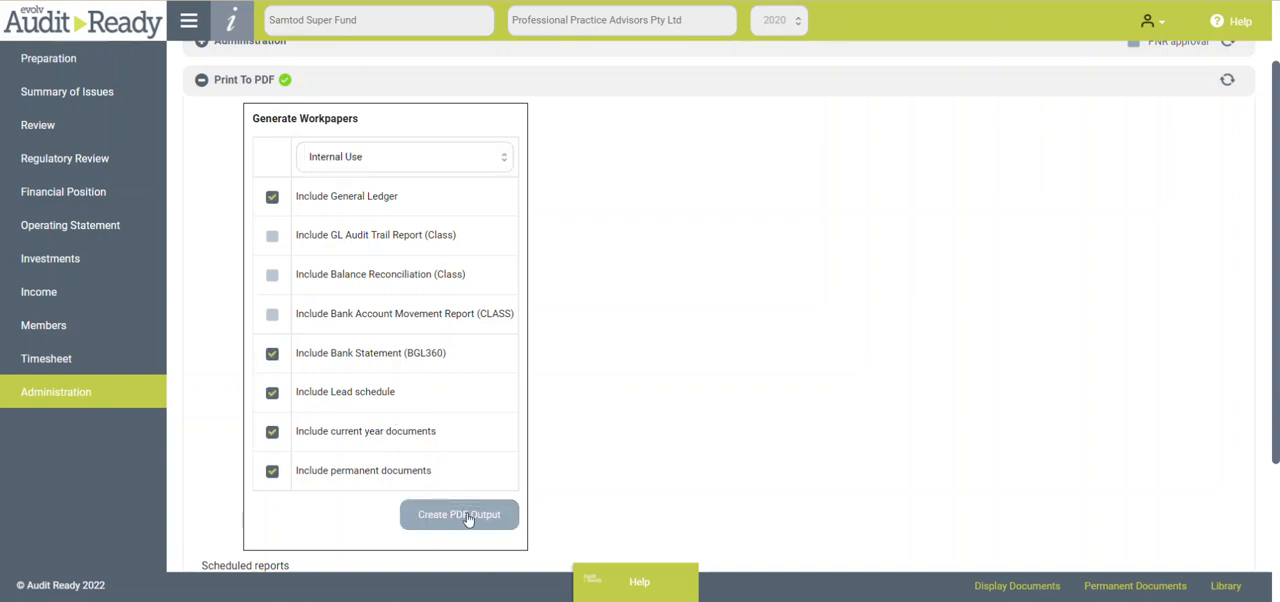
{"action": "scroll", "coordinate": [558, 418], "scroll_direction": "up", "scroll_amount": 1}
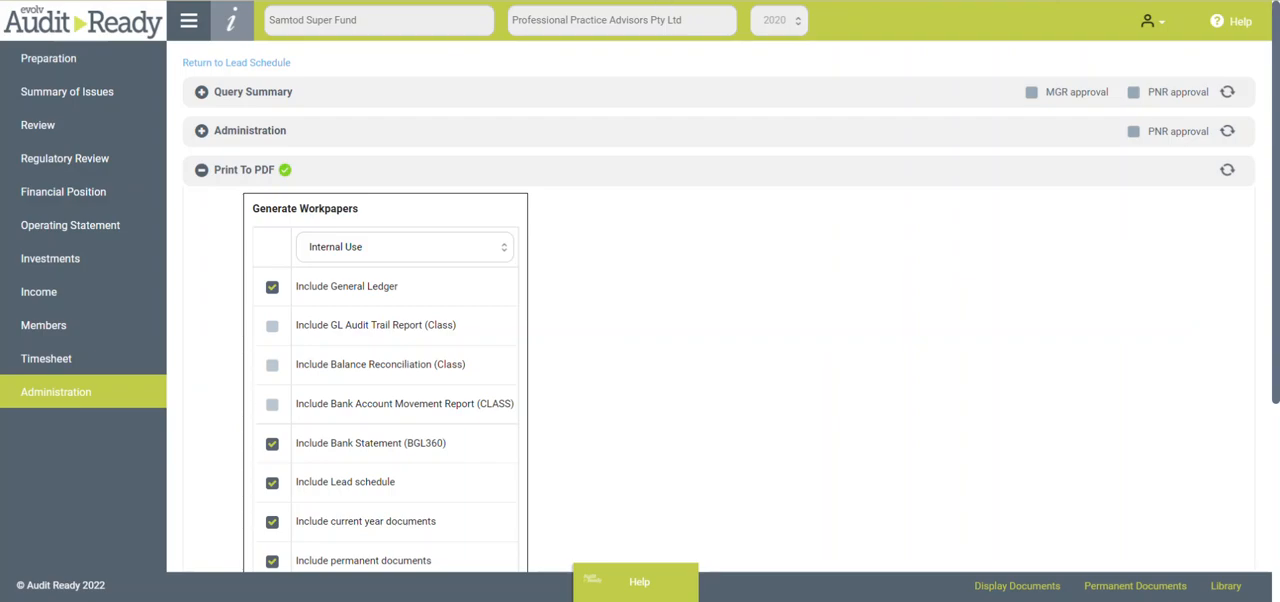
- Switch to the workpapers PDF in the PDF viewer and go to 6.1. Statement of FP through its table of contents
{"action": "left_click", "coordinate": [668, 1]}
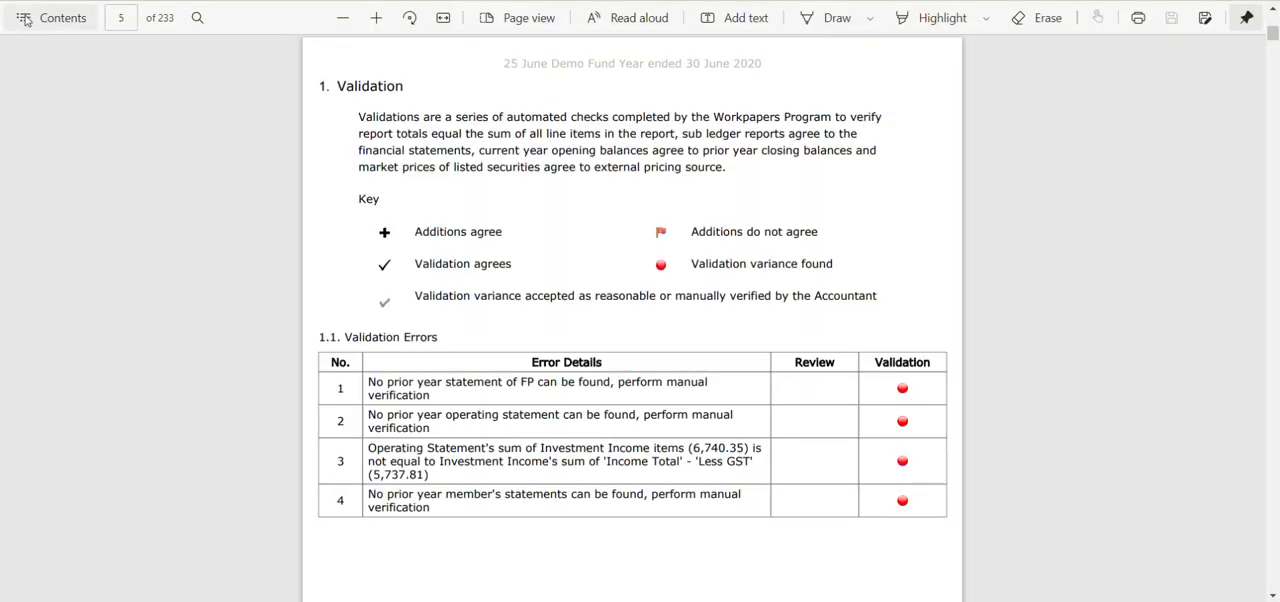
{"action": "left_click", "coordinate": [26, 20]}
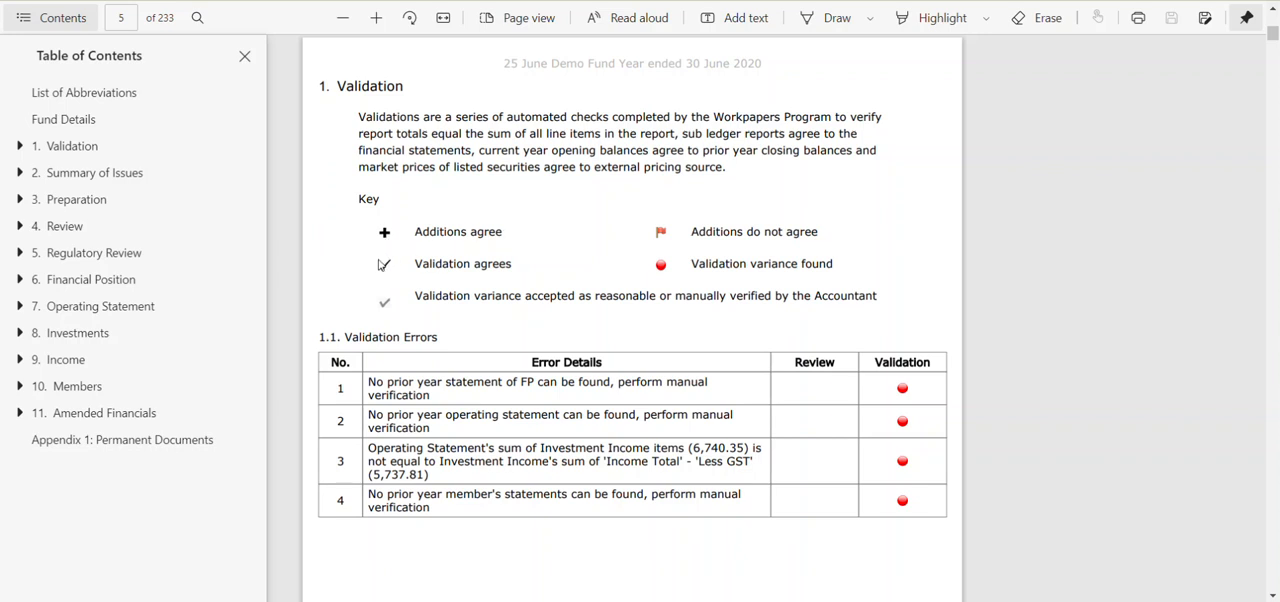
{"action": "left_click", "coordinate": [21, 284]}
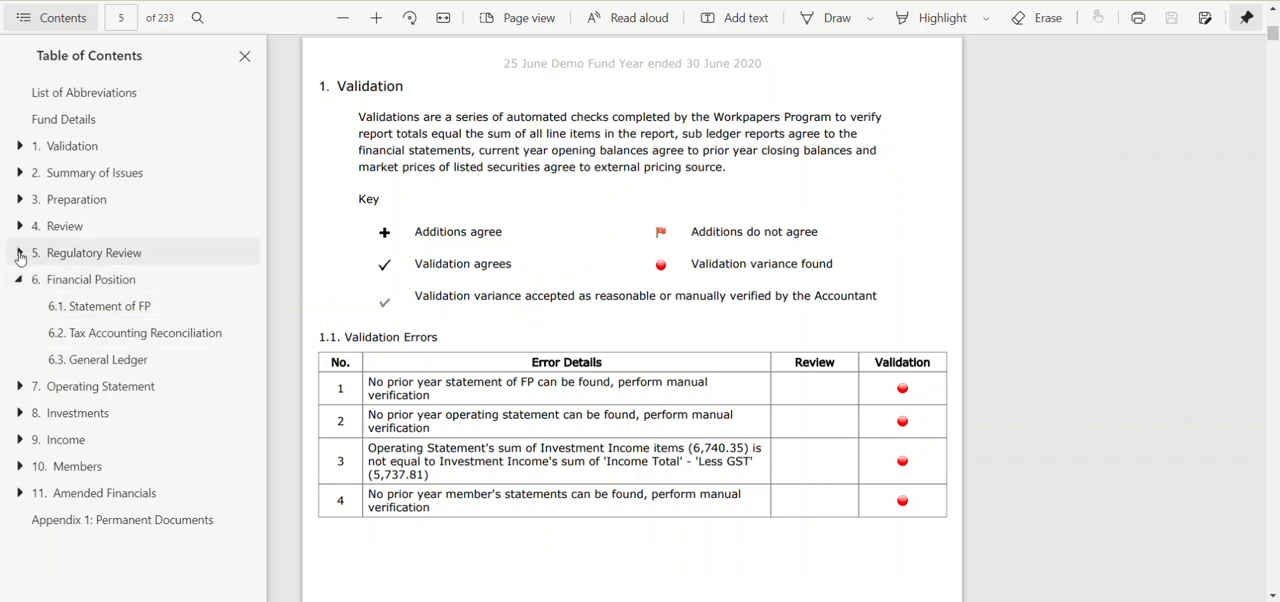
{"action": "left_click", "coordinate": [72, 316]}
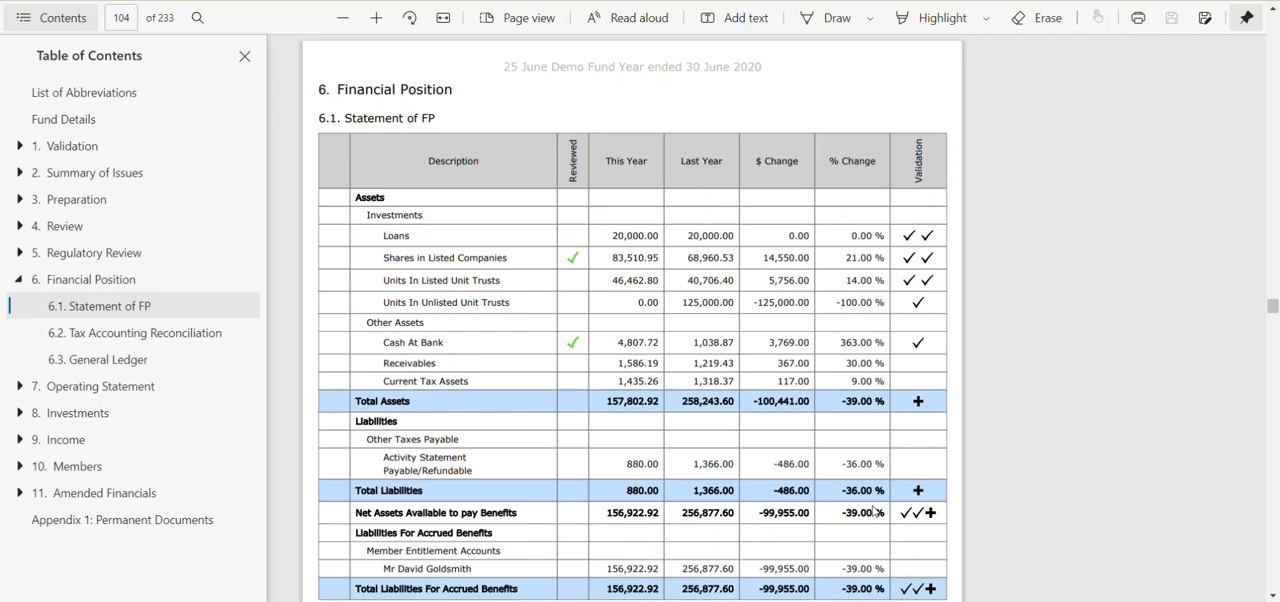
- Look through the Financial Position pages, including the tax reconciliation and General Ledger procedures, and on to the attached reports around page 153
{"action": "scroll", "coordinate": [713, 340], "scroll_direction": "down", "scroll_amount": 1}
{"action": "scroll", "coordinate": [710, 328], "scroll_direction": "down", "scroll_amount": 15}
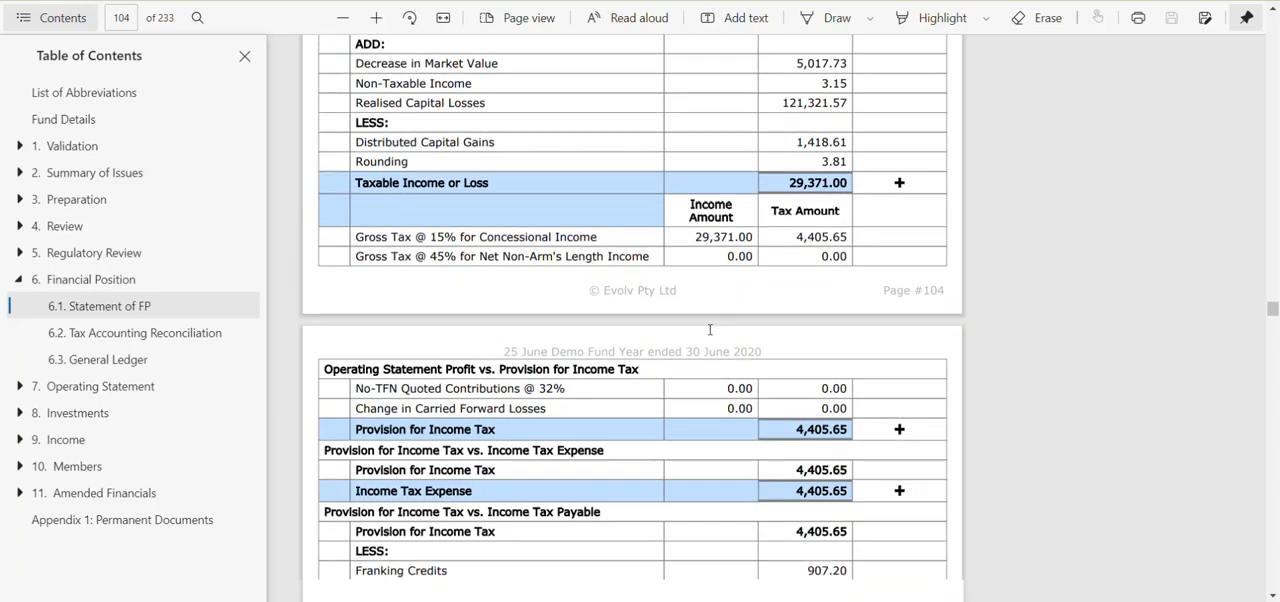
{"action": "scroll", "coordinate": [710, 329], "scroll_direction": "down", "scroll_amount": 9}
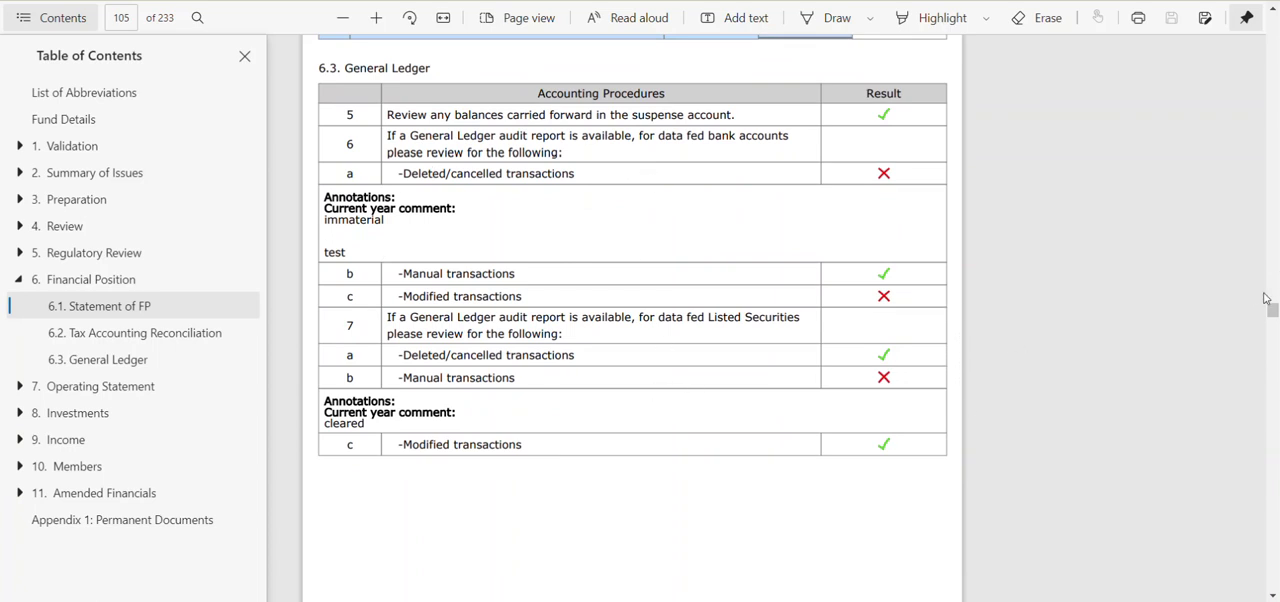
{"action": "left_click_drag", "start_coordinate": [1273, 310], "coordinate": [1271, 420]}
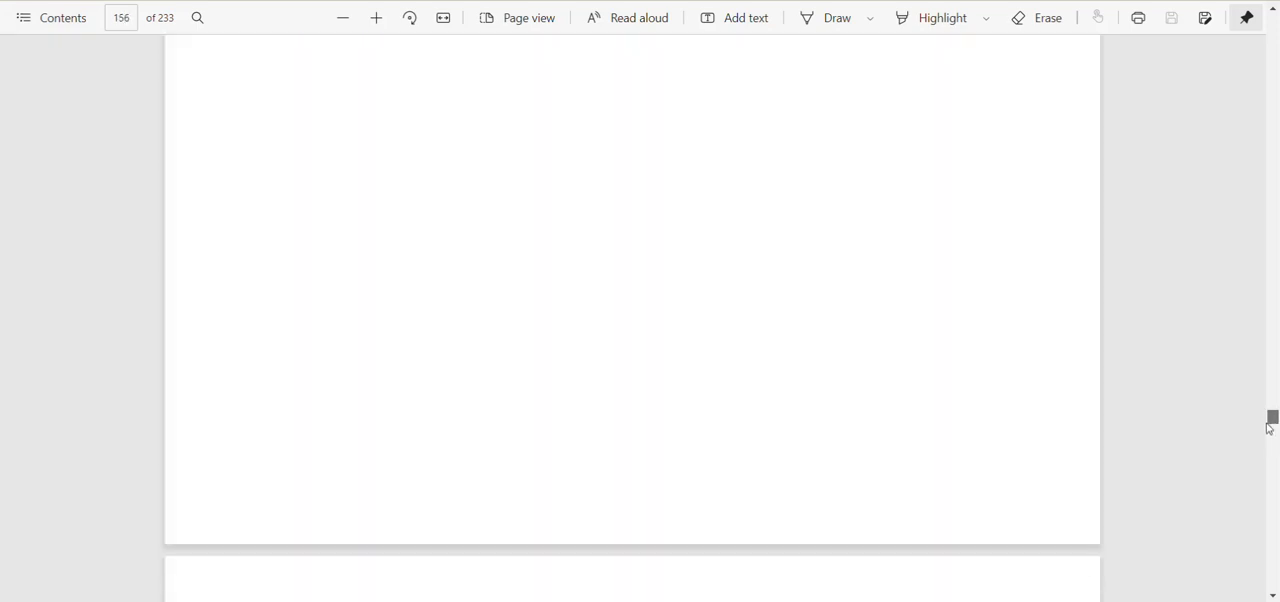
- Switch back to Audit Ready and check the Enable All tab and Send job to audit options in the Administration section
{"action": "left_click", "coordinate": [61, 20]}
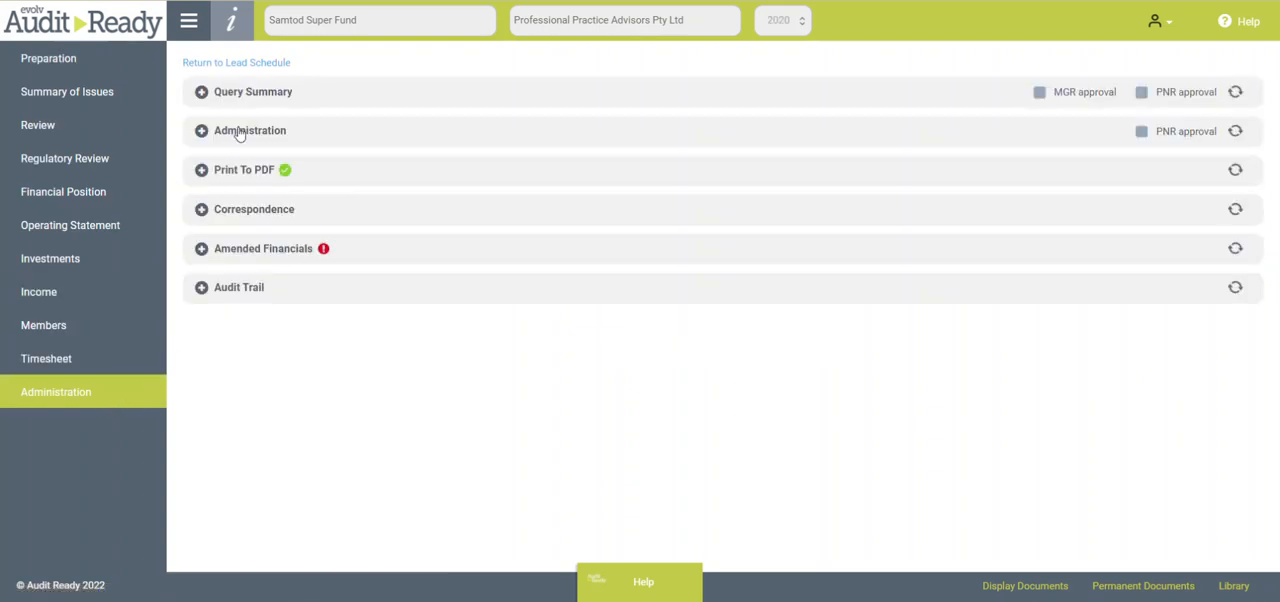
{"action": "left_click", "coordinate": [201, 131]}
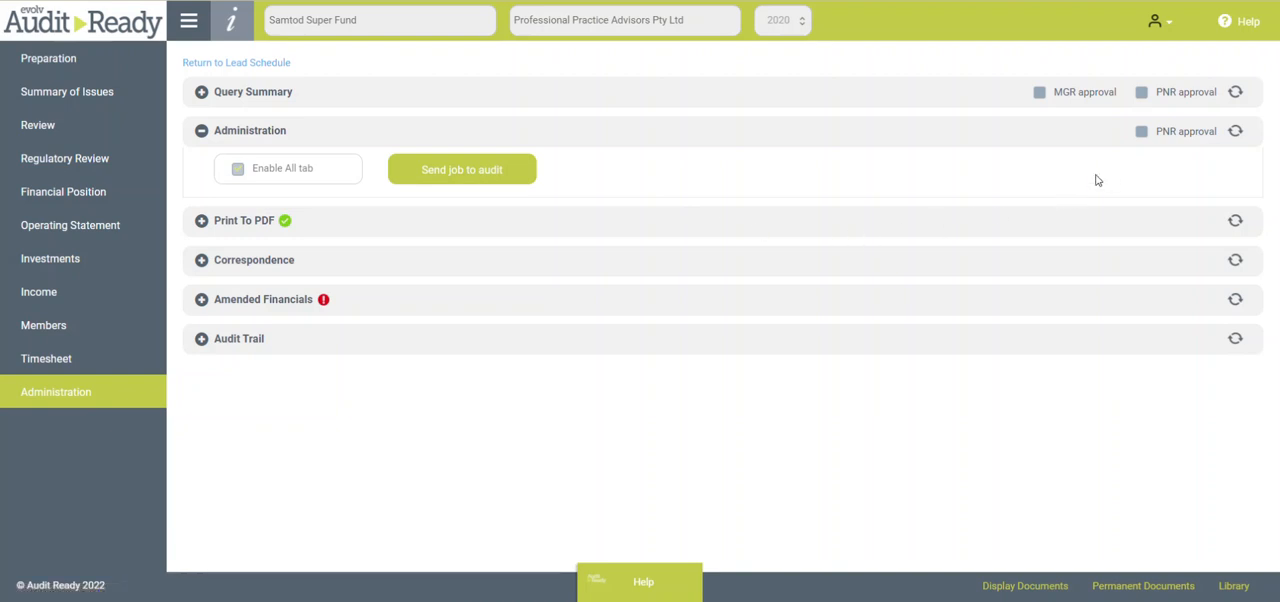
{"action": "left_click", "coordinate": [201, 131]}
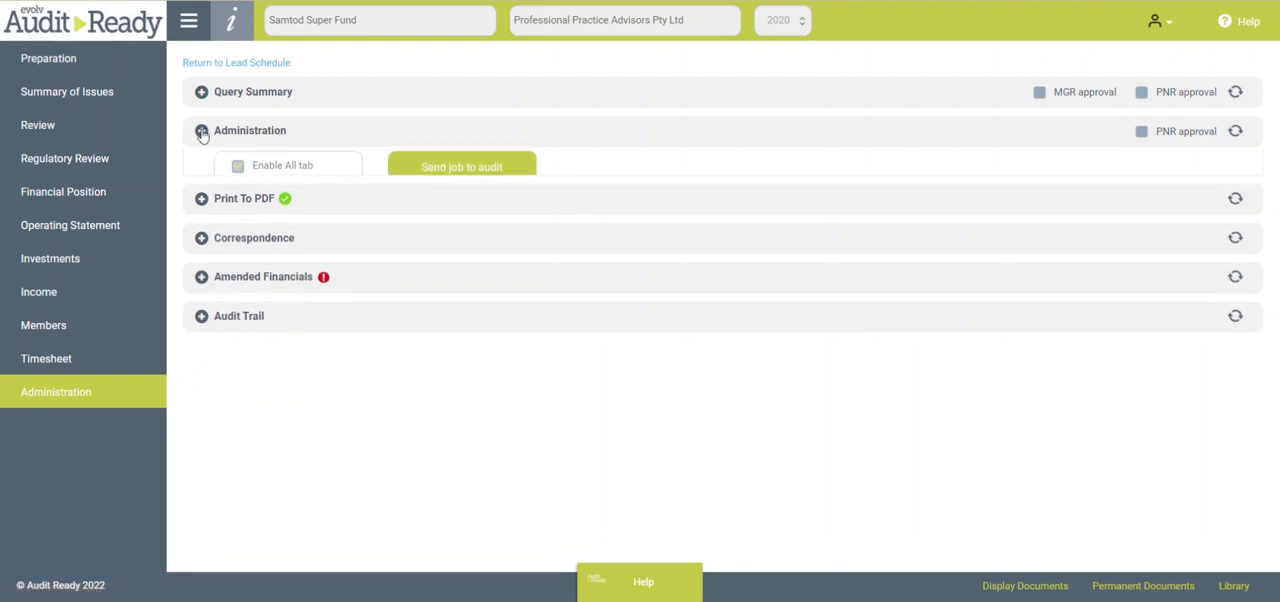
- Examine the Queries section in the Summary of Issues, including query rating and reviewed OS queries date, leaving it and Validation Errors collapsed
{"action": "left_click", "coordinate": [90, 92]}
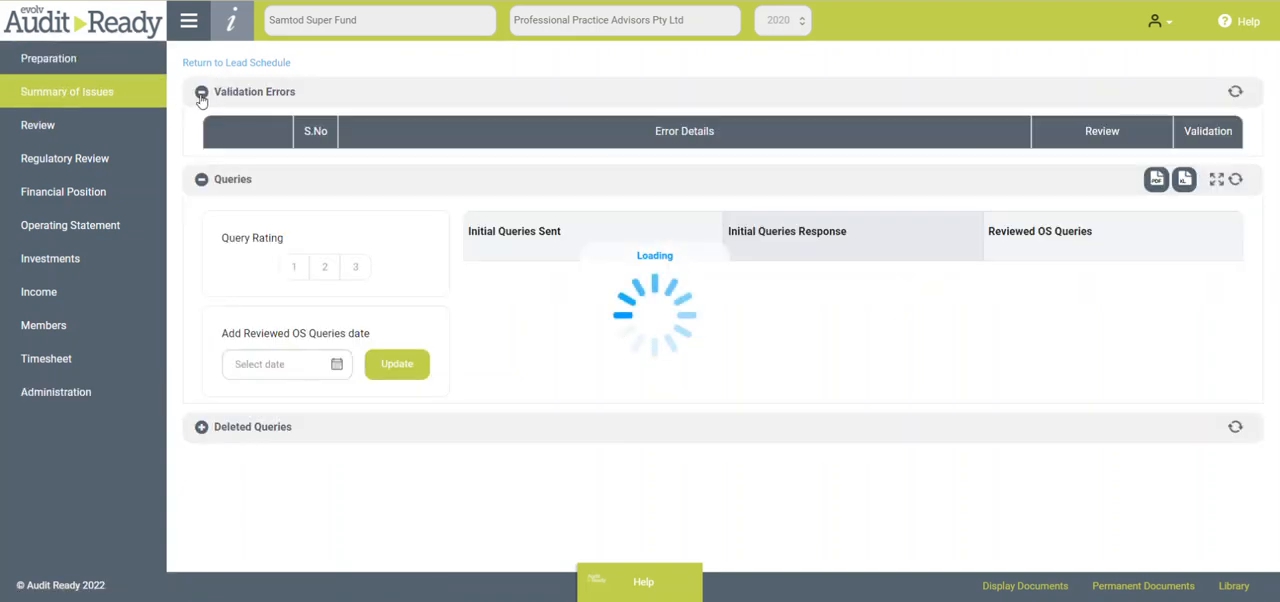
{"action": "left_click", "coordinate": [203, 92]}
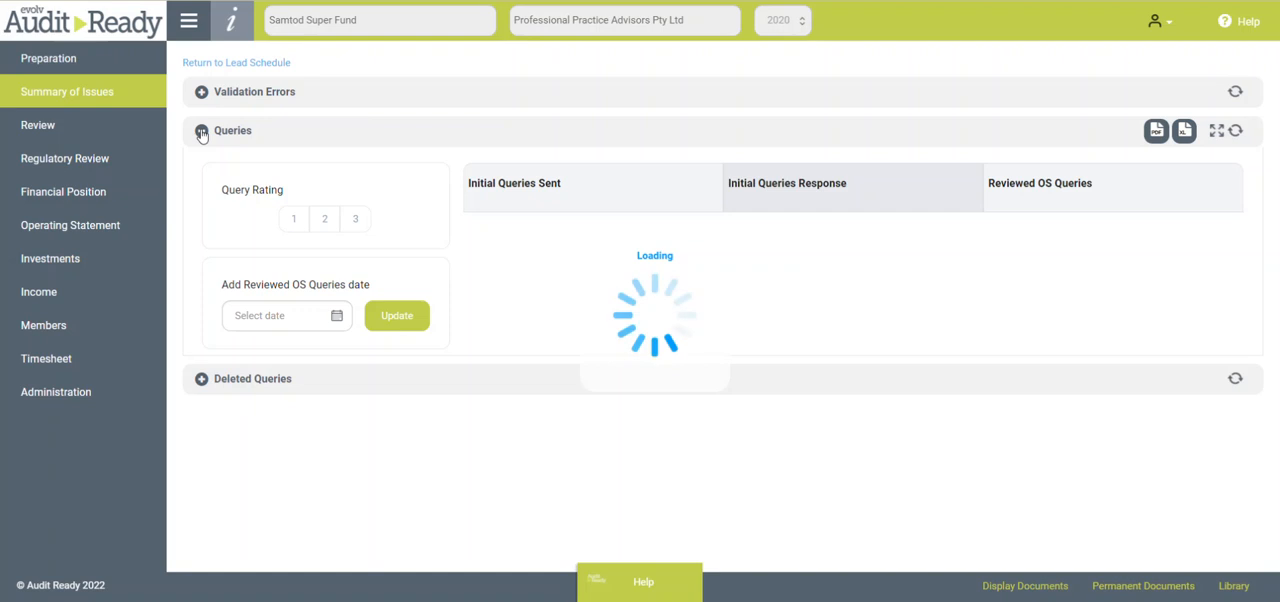
{"action": "left_click", "coordinate": [202, 130]}
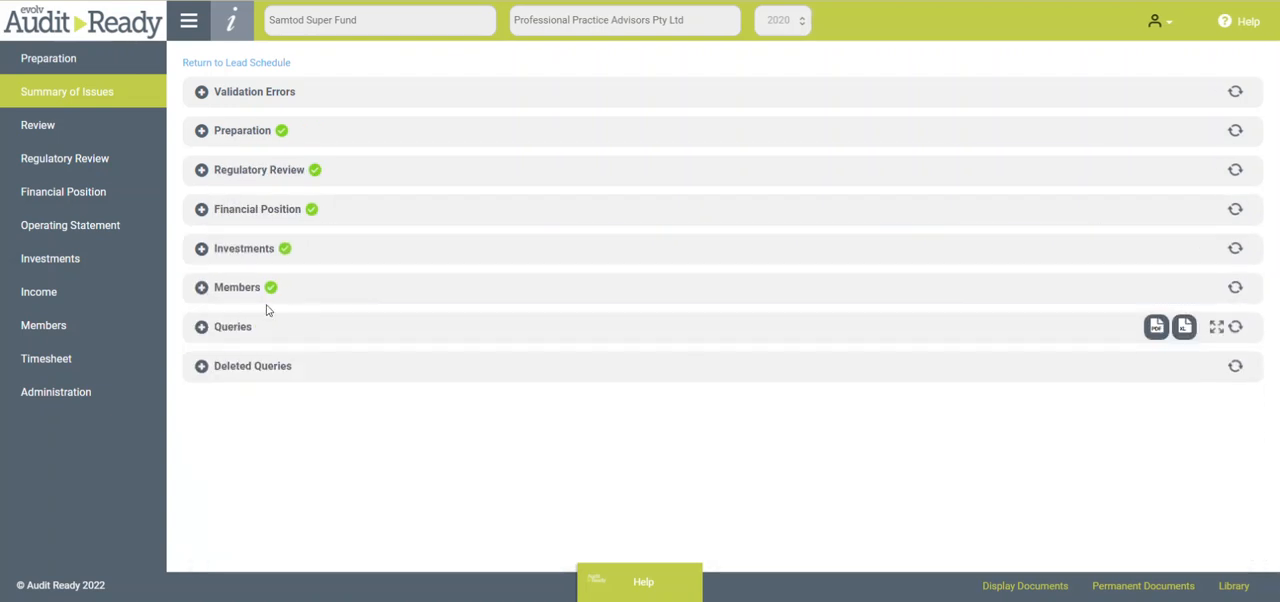
{"action": "left_click", "coordinate": [201, 326]}
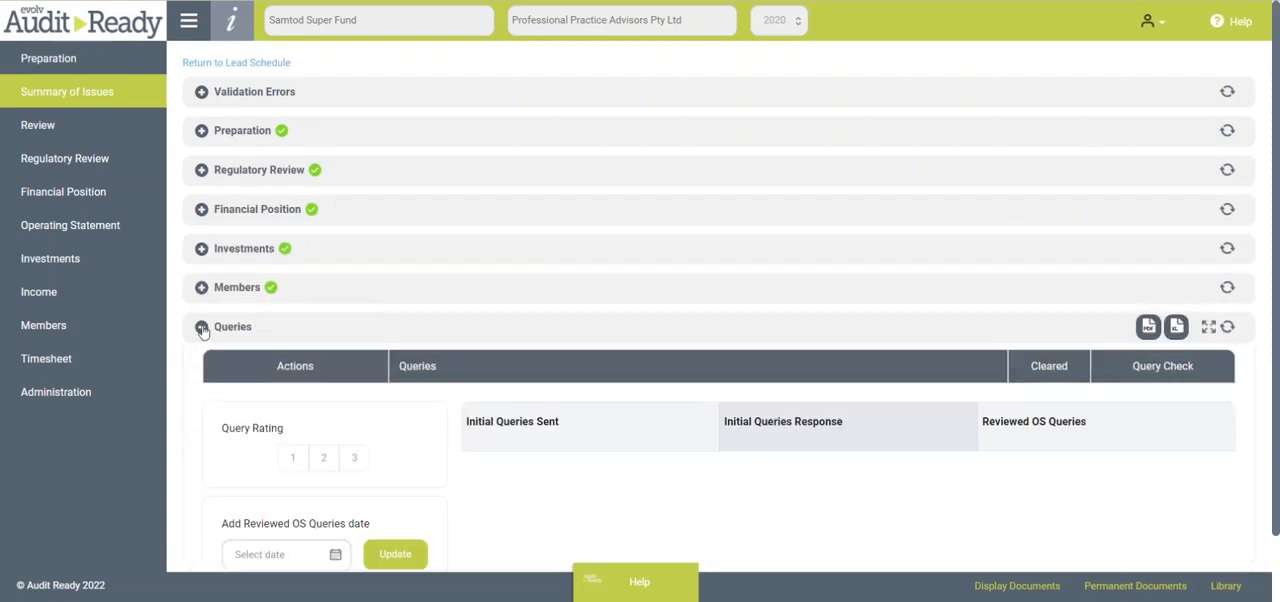
{"action": "scroll", "coordinate": [440, 338], "scroll_direction": "down", "scroll_amount": 1}
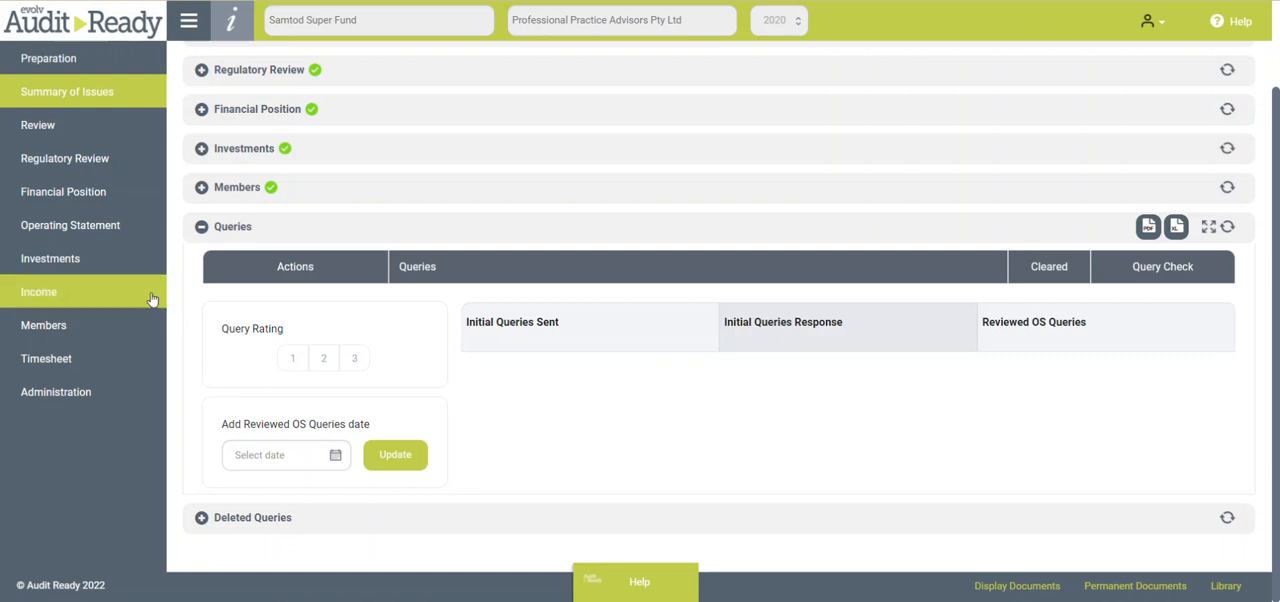
{"action": "left_click", "coordinate": [201, 226]}
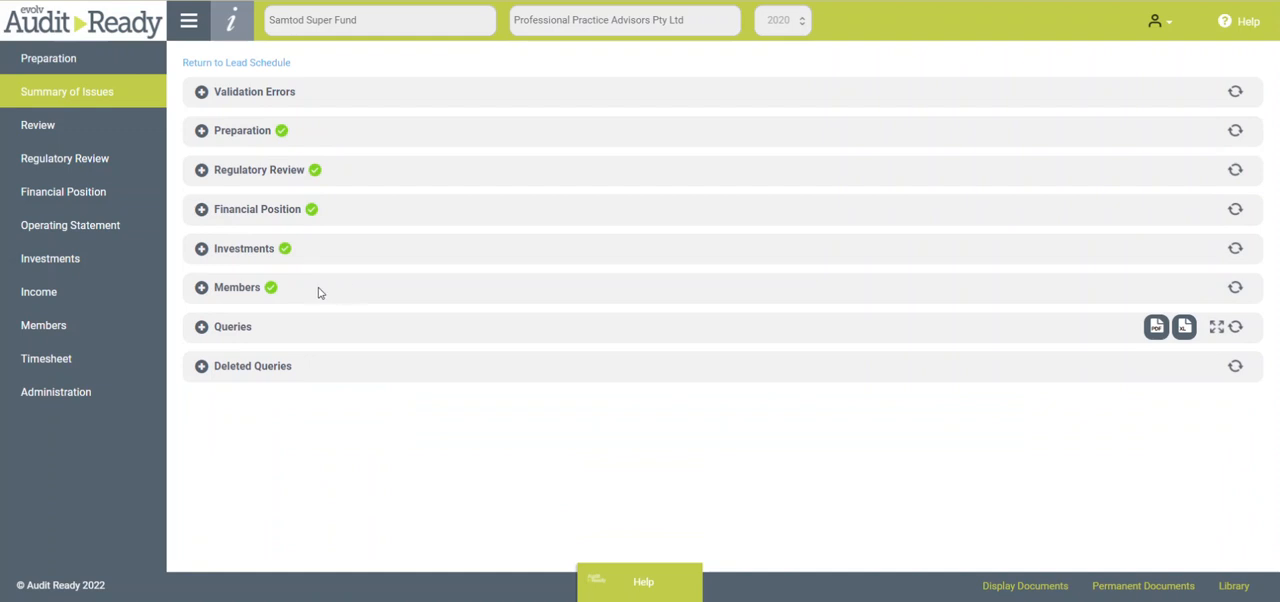
- Return to Administration briefly and open the Preparation workpapers
{"action": "left_click", "coordinate": [81, 392]}
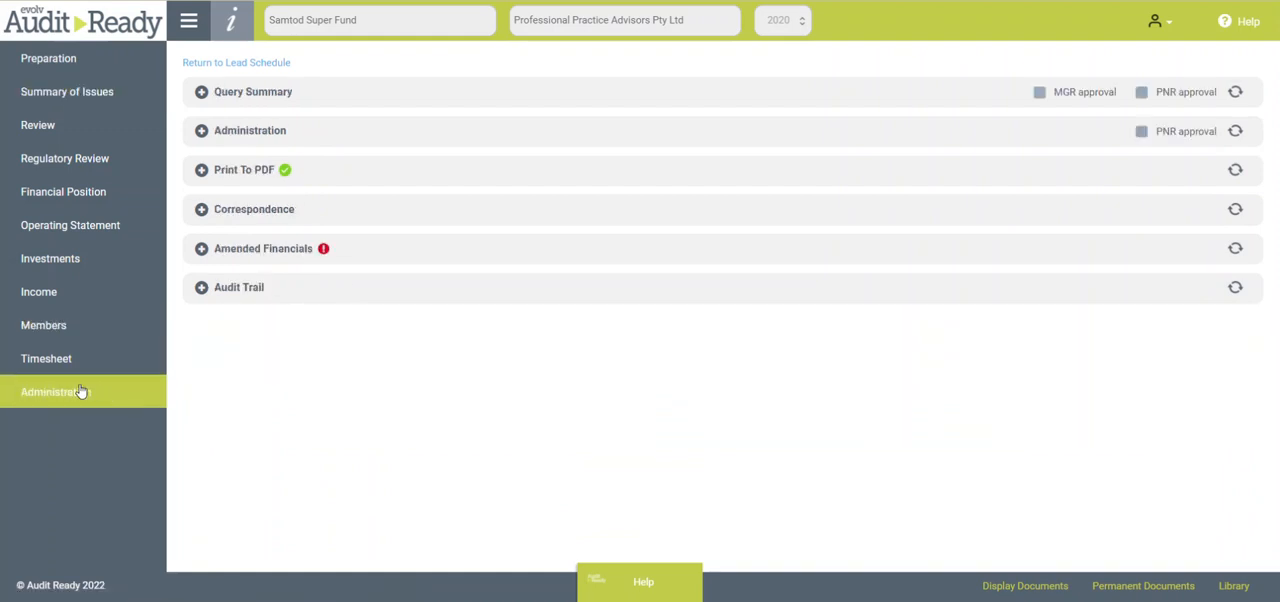
{"action": "left_click", "coordinate": [81, 62]}
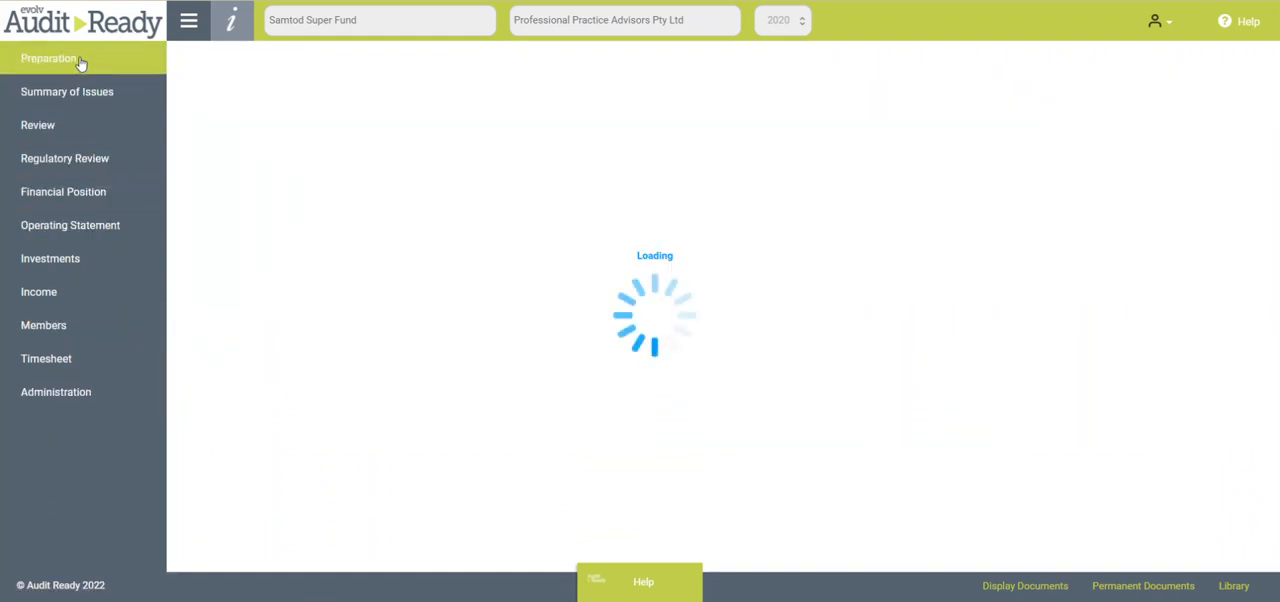